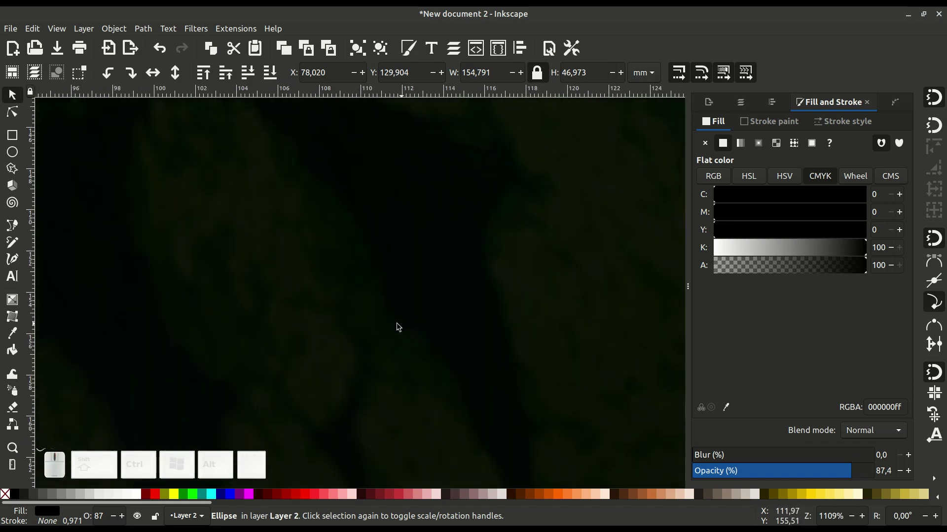
Stretch the black ellipse's left side to the watermelon's left edge, making it about 155.1 mm wide.
scroll(345, 323, "down", 2, "ctrl")
scroll(398, 320, "left", 3)
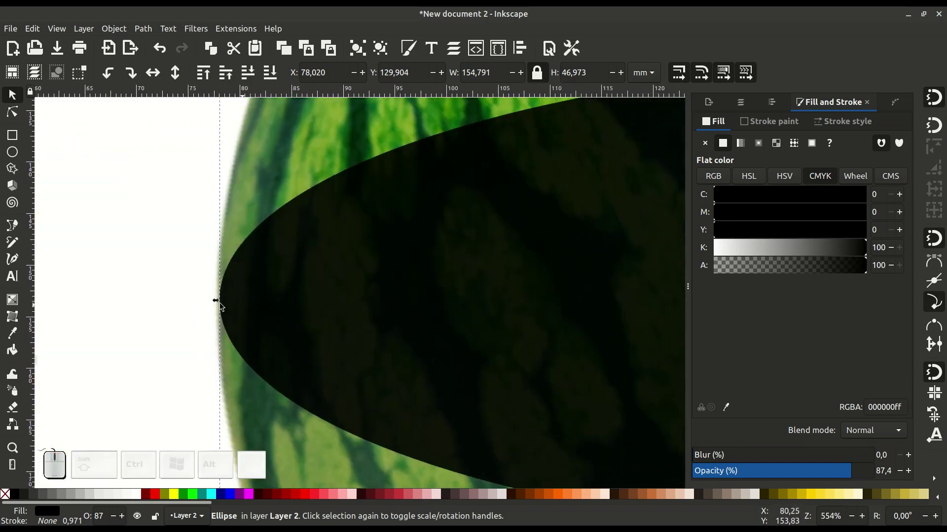
scroll(217, 300, "up", 3, "ctrl")
left_click_drag(217, 298, 211, 296)
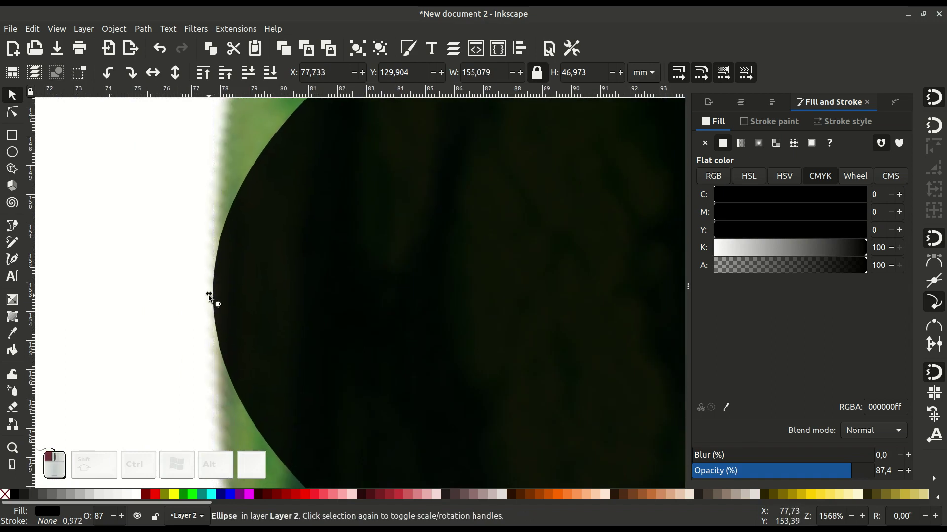
left_click(186, 318)
Extend the black ellipse's upper edge upward to a height of about 54 mm.
key("minus")
key("minus")
key("minus")
key("minus")
key("minus")
key("minus")
key("minus")
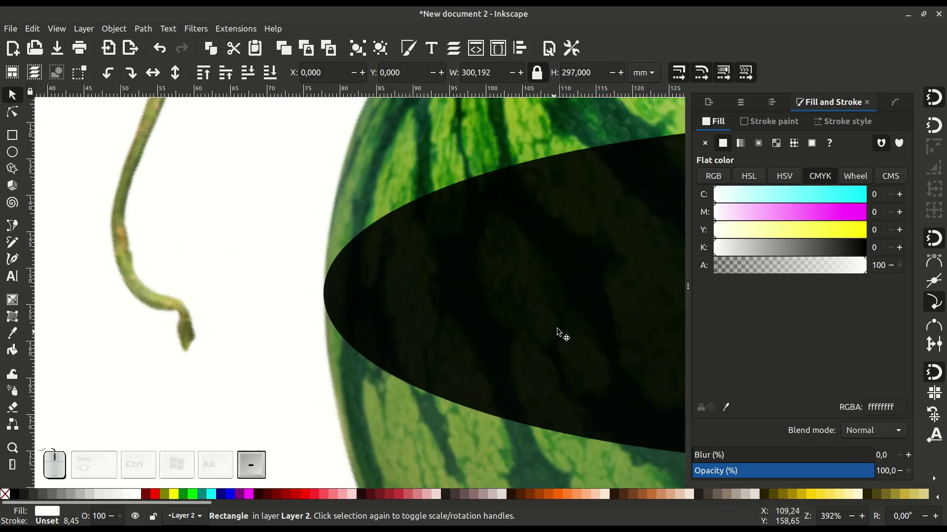
left_click_drag(558, 326, 382, 330)
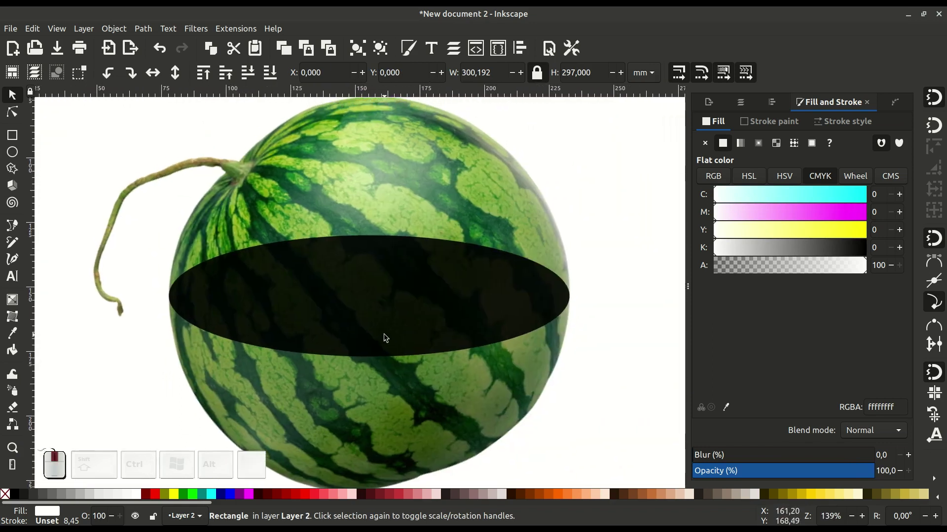
left_click(371, 294)
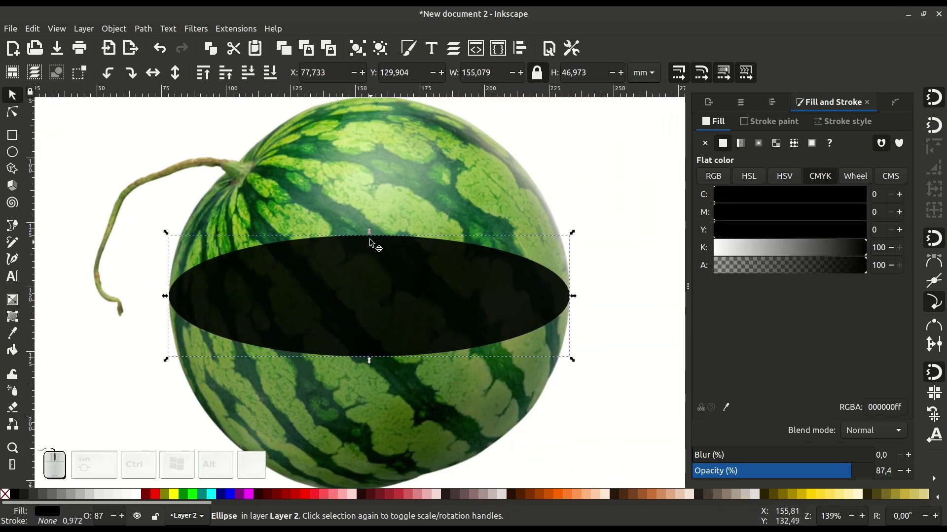
left_click_drag(369, 233, 370, 217)
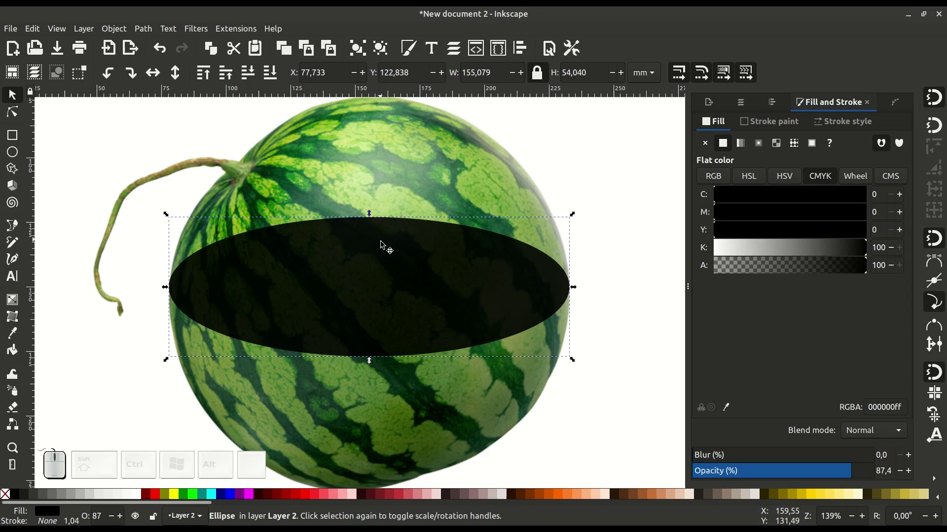
scroll(380, 240, "down", 1)
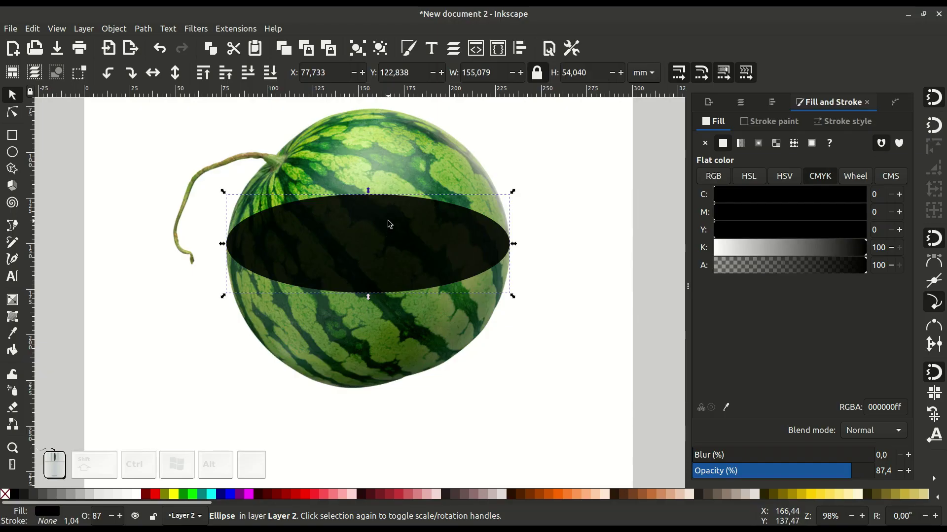
Duplicate the black ellipse and place the copy just below the watermelon.
right_click(388, 225)
left_click(427, 281)
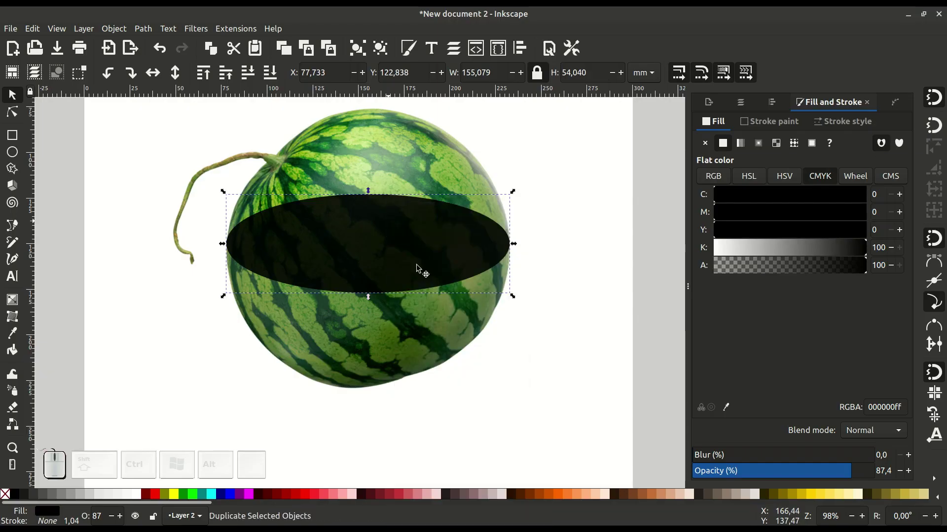
left_click_drag(394, 302, 407, 469)
scroll(377, 312, "up", 2)
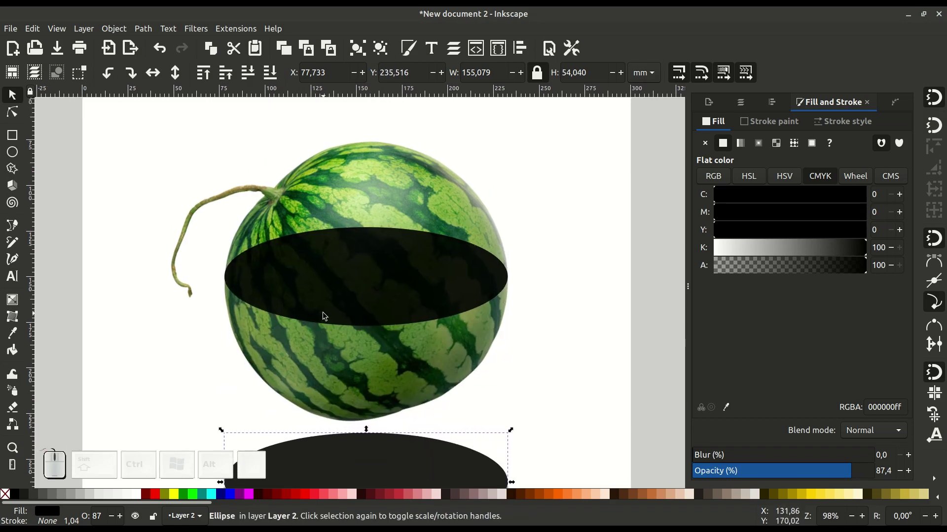
With the Pen tool, draw an outline from the ellipse's left tip around the stem and over the watermelon to its right side.
left_click(12, 225)
middle_click(232, 282)
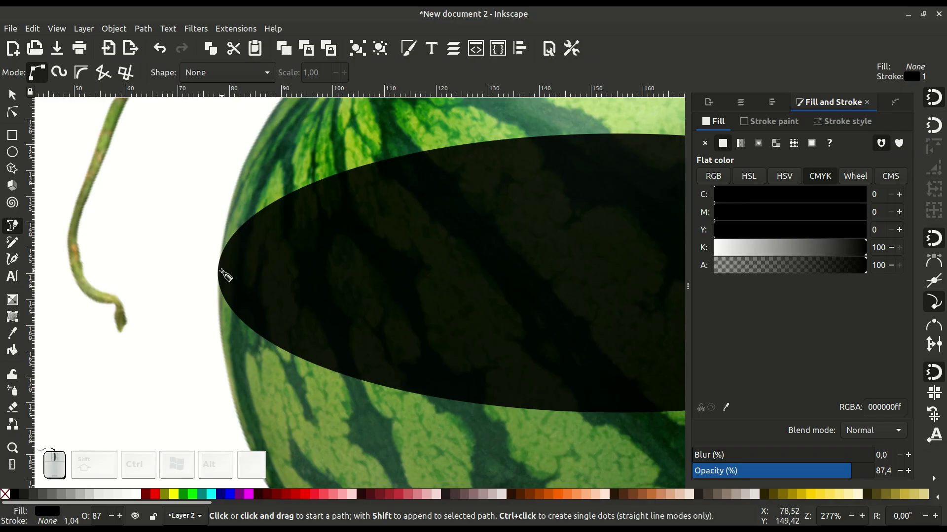
left_click(221, 270)
left_click(200, 270)
left_click_drag(130, 380, 93, 372)
key("minus")
key("minus")
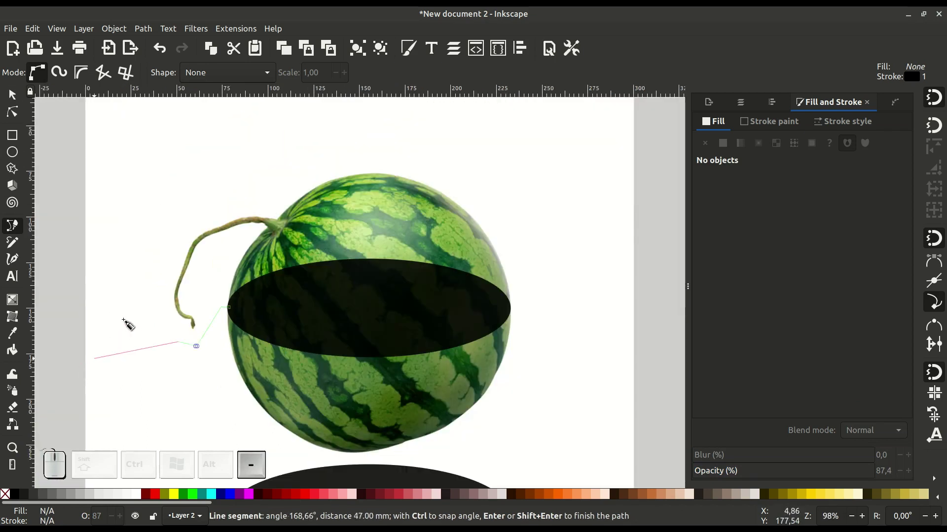
left_click(123, 318)
left_click(164, 183)
left_click(298, 125)
left_click_drag(510, 158, 519, 166)
left_click(554, 294)
Continue the outline through the ellipse's right tip and close it across the ellipse at the starting node.
scroll(524, 311, "up", 3)
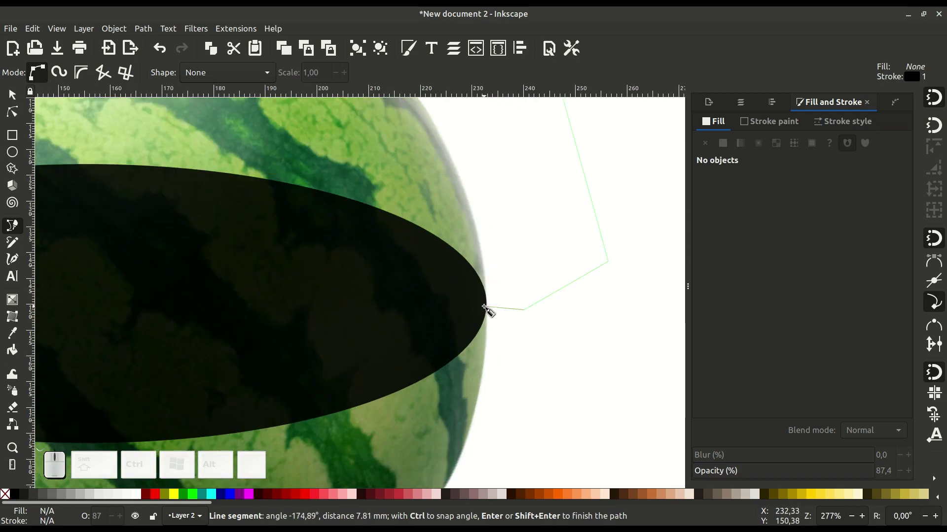
key("minus")
key("minus")
left_click_drag(212, 297, 338, 314)
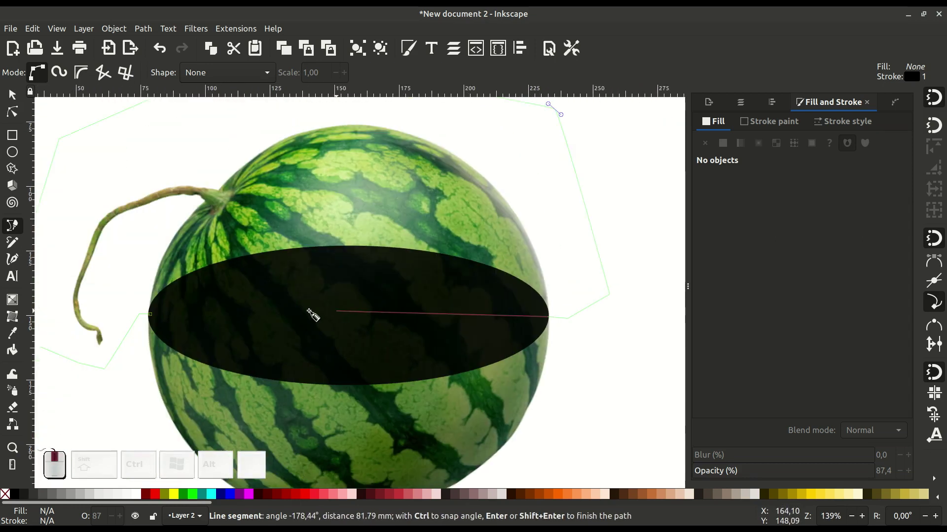
left_click(150, 316)
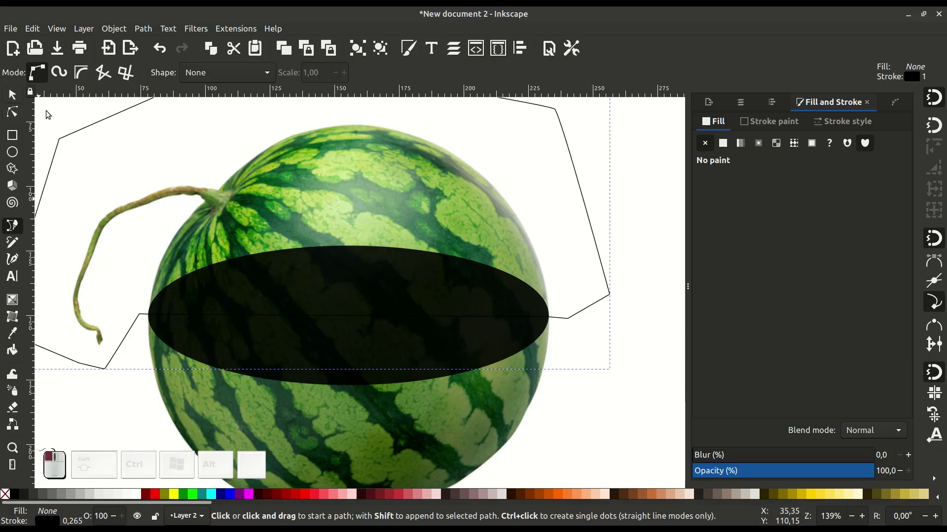
Merge the upper outline and the black ellipse on the watermelon into one shape with Union.
left_click(315, 226)
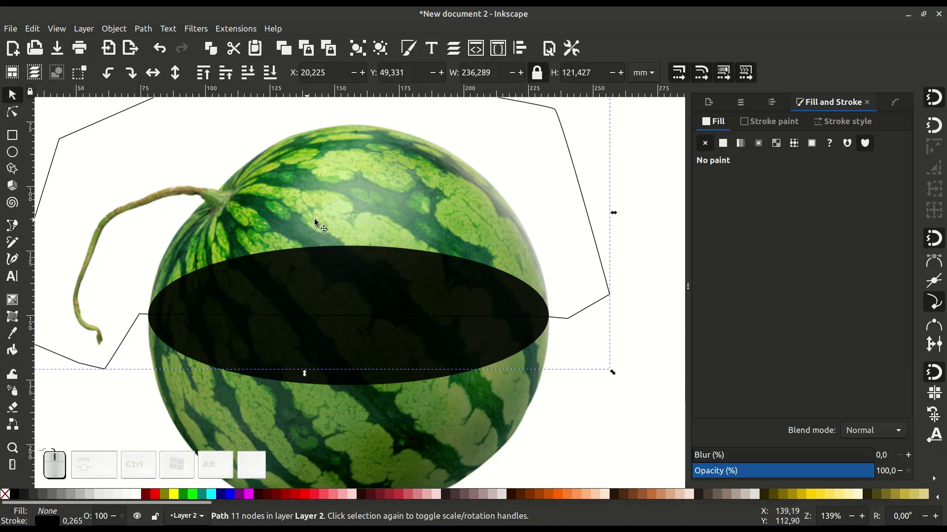
left_click(480, 280, "shift")
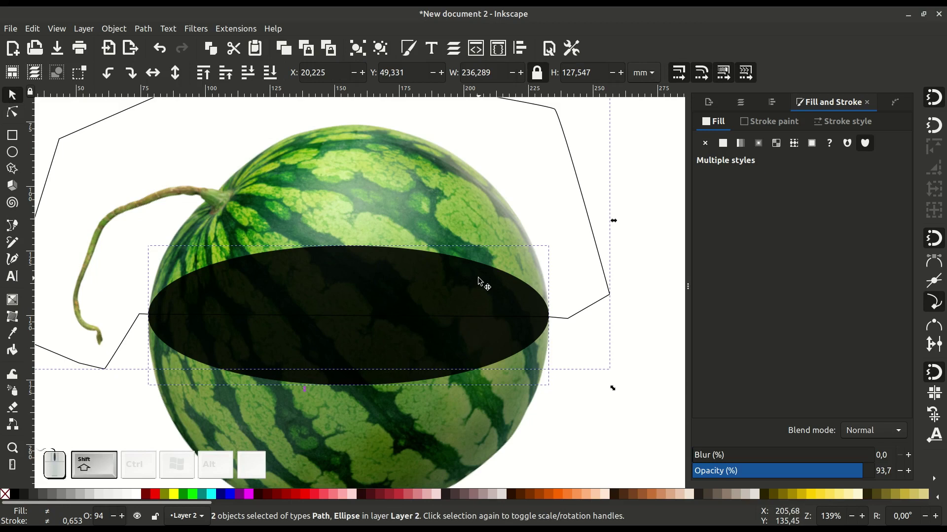
left_click(143, 28)
left_click(158, 83)
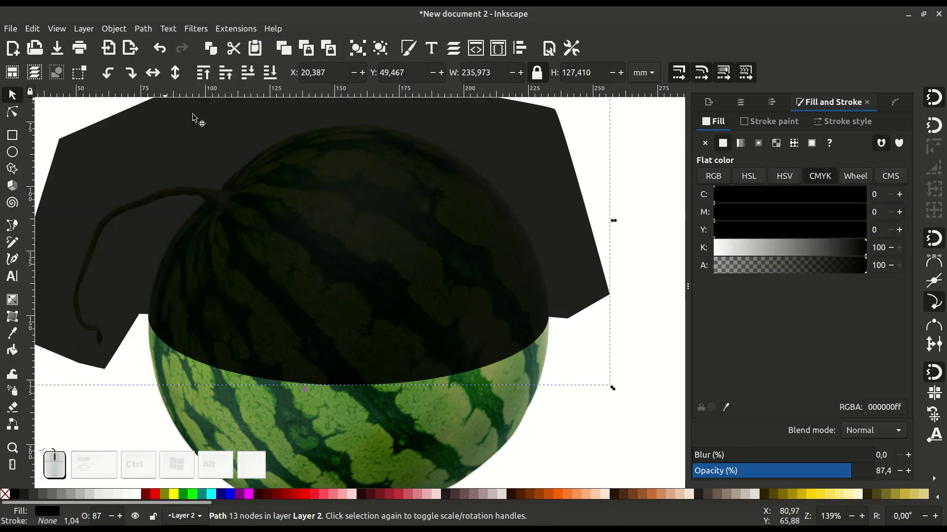
With the Pen tool, draw a closed outline around the watermelon's lower half, overlapping the black upper shape.
scroll(601, 296, "down", 4)
key("minus")
scroll(562, 351, "down", 1)
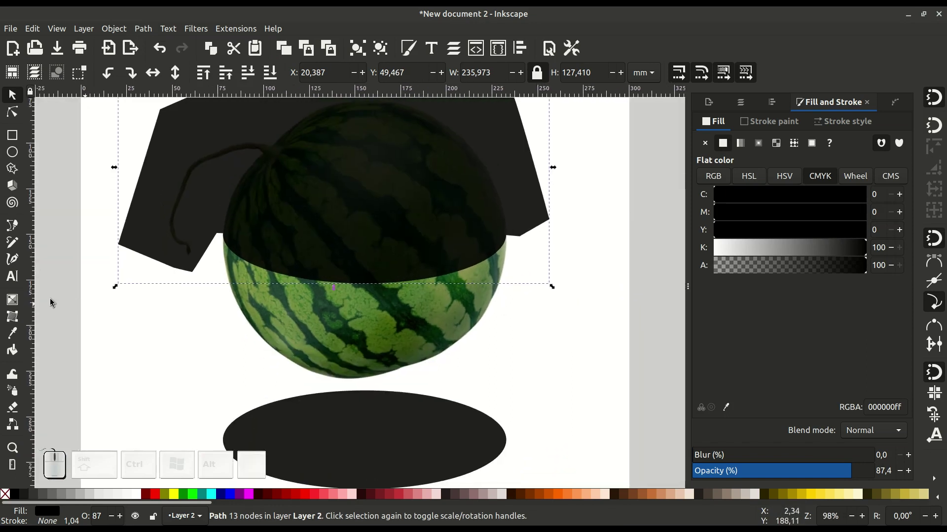
left_click(13, 225)
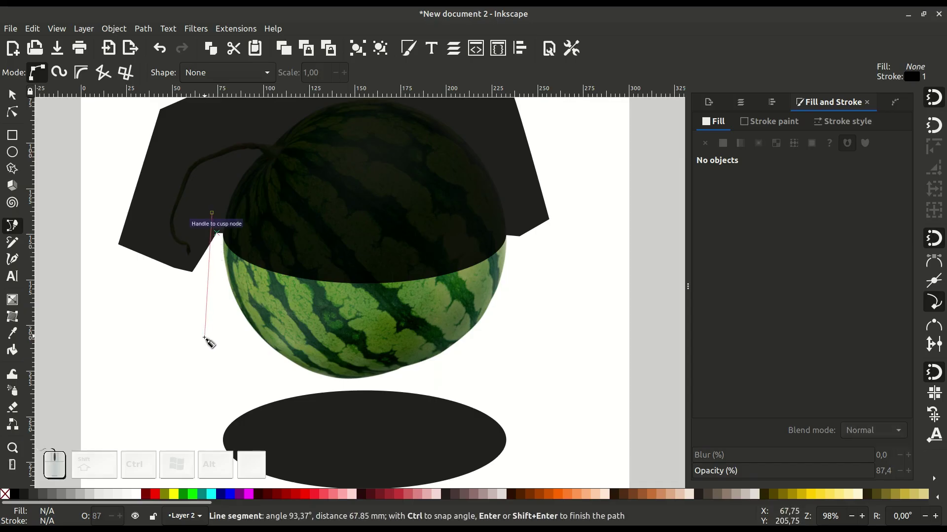
left_click(205, 339)
left_click(239, 383)
left_click(385, 413)
left_click(537, 376)
left_click(545, 259)
left_click(510, 180)
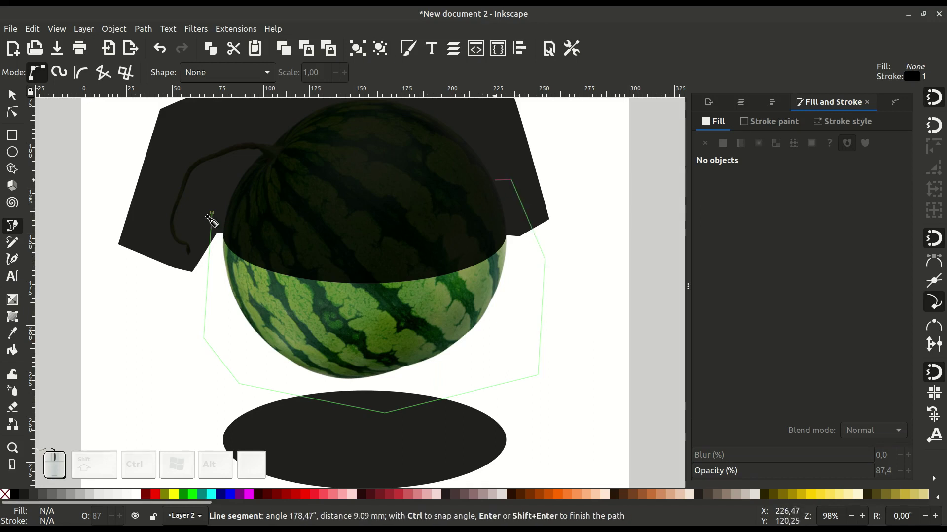
left_click(213, 213)
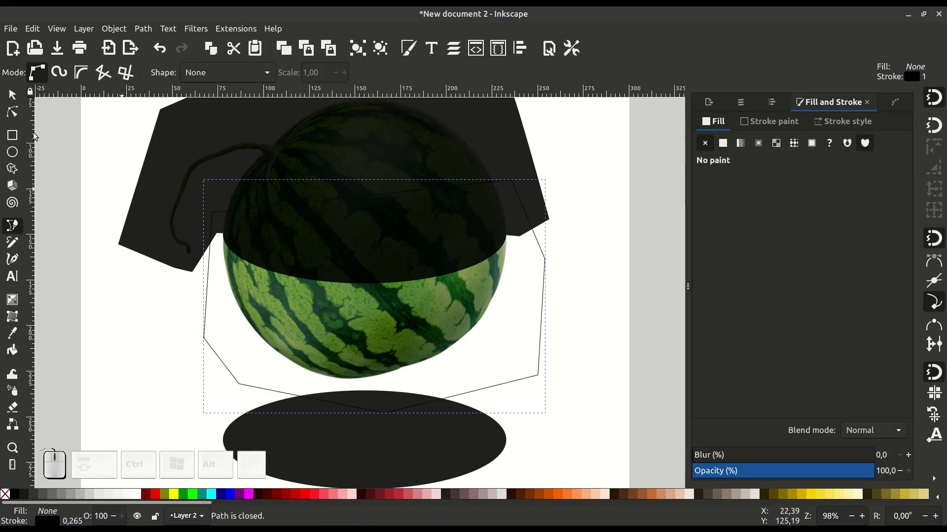
Duplicate the black shape covering the watermelon's upper half.
left_click(12, 94)
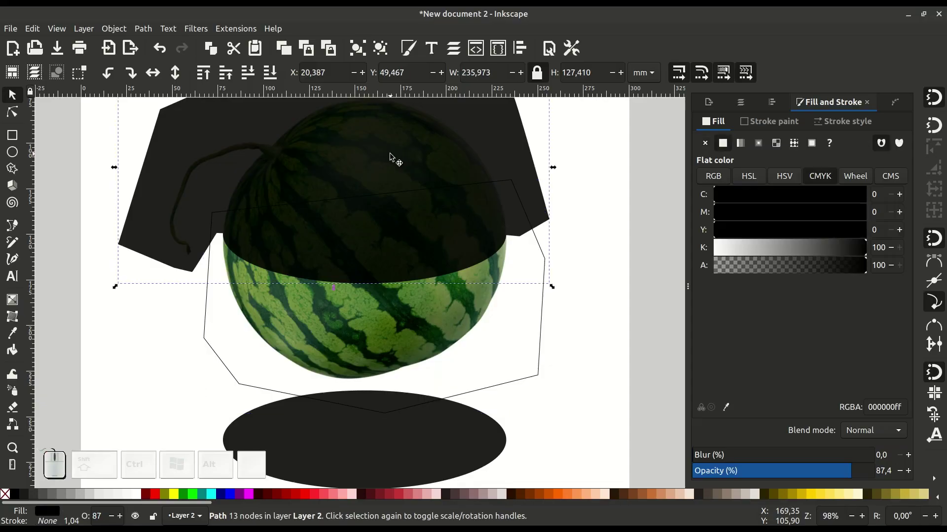
right_click(389, 154)
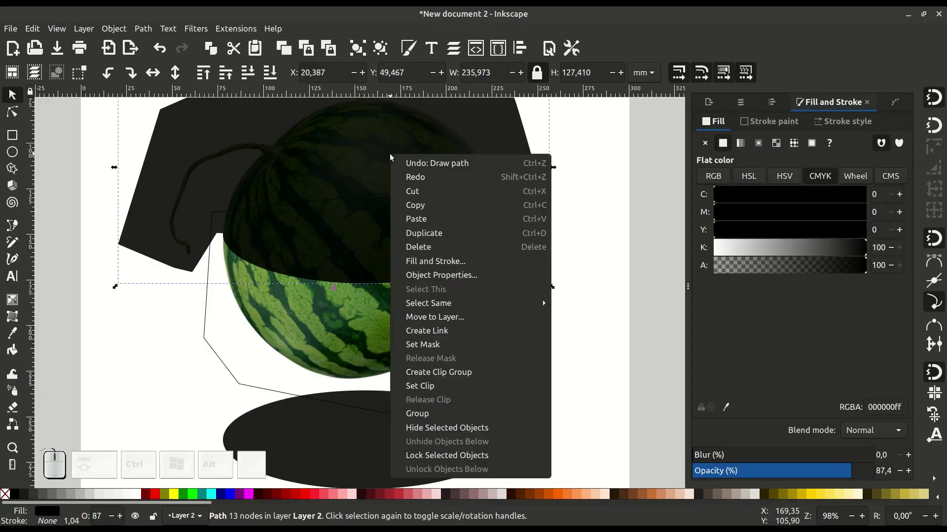
left_click(426, 240)
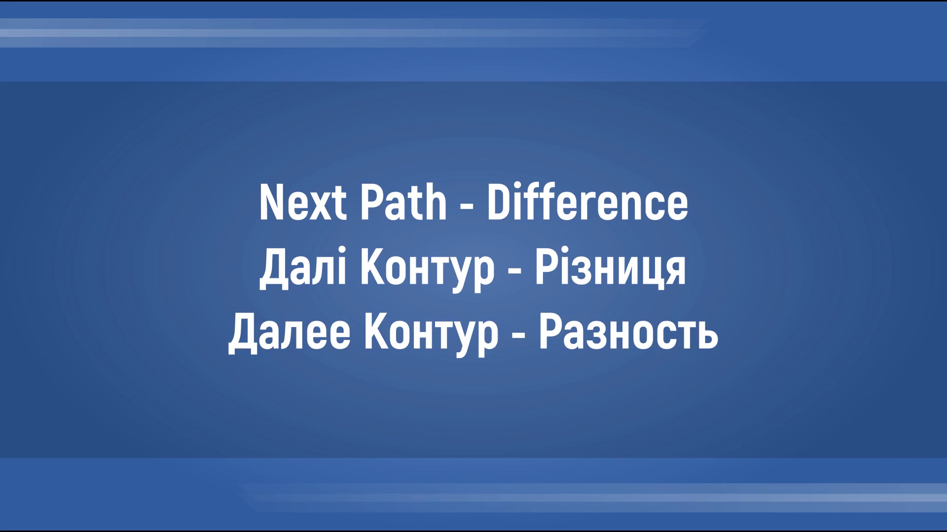
Subtract the duplicated black shape from the lower outline with Difference.
left_click(540, 367, "shift")
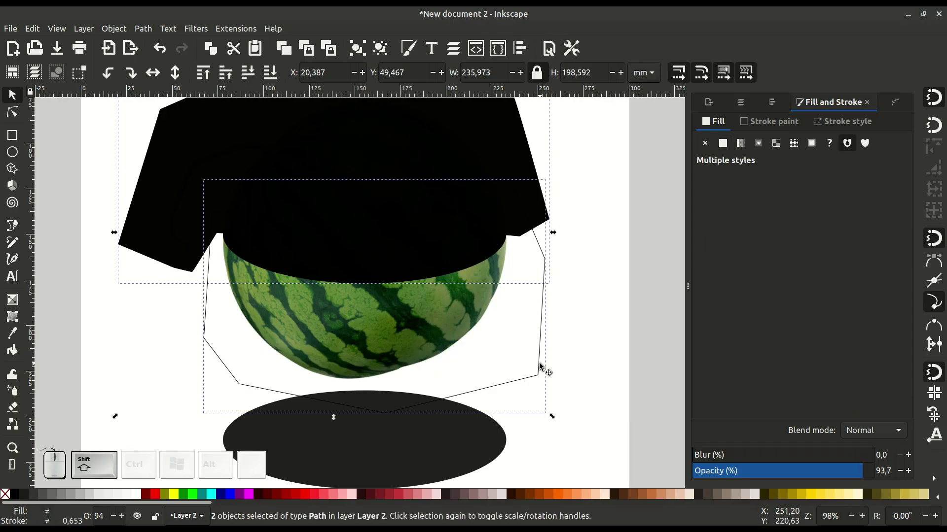
left_click(143, 29)
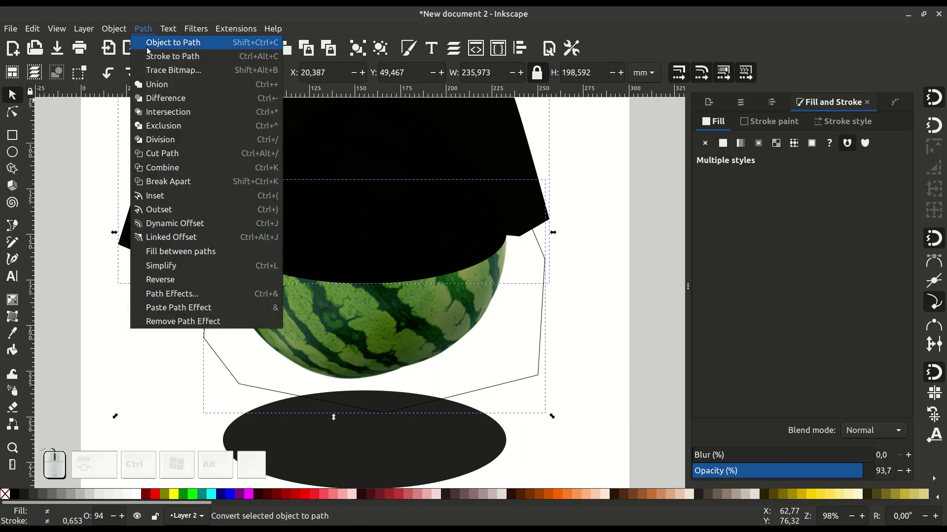
left_click(157, 99)
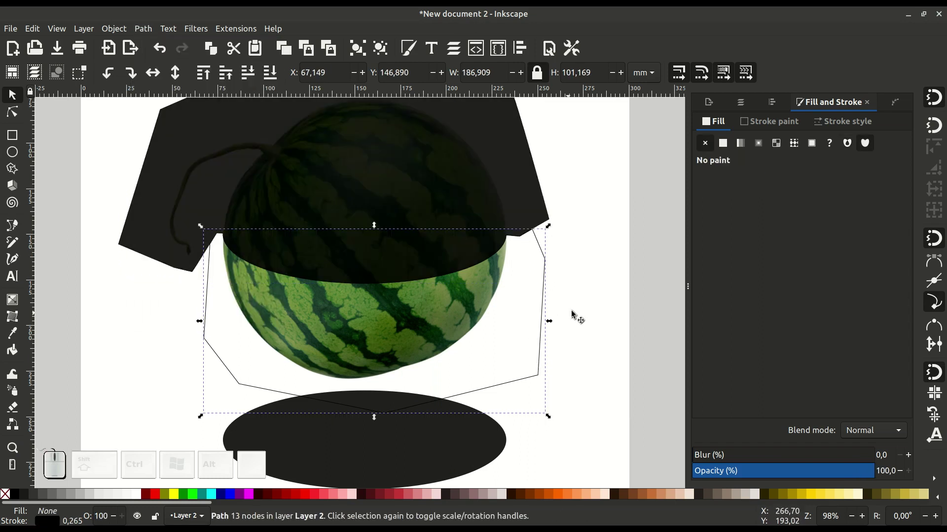
Duplicate the watermelon image and lower the copy beneath the lower outline and the black upper shape.
scroll(580, 310, "up", 1)
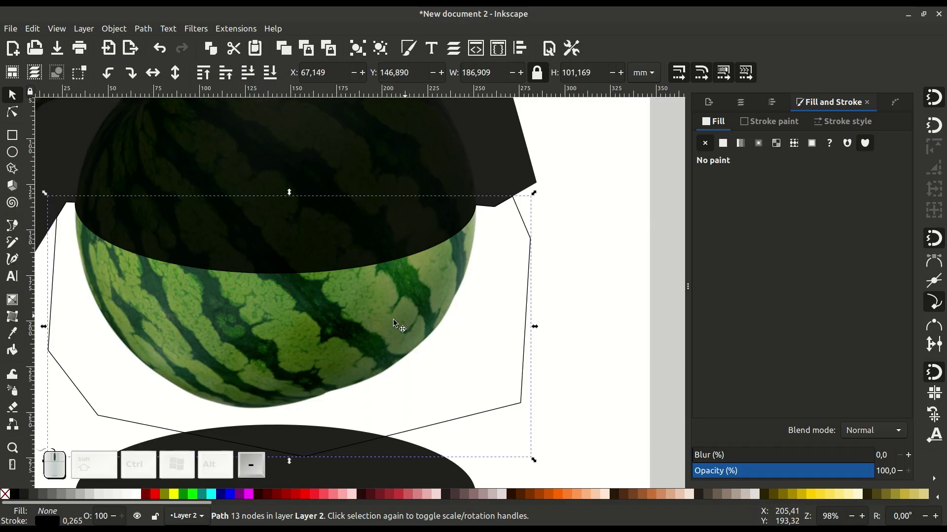
scroll(366, 319, "down", 1)
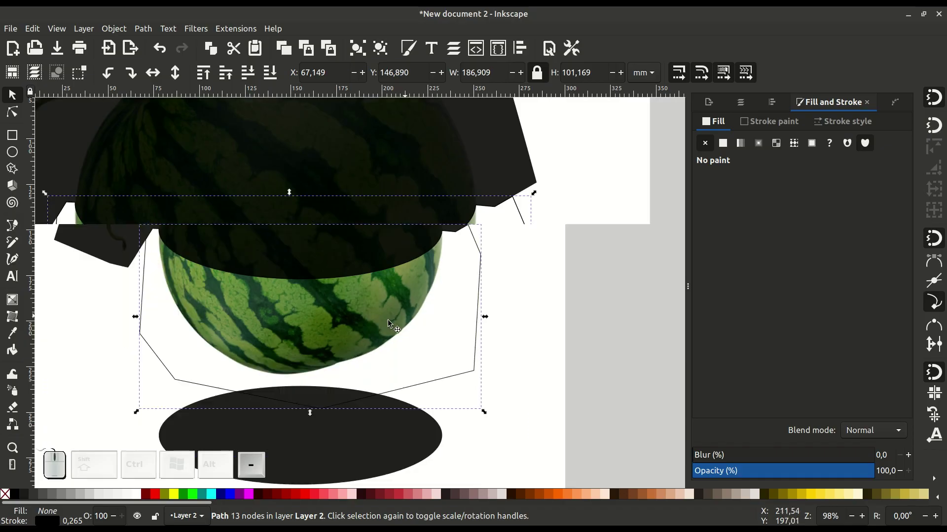
left_click(365, 319)
right_click(363, 320)
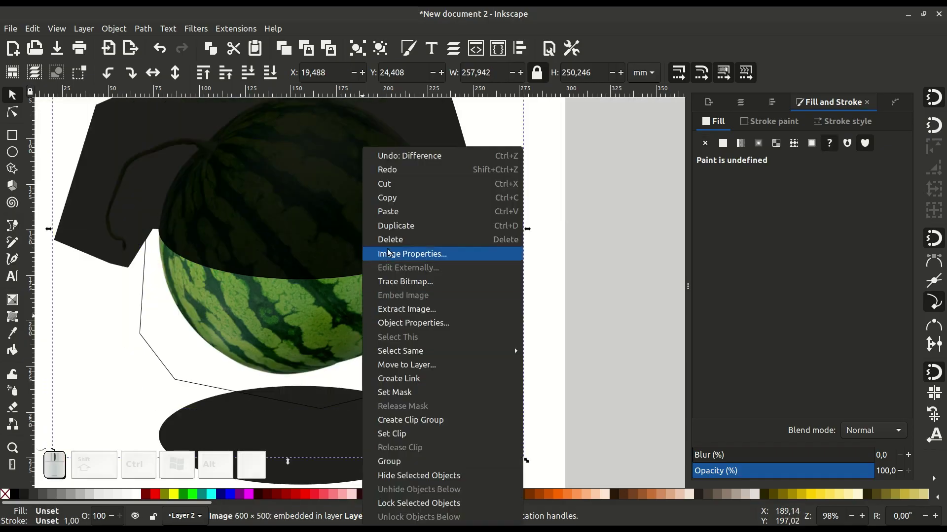
left_click(395, 226)
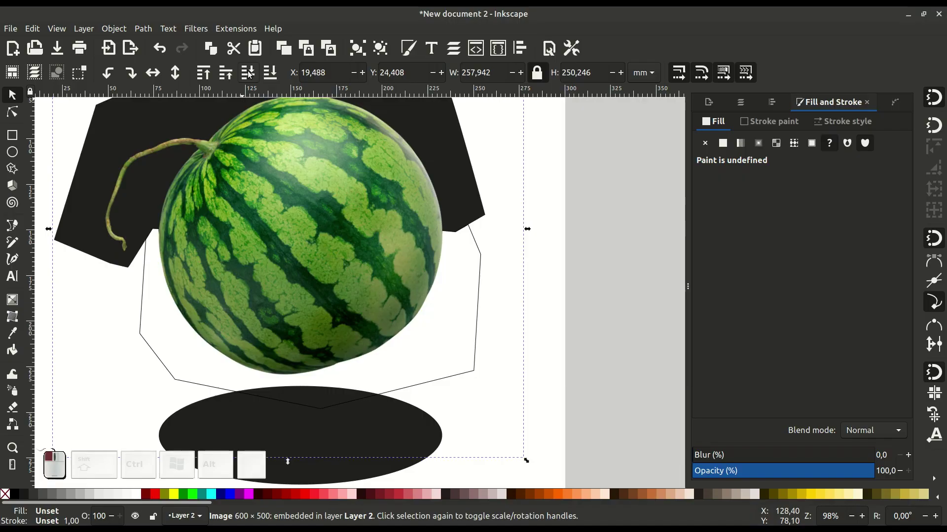
left_click(248, 73)
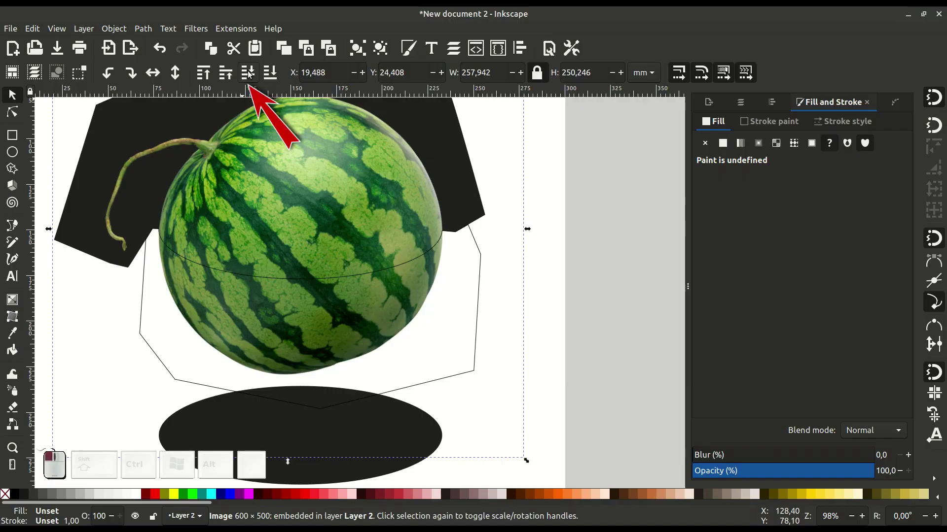
left_click(248, 73)
Clip the upper watermelon image with the black shape covering its upper half.
left_click_drag(300, 176, 324, 204)
left_click(154, 149)
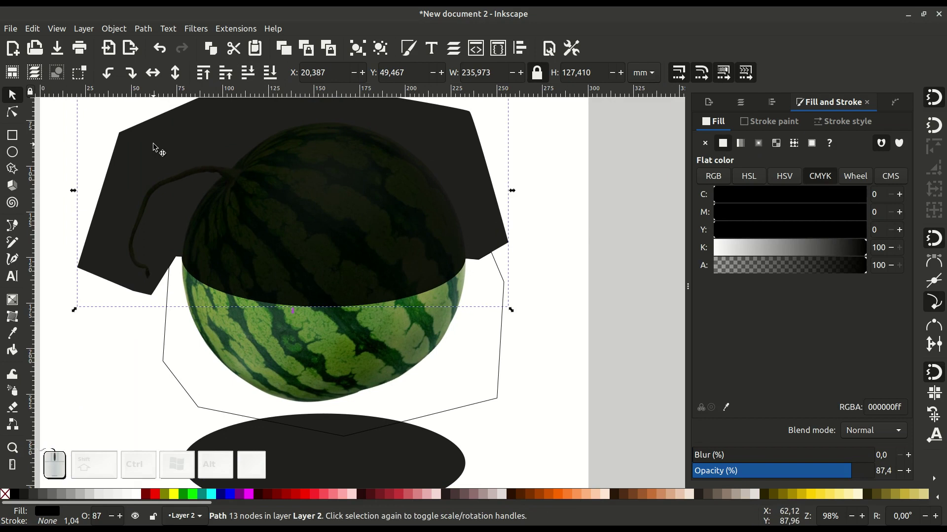
key("shift")
left_click(356, 333, "shift")
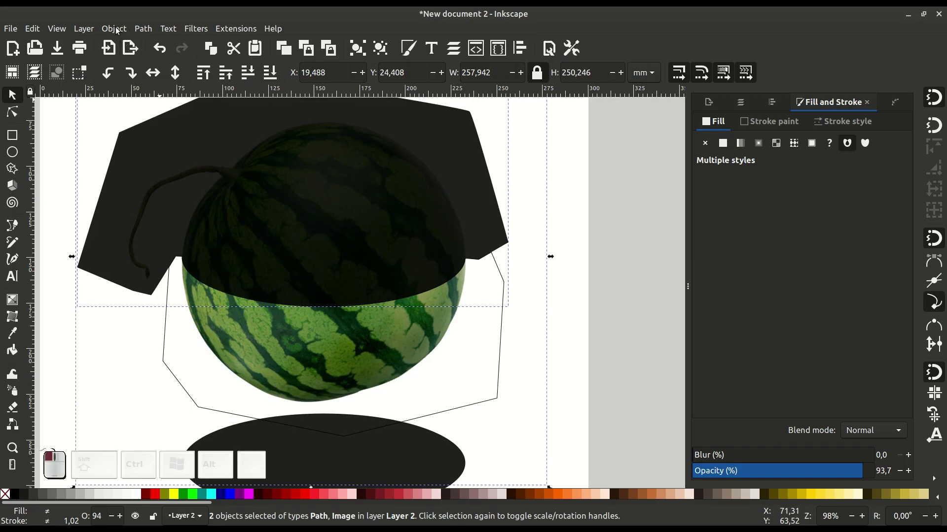
left_click(117, 30)
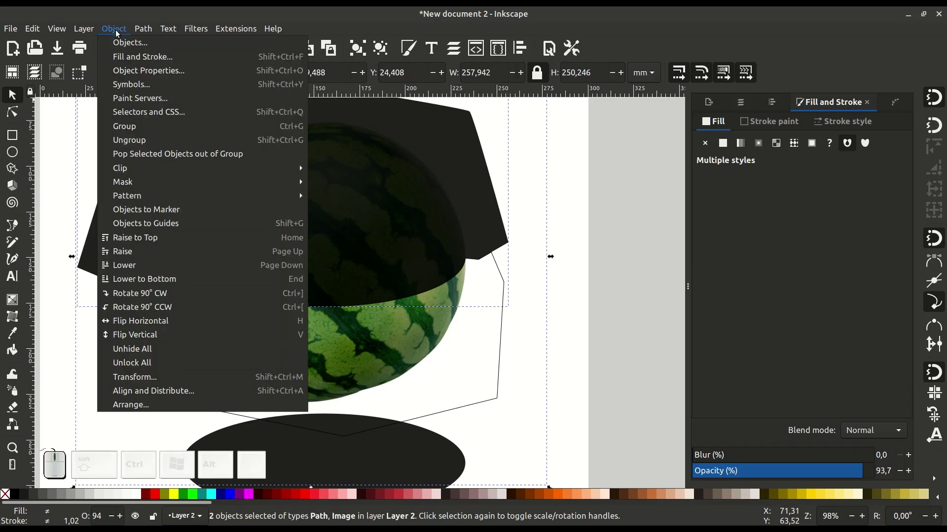
mouse_move(133, 168)
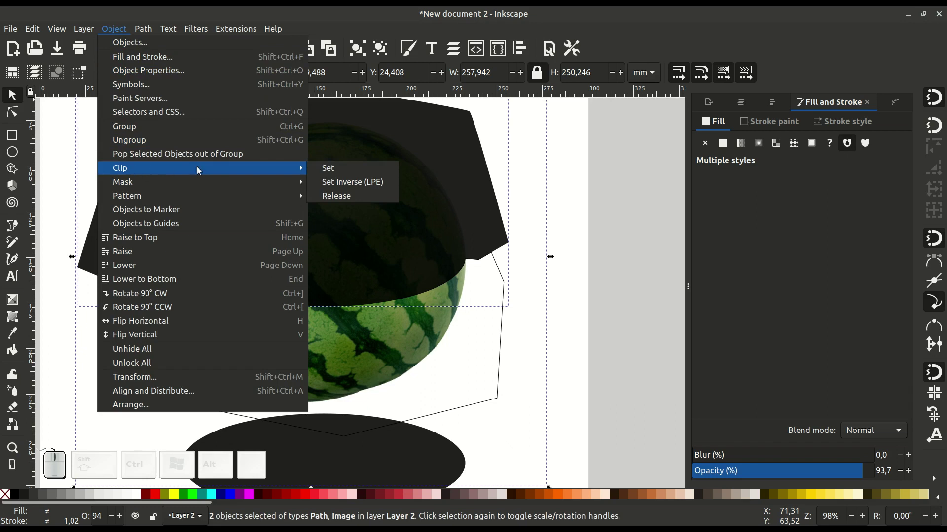
left_click(333, 168)
key("ctrl+z")
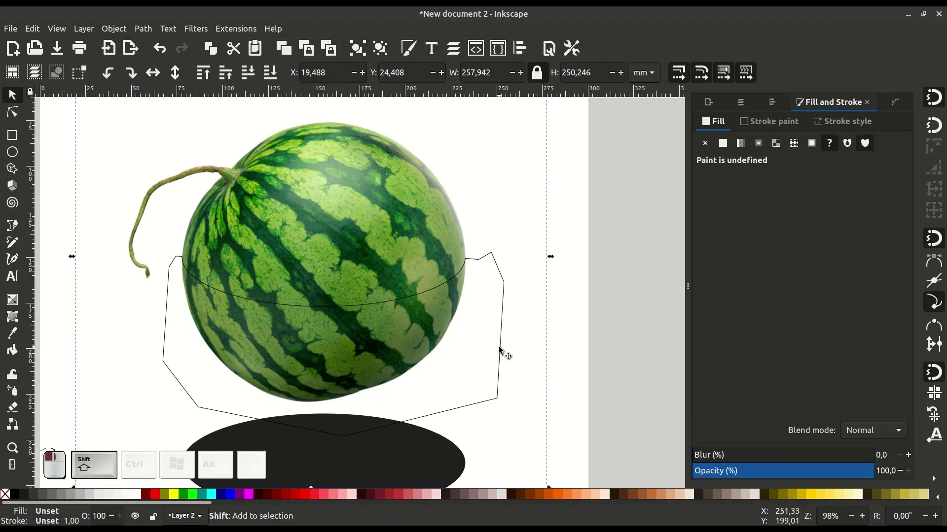
Clip the duplicated watermelon image with the outline drawn around its lower half.
left_click(500, 353, "shift")
left_click(114, 30)
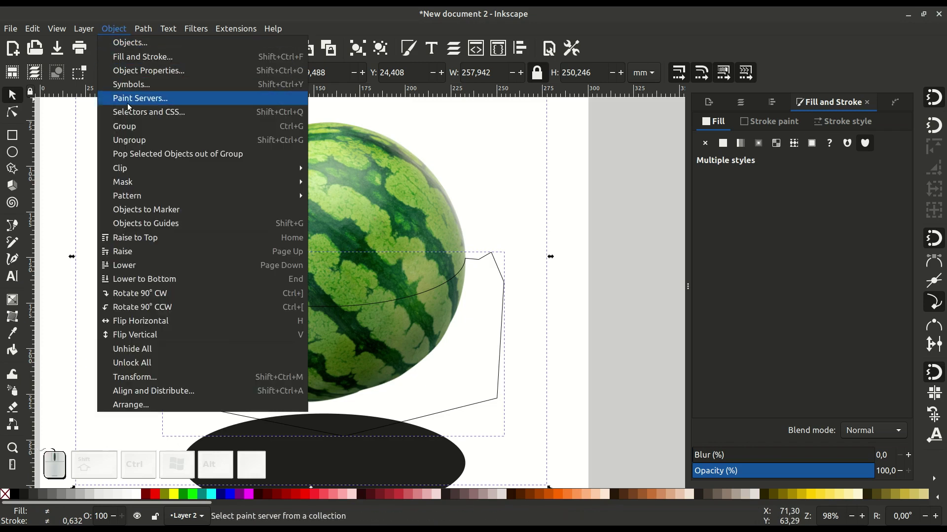
mouse_move(229, 170)
left_click(328, 168)
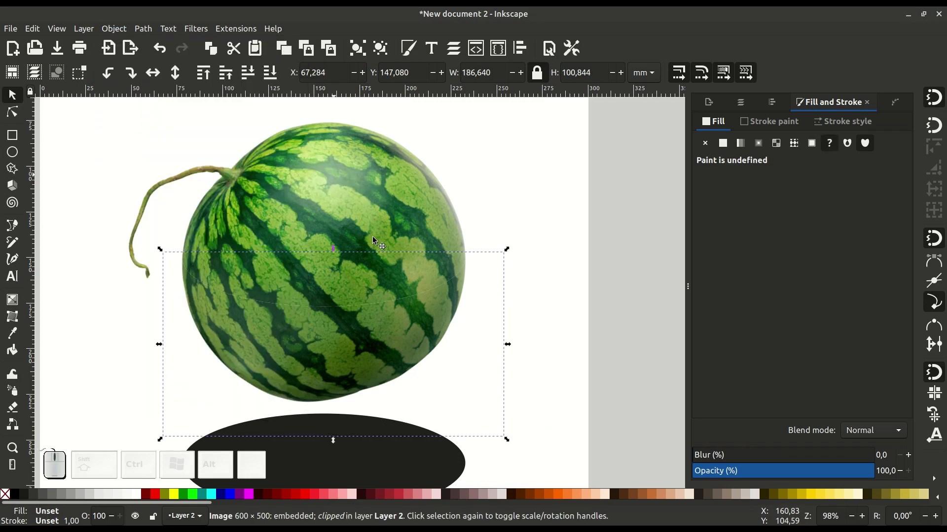
Move the upper watermelon half about 24 mm straight up, away from the lower half.
left_click(512, 268)
left_click(352, 243)
left_click_drag(350, 237, 347, 191)
scroll(359, 211, "up", 2)
left_click(357, 224)
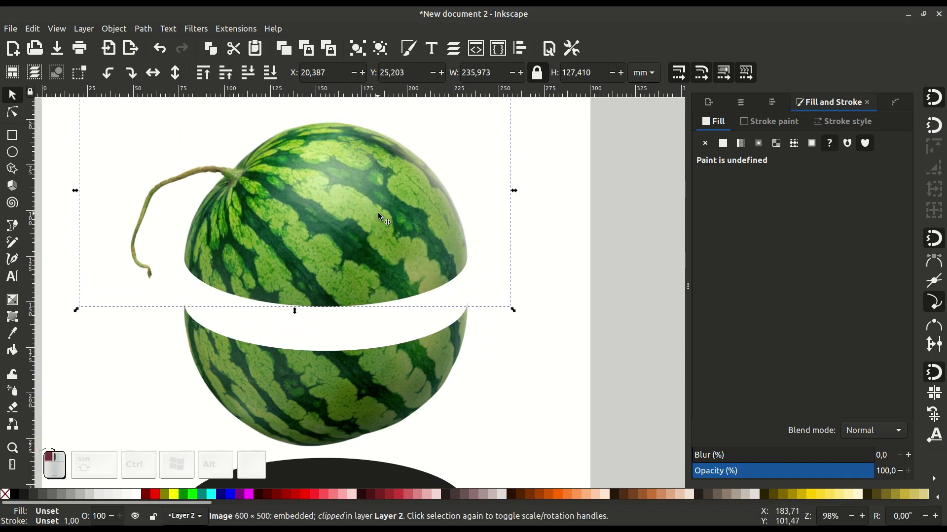
Rotate the upper watermelon half slightly counter-clockwise and move it farther up and a little to the left.
left_click_drag(513, 311, 513, 258)
left_click_drag(404, 208, 382, 170)
scroll(389, 219, "down", 3)
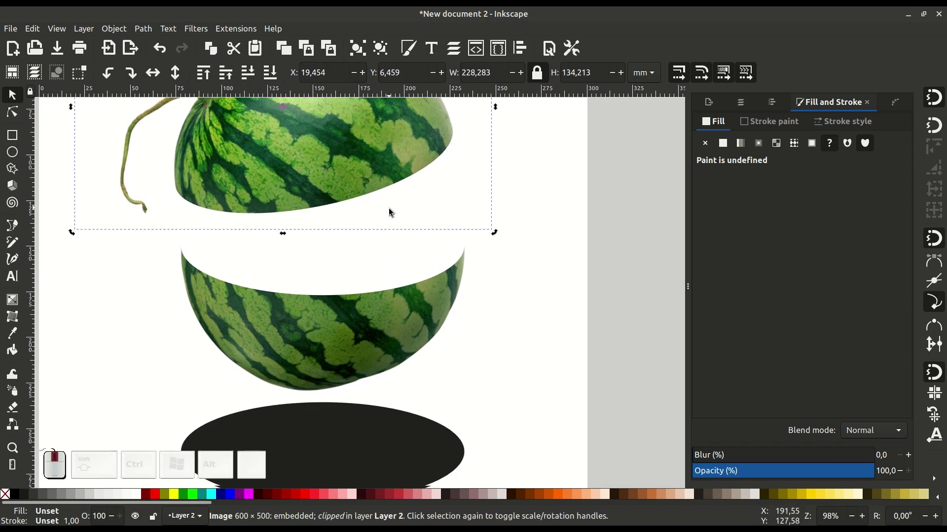
Duplicate the black ellipse below the watermelon and move the copy up over the lower half's cut opening.
left_click(375, 434)
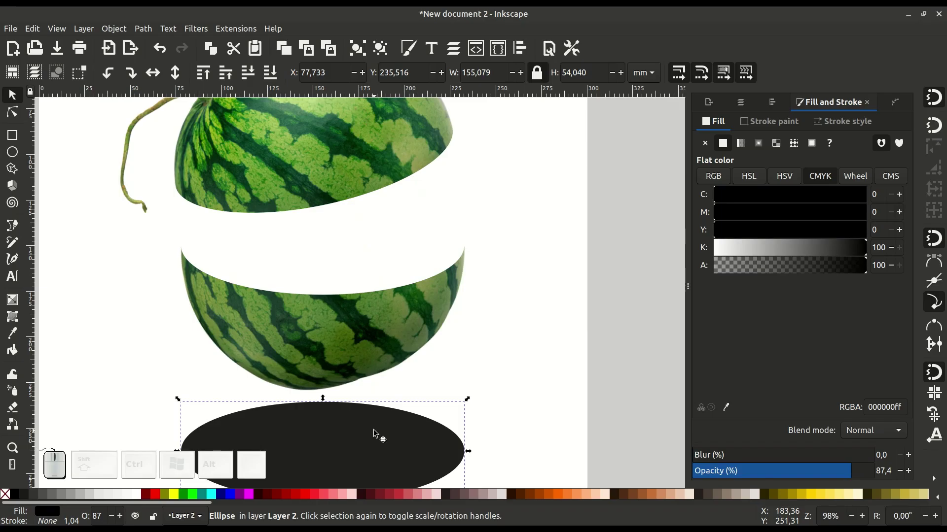
right_click(375, 433)
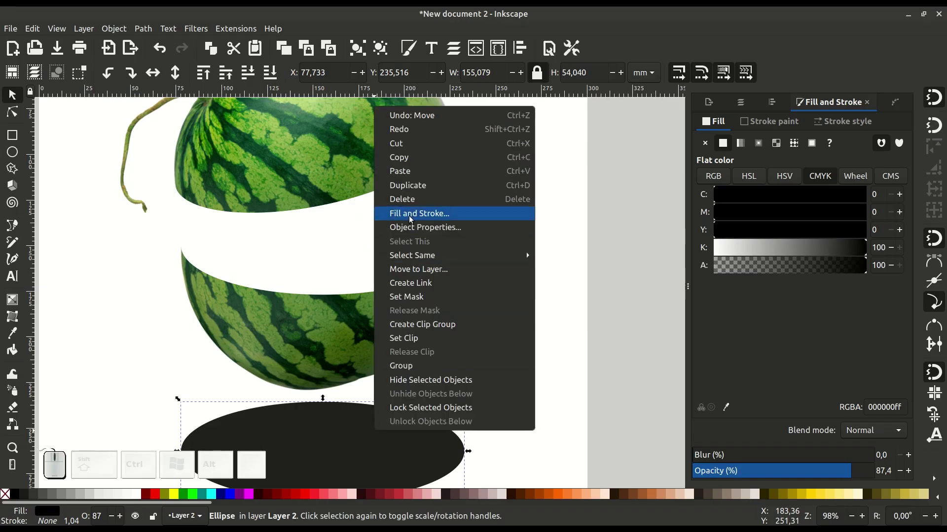
left_click(409, 186)
left_click_drag(345, 445, 365, 243)
scroll(227, 276, "up", 2)
left_click_drag(363, 310, 368, 290)
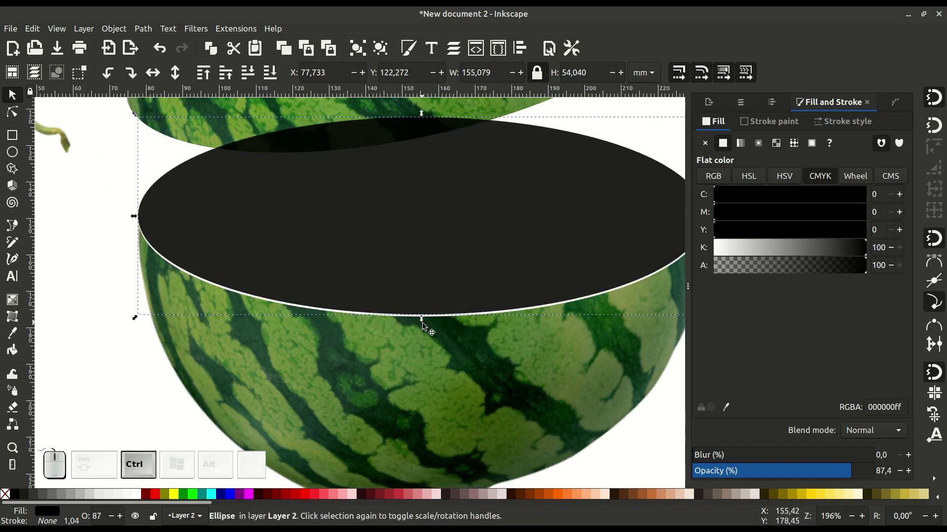
Fine-tune the ellipse copy's position so its lower edge meets the lower half's curved cut without a gap.
left_click_drag(422, 322, 397, 297)
scroll(396, 297, "up", 1)
left_click_drag(382, 245, 380, 277)
scroll(359, 290, "up", 3)
key("minus")
key("minus")
key("minus")
key("minus")
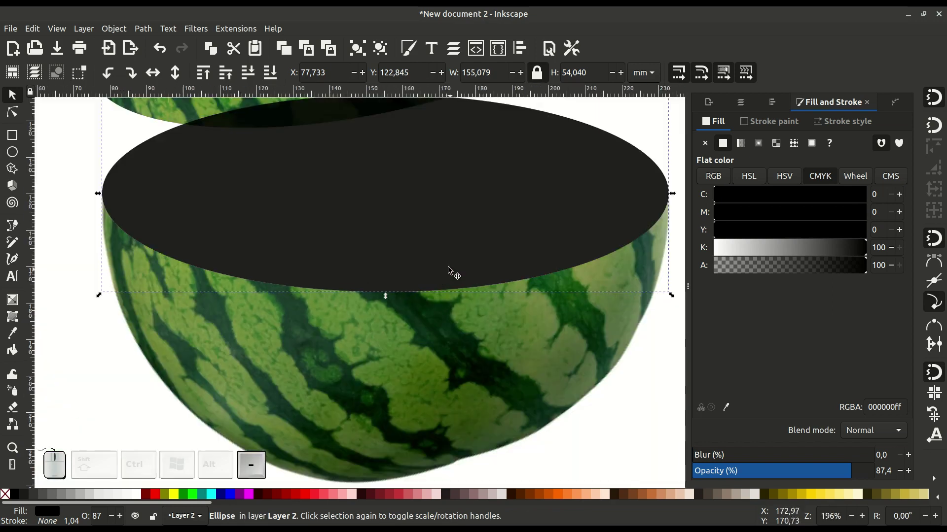
key("minus")
scroll(444, 269, "up", 1)
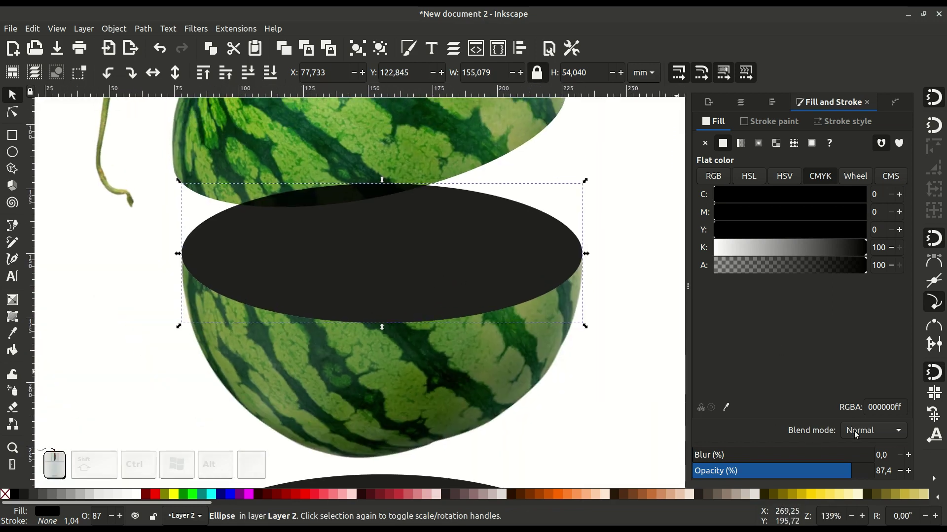
Set the ellipse copy's opacity to 100% and fill it with green 5b8036 sampled from the watermelon's rind.
left_click_drag(854, 475, 597, 397)
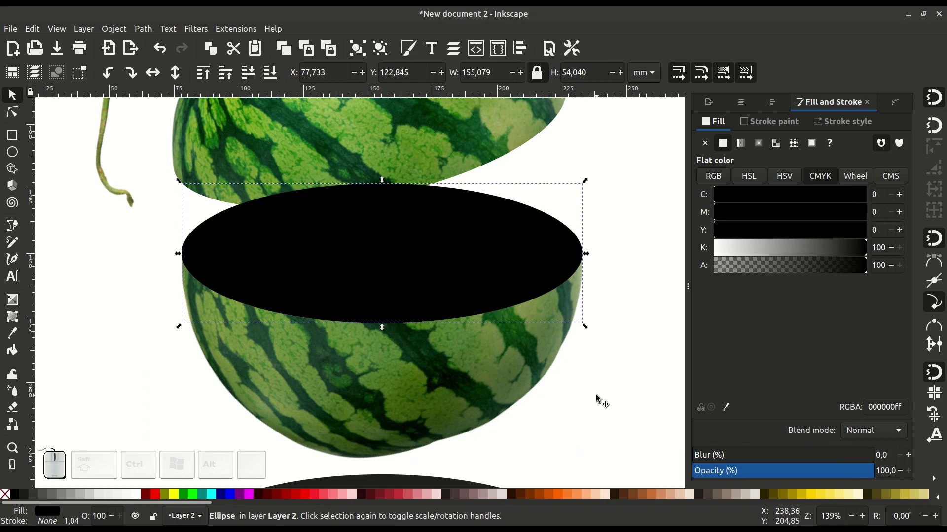
left_click(727, 409)
left_click(454, 324)
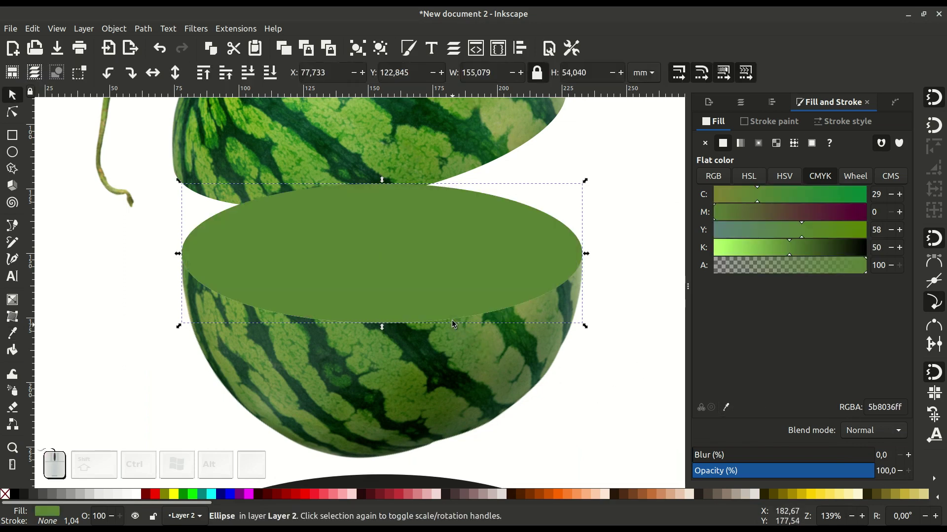
Duplicate the green ellipse and fill the copy with pale green d7edc1.
right_click(405, 242)
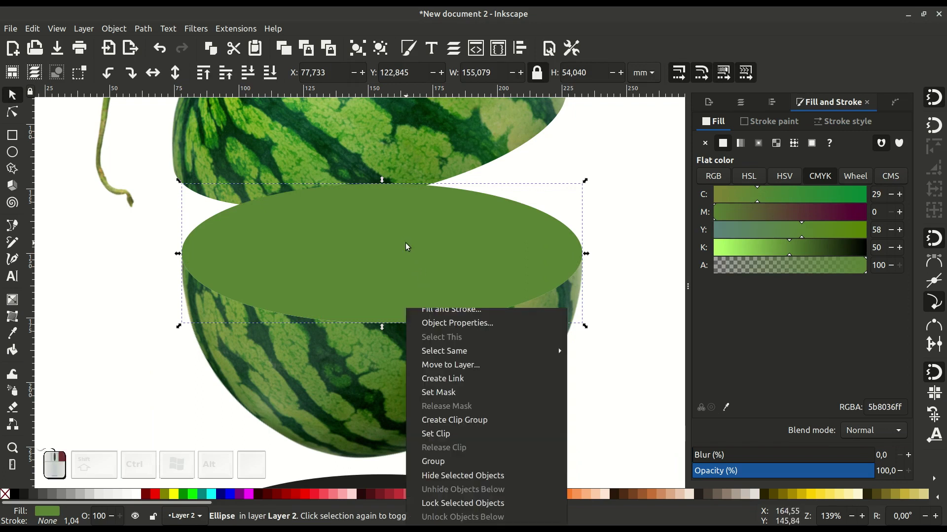
left_click(442, 277)
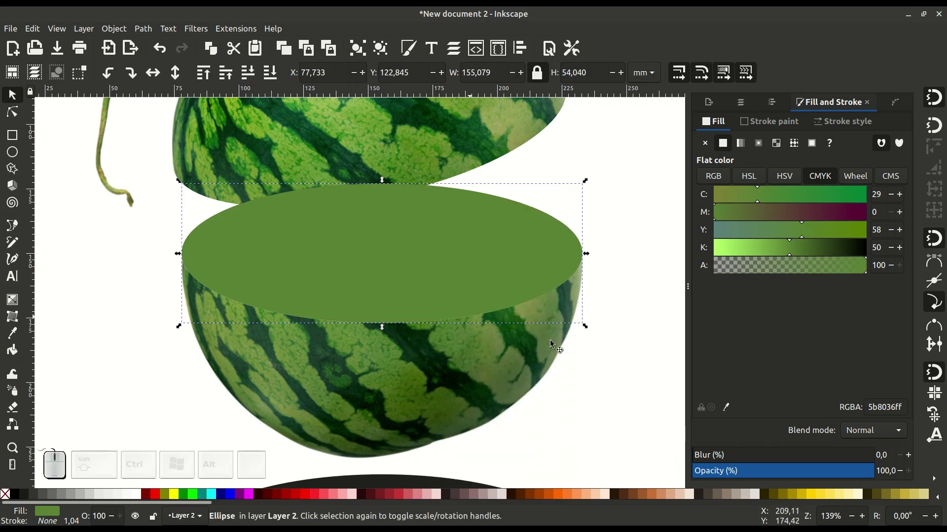
left_click(855, 178)
left_click_drag(821, 291, 847, 300)
scroll(376, 271, "right", 2)
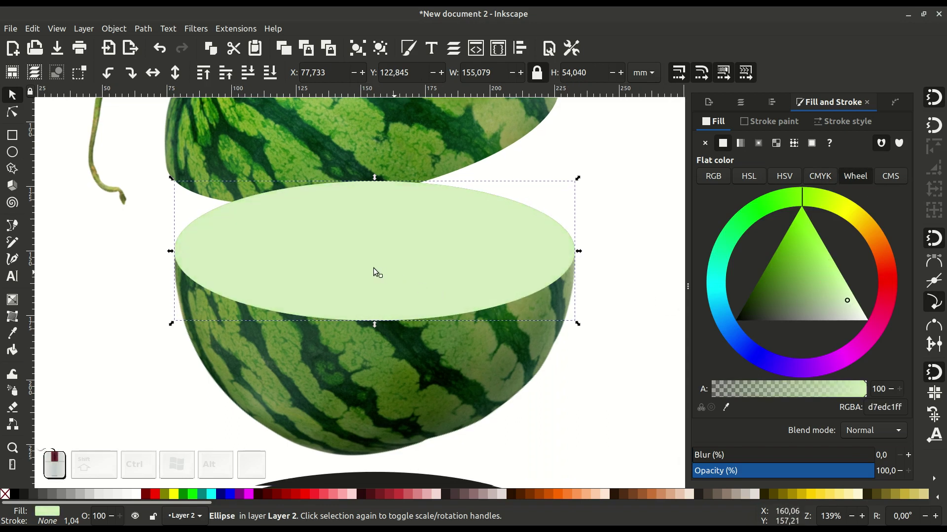
Shrink the pale green ellipse to about 152 × 51.7 mm, leaving a thin dark green rim that is thicker at the front.
left_click_drag(353, 319, 355, 315)
scroll(353, 315, "up", 2)
key("minus")
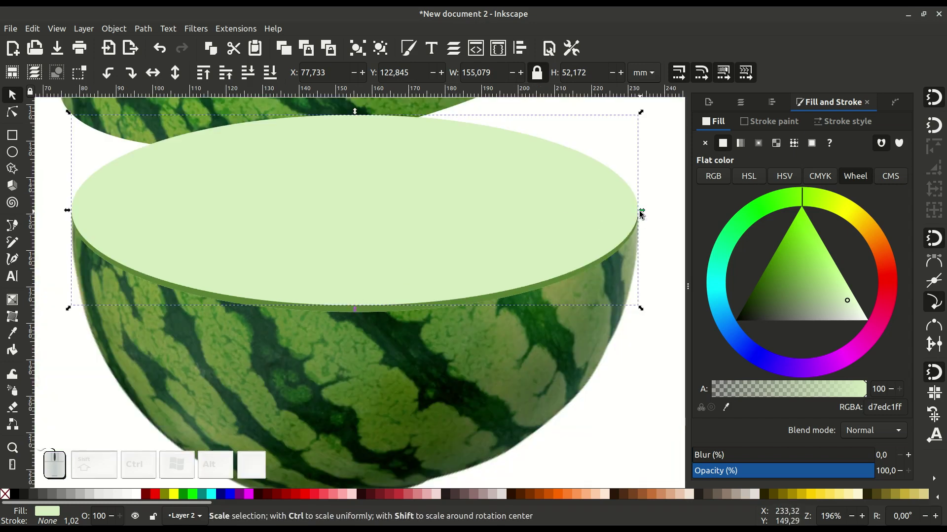
left_click(640, 214, "shift")
left_click_drag(639, 213, 634, 214)
scroll(359, 111, "up", 1, "ctrl")
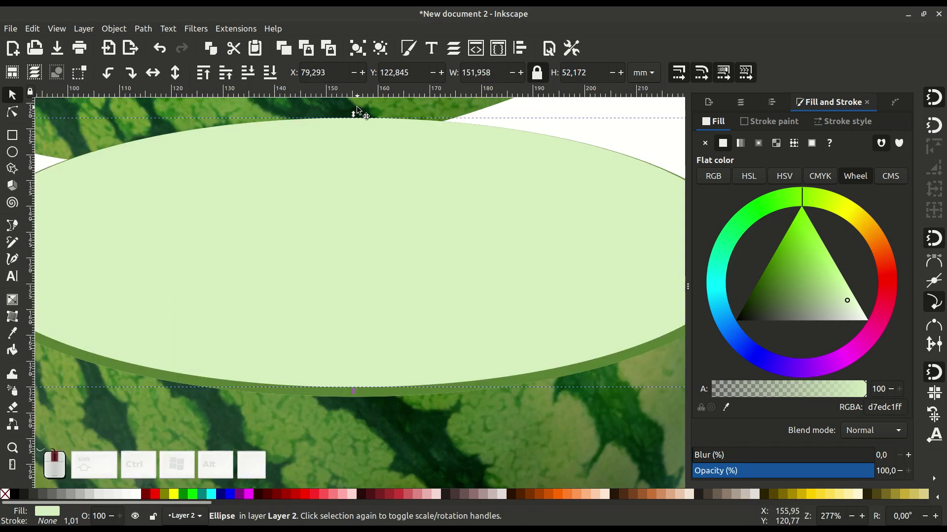
scroll(355, 116, "up", 1, "ctrl")
left_click_drag(353, 118, 355, 124)
scroll(514, 332, "down", 4)
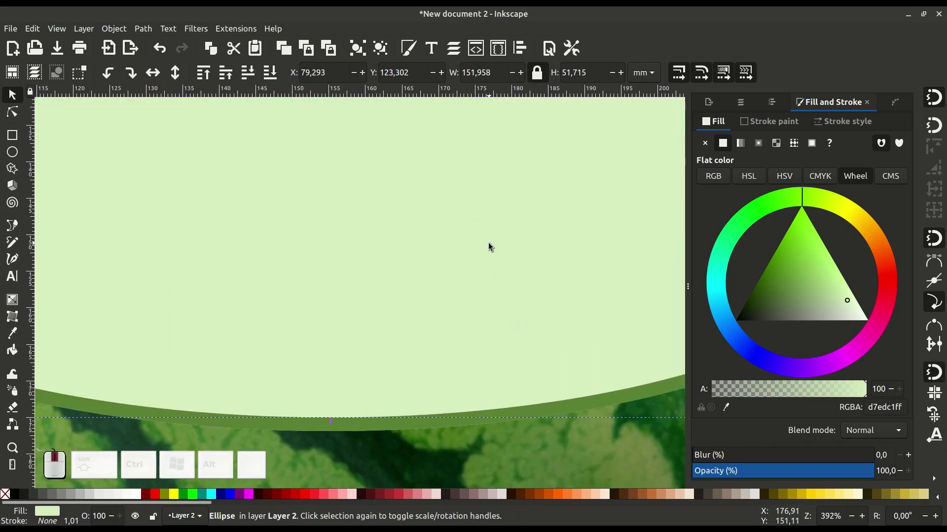
scroll(512, 279, "down", 2, "ctrl")
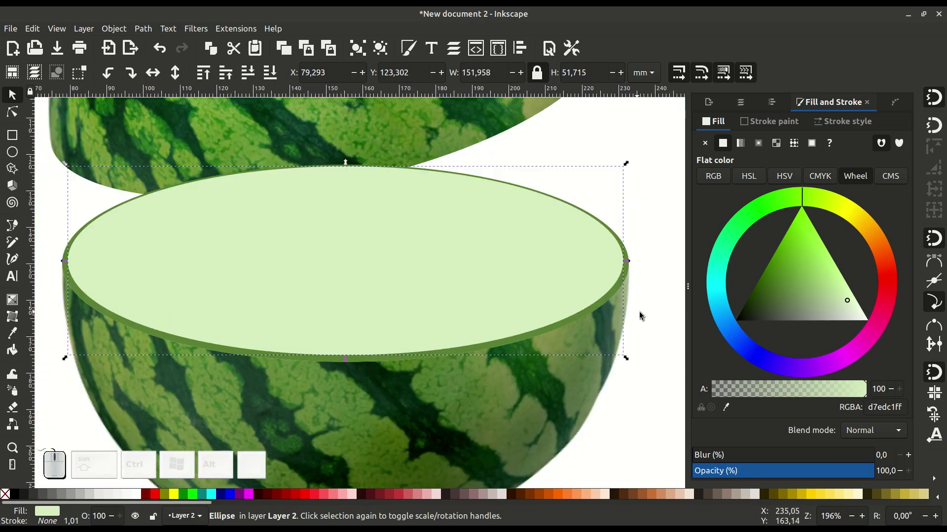
left_click(642, 309)
Duplicate the pale green ellipse and fill the copy with red e84c4c.
left_click(367, 254)
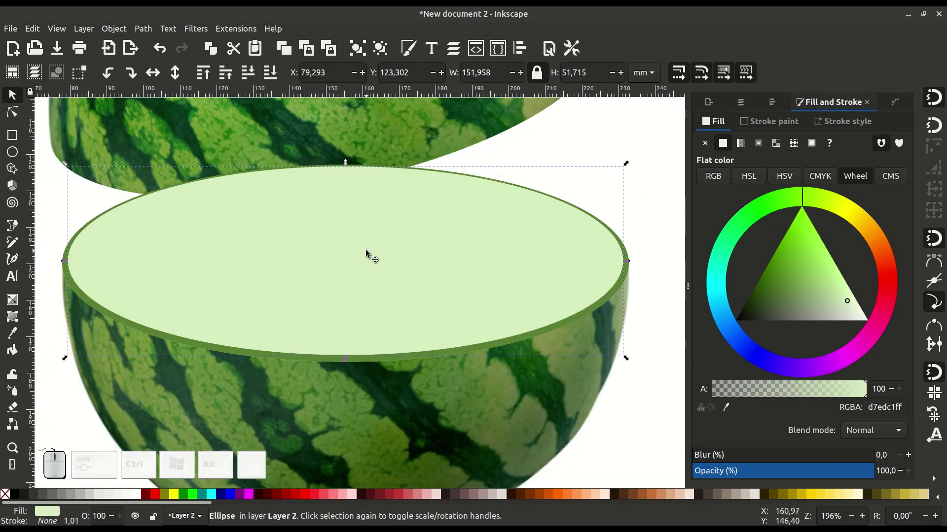
right_click(369, 255)
left_click(404, 282)
left_click(323, 495)
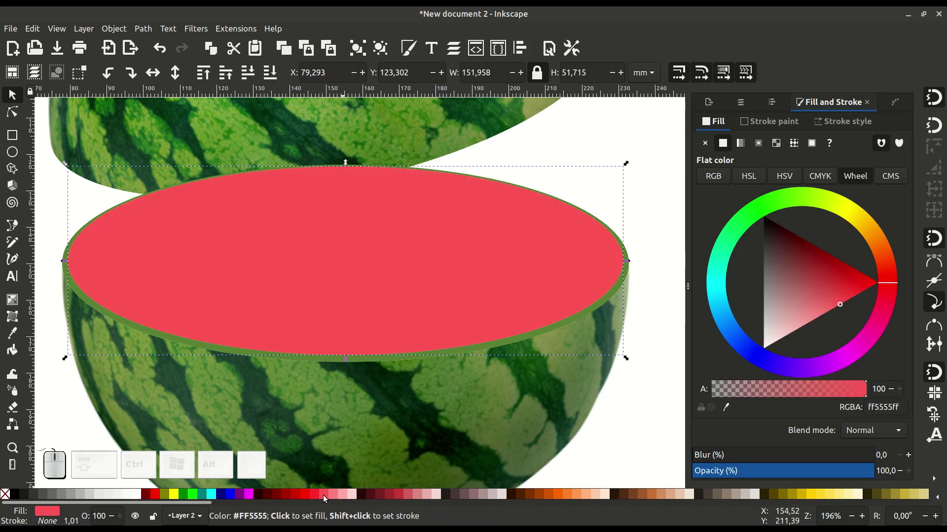
left_click(834, 298)
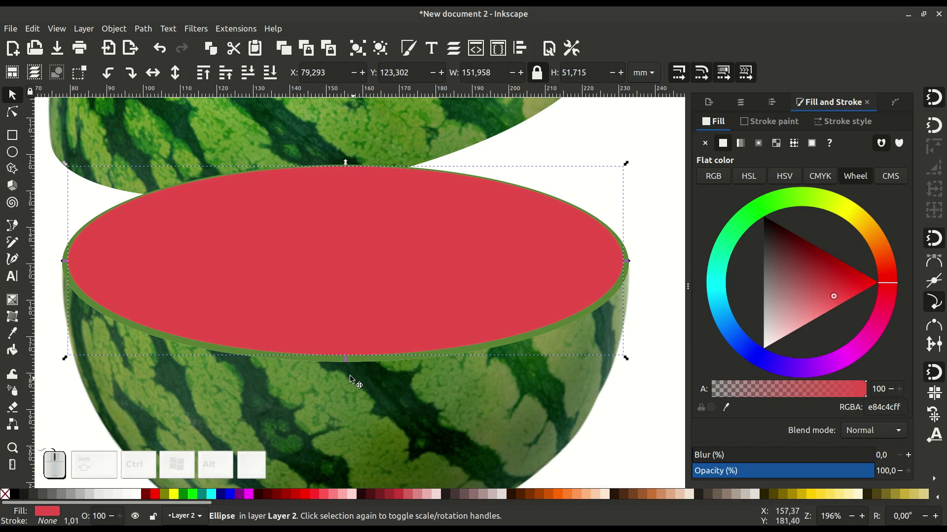
Shrink the red ellipse to about 147.7 × 48 mm inside the pale green one and deselect it.
left_click_drag(346, 360, 347, 351)
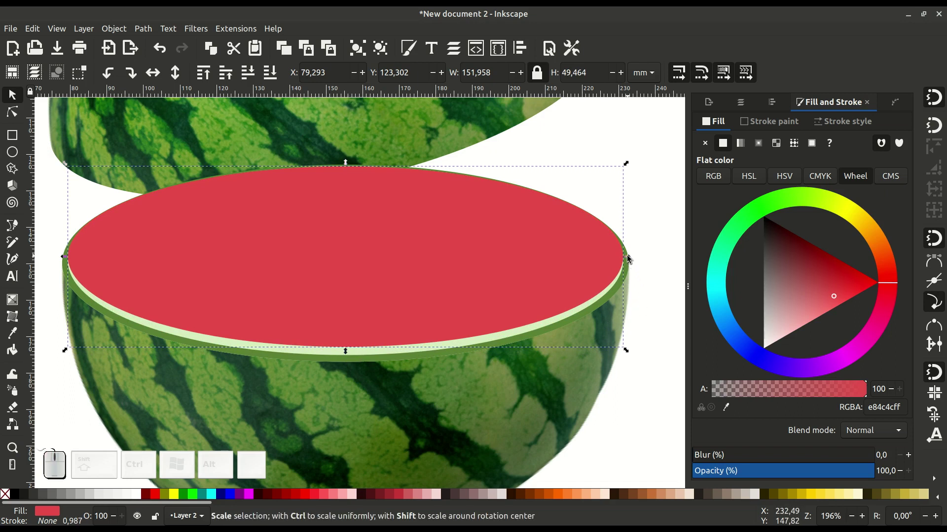
left_click_drag(629, 259, 618, 256)
left_click_drag(347, 165, 346, 168)
left_click_drag(346, 351, 346, 348)
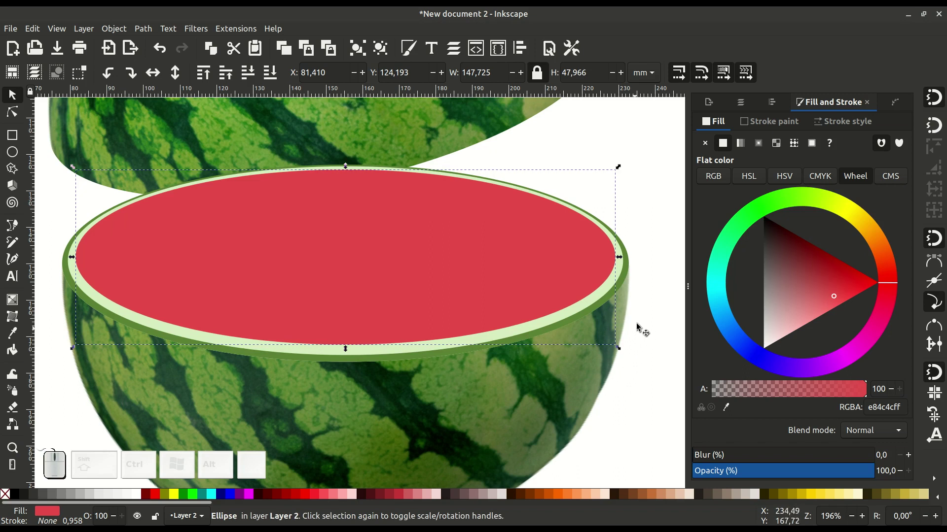
left_click(654, 268)
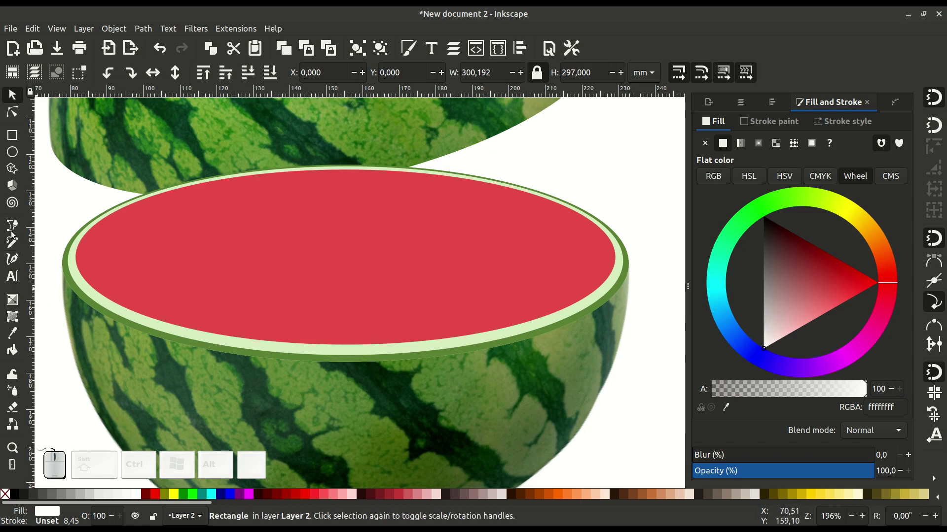
Start a Bezier path at the red flesh's back-left rim and trace a wavy line with inward spikes along its left edge.
scroll(103, 219, "up", 1)
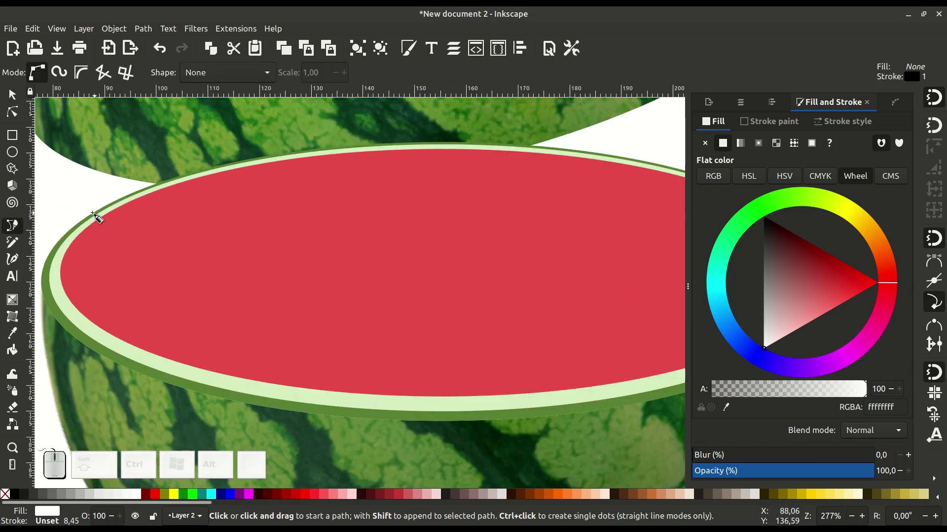
left_click(88, 214)
left_click_drag(172, 221, 92, 278)
left_click_drag(174, 260, 178, 262)
left_click_drag(122, 277, 102, 319)
left_click_drag(108, 325, 114, 325)
left_click_drag(119, 330, 148, 336)
left_click_drag(163, 345, 167, 345)
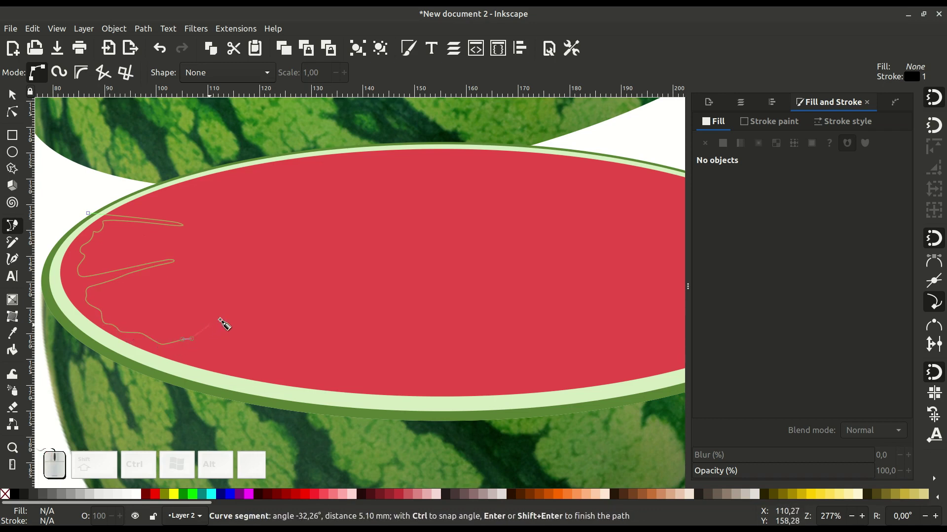
left_click_drag(291, 281, 297, 277)
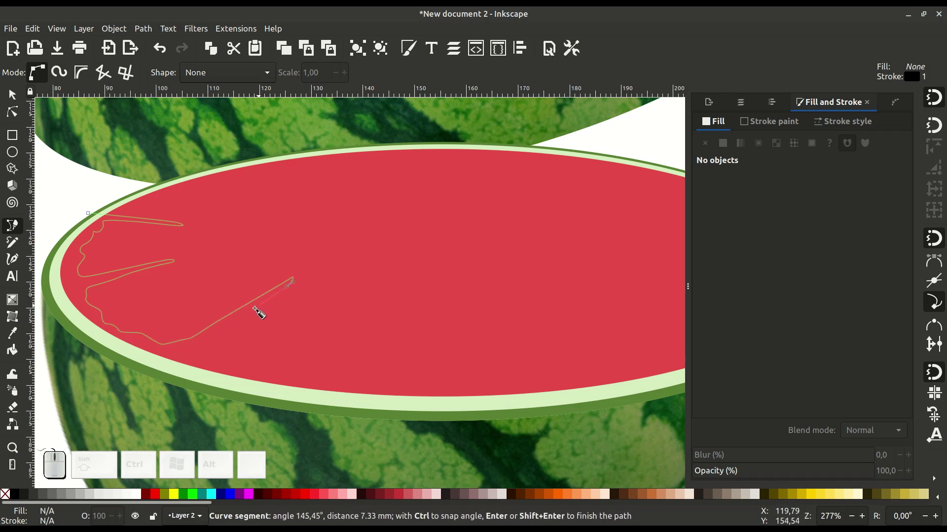
Continue the wavy path along the flesh's front edge, including a narrow inward spike near the front centre.
scroll(259, 314, "up", 1, "ctrl")
scroll(252, 326, "down", 1, "ctrl")
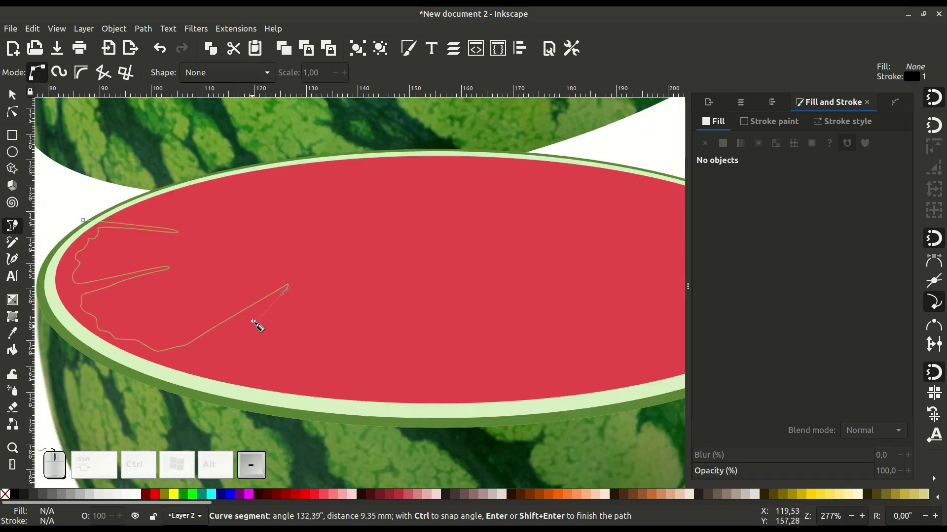
scroll(271, 295, "down", 1)
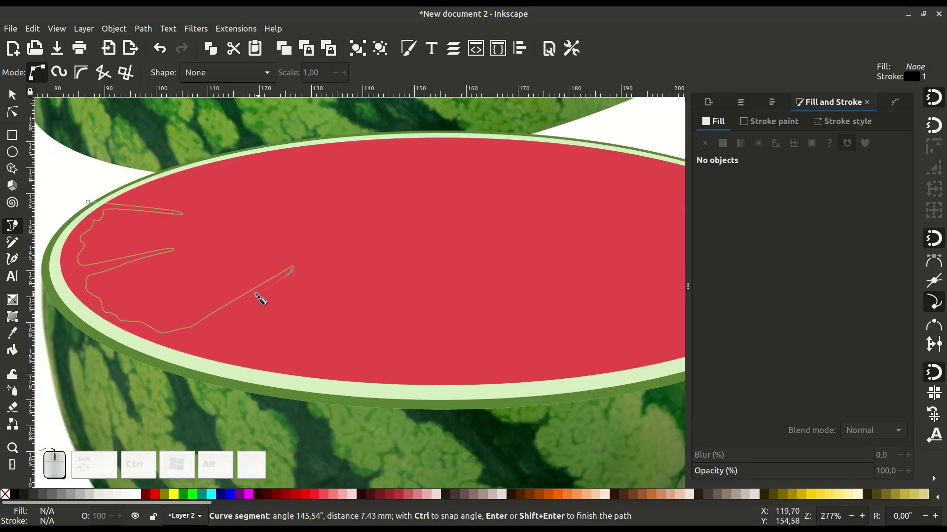
left_click_drag(244, 307, 304, 361)
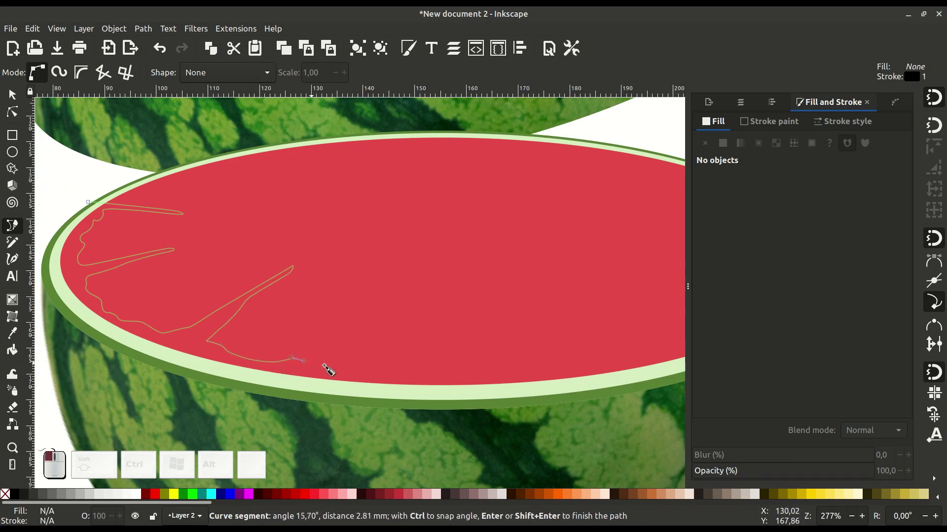
left_click_drag(359, 371, 366, 373)
left_click_drag(377, 375, 384, 371)
left_click_drag(393, 363, 398, 363)
left_click_drag(407, 365, 419, 340)
left_click_drag(416, 323, 412, 313)
left_click(408, 295)
left_click_drag(430, 344, 481, 371)
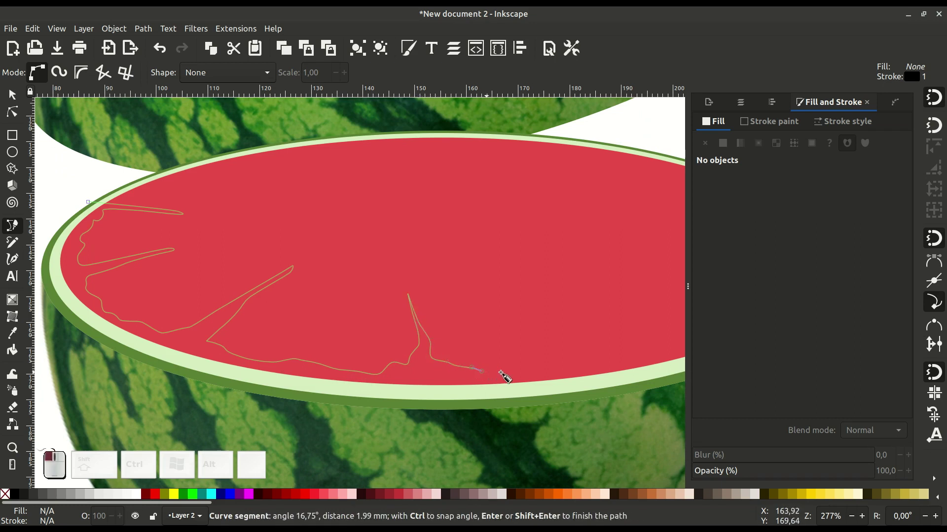
Extend the path along the front-right edge of the flesh with a long diagonal spike and a horizontal spike near the right end.
left_click_drag(585, 358, 521, 342)
left_click_drag(519, 336, 498, 328)
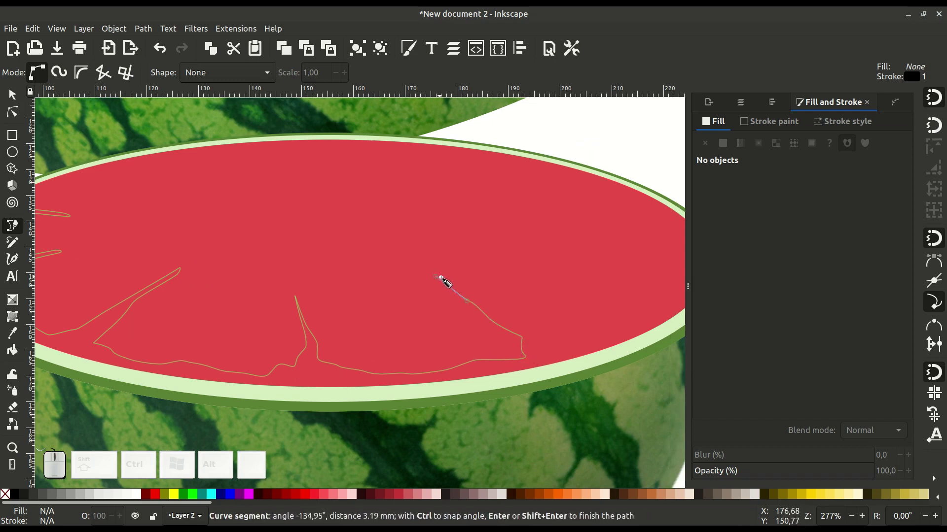
left_click_drag(495, 309, 508, 318)
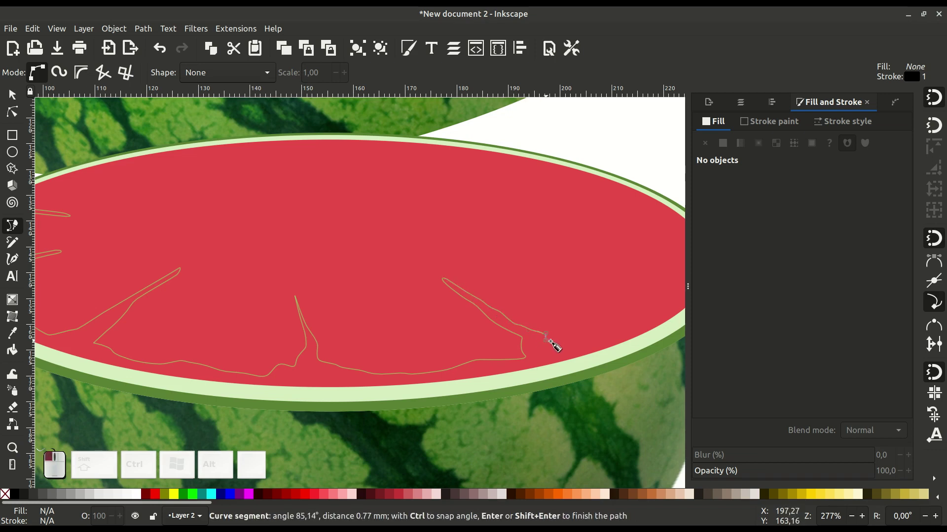
left_click_drag(602, 334, 640, 323)
left_click(640, 323)
left_click_drag(636, 320, 458, 273)
left_click(549, 313)
left_click(563, 283)
left_click(556, 274)
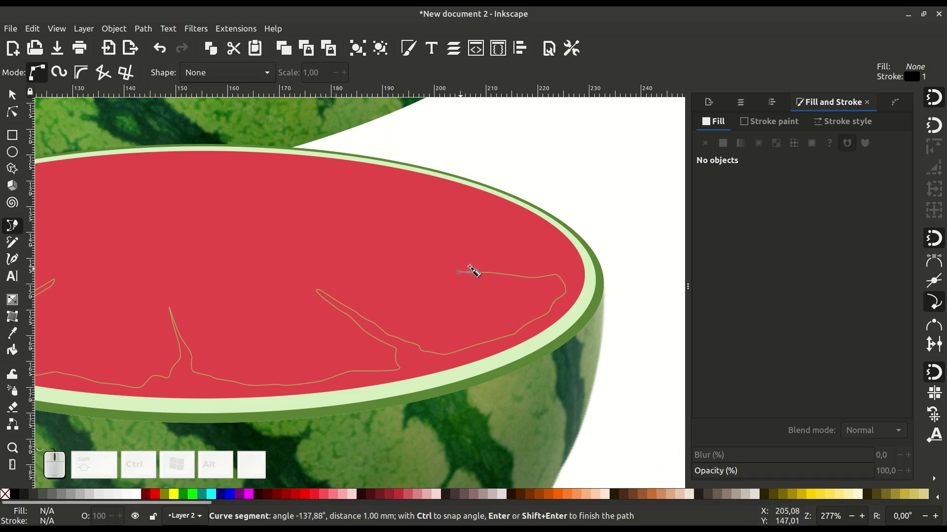
Trace the path around the flesh's right end and along its back-right edge with short inward spikes, ending at the back rim.
left_click(517, 267)
left_click(554, 265)
left_click_drag(560, 245, 548, 237)
left_click(510, 205)
left_click_drag(466, 208, 437, 221)
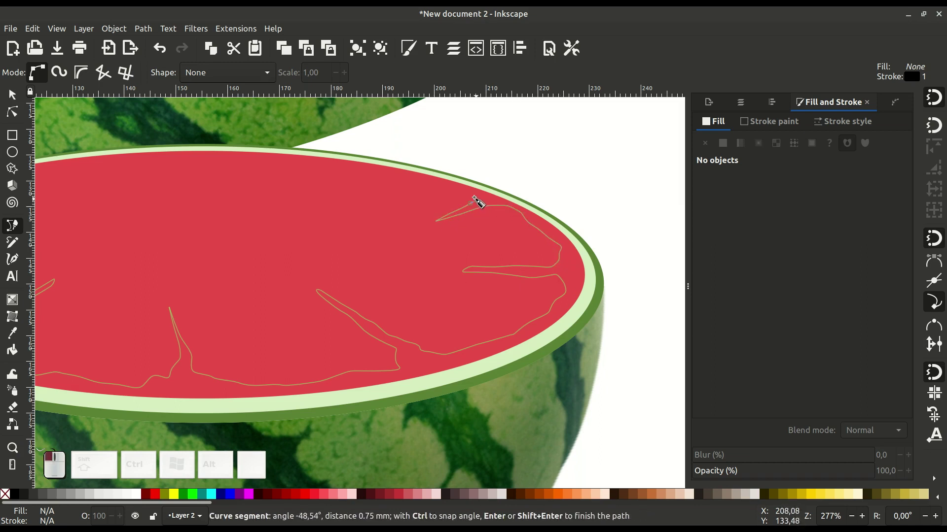
left_click(412, 175)
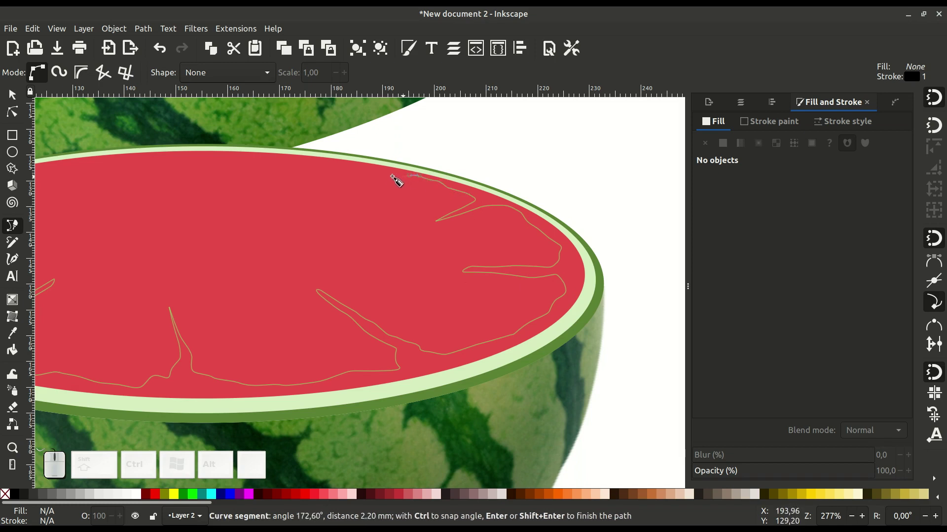
left_click(377, 176)
left_click_drag(352, 187, 292, 147)
Carry the path loosely around the outside of the cut face, across the lower watermelon half, and close it at its starting point.
left_click_drag(310, 137, 322, 135)
left_click_drag(469, 131, 485, 131)
left_click_drag(587, 145, 598, 158)
left_click_drag(628, 221, 632, 233)
left_click_drag(637, 270, 642, 306)
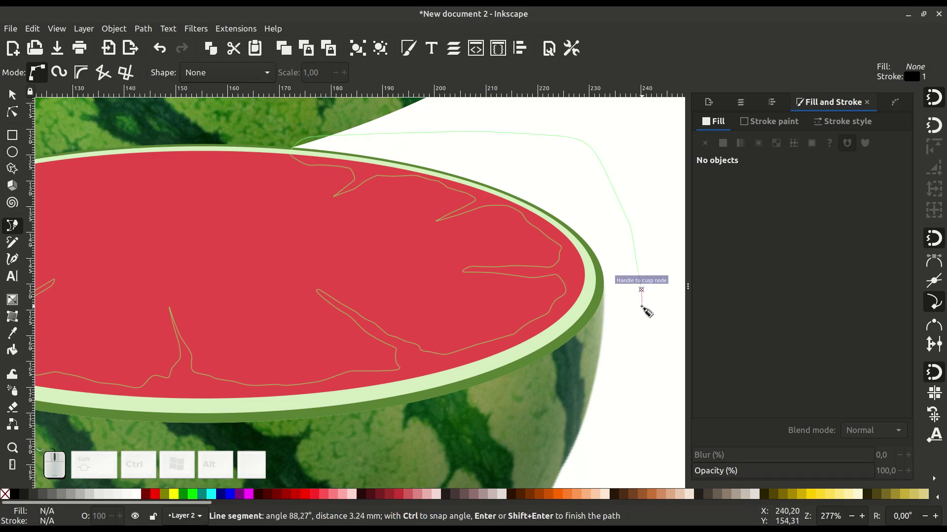
key("minus")
key("minus")
left_click(623, 350)
left_click(573, 393)
left_click_drag(464, 422, 450, 422)
left_click_drag(245, 407, 234, 403)
left_click_drag(169, 347, 168, 329)
left_click_drag(177, 282, 184, 275)
left_click(215, 257)
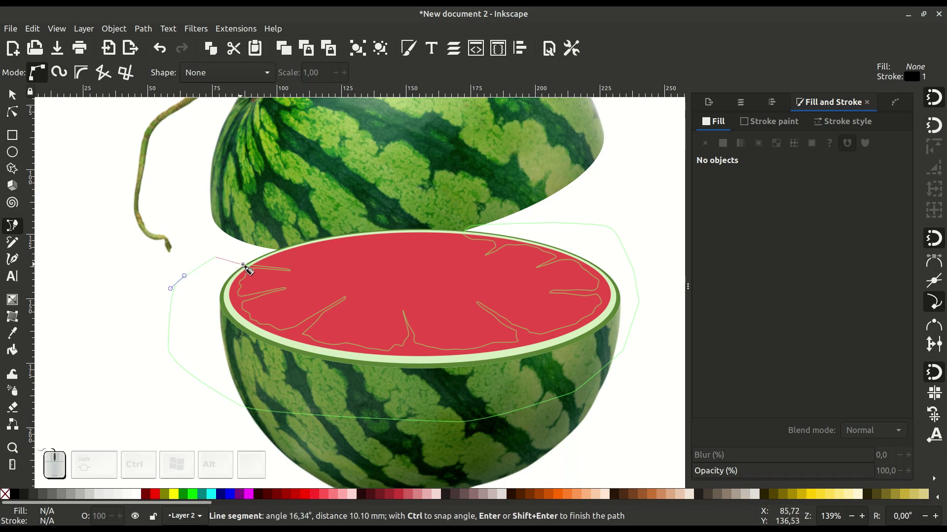
left_click(244, 266)
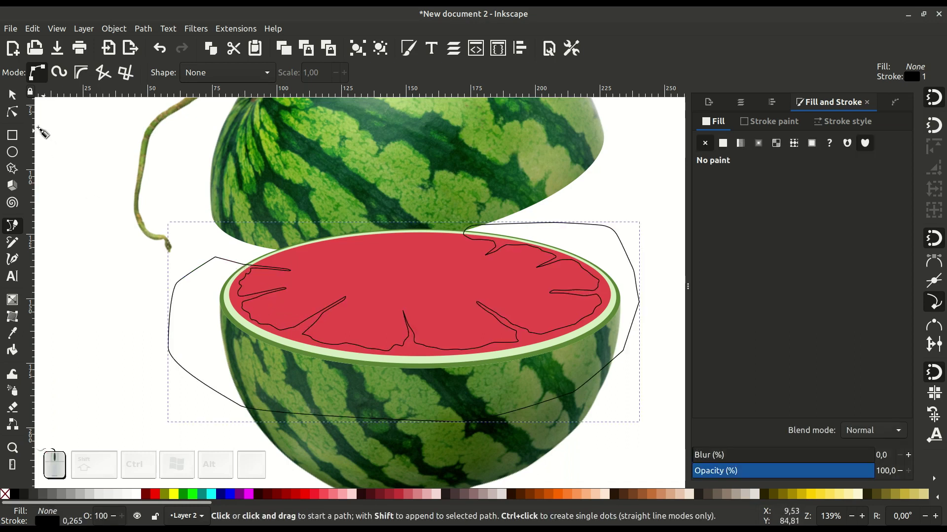
Duplicate the red ellipse and intersect the copy with the spiked path.
left_click(12, 95)
left_click(404, 277)
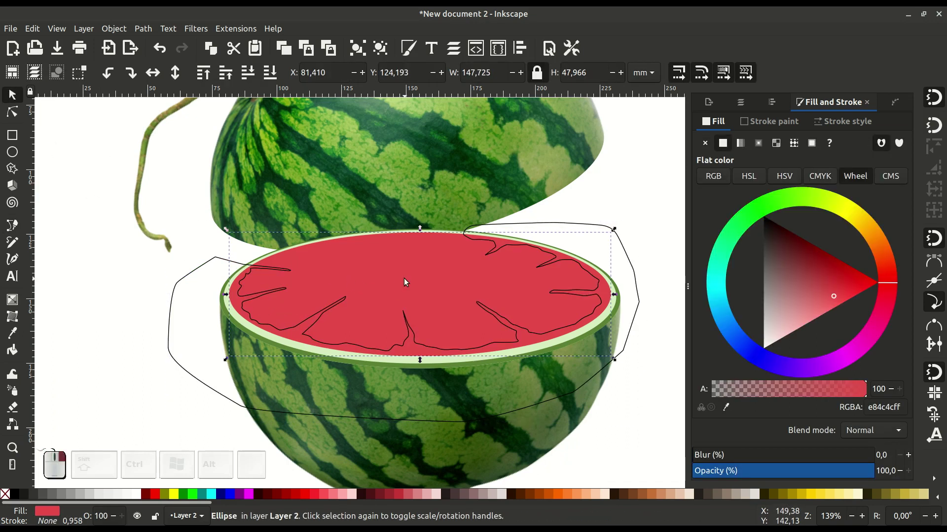
right_click(403, 278)
left_click(429, 282)
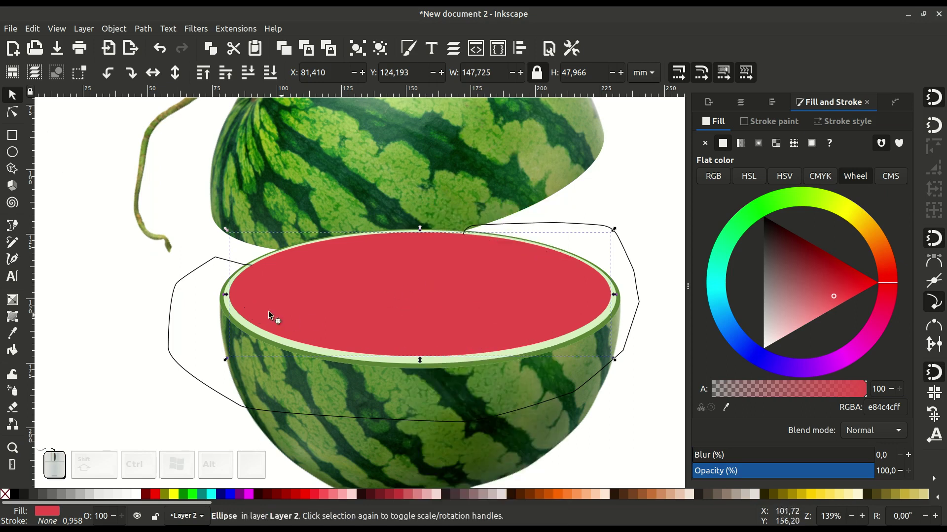
left_click(192, 276, "shift")
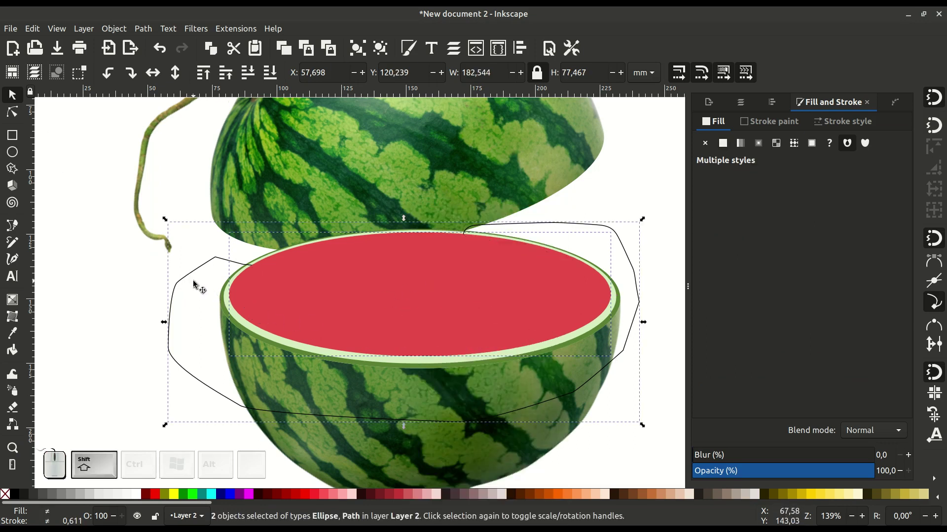
left_click(143, 30)
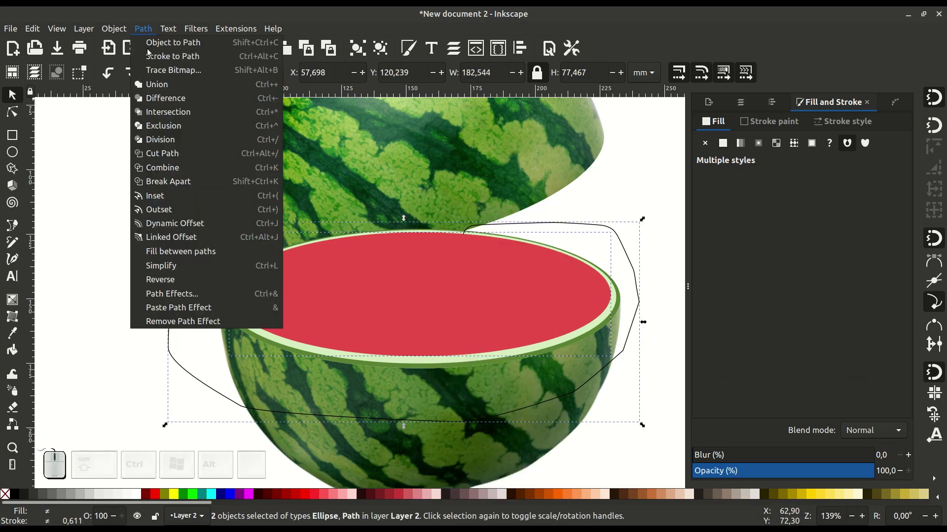
left_click(161, 113)
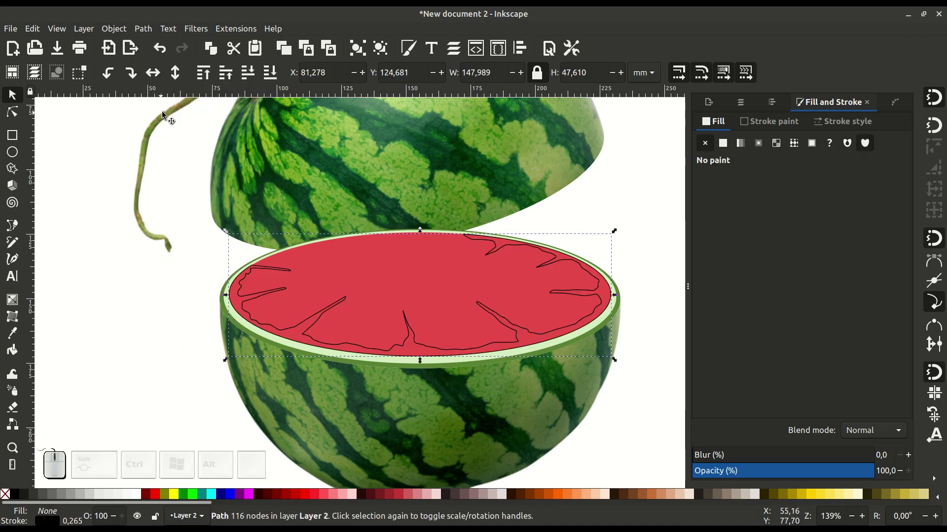
Remove the intersected shape's outline, fill it with light red f06262 and deselect it.
left_click(765, 124)
left_click(704, 143)
left_click(713, 122)
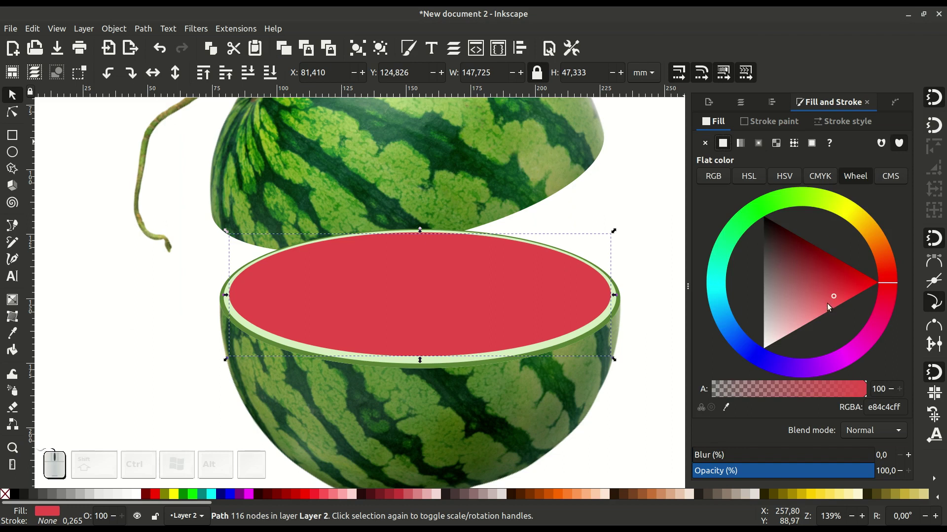
left_click(827, 304)
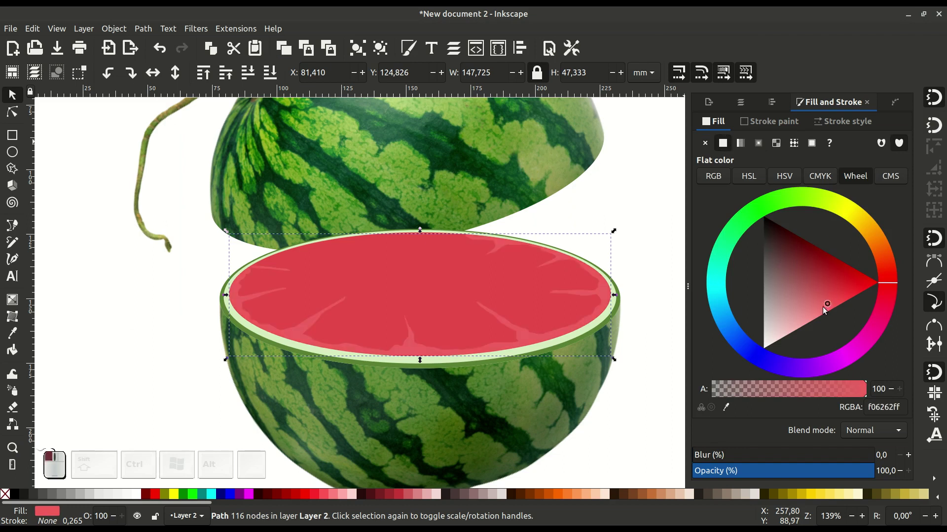
left_click(657, 334)
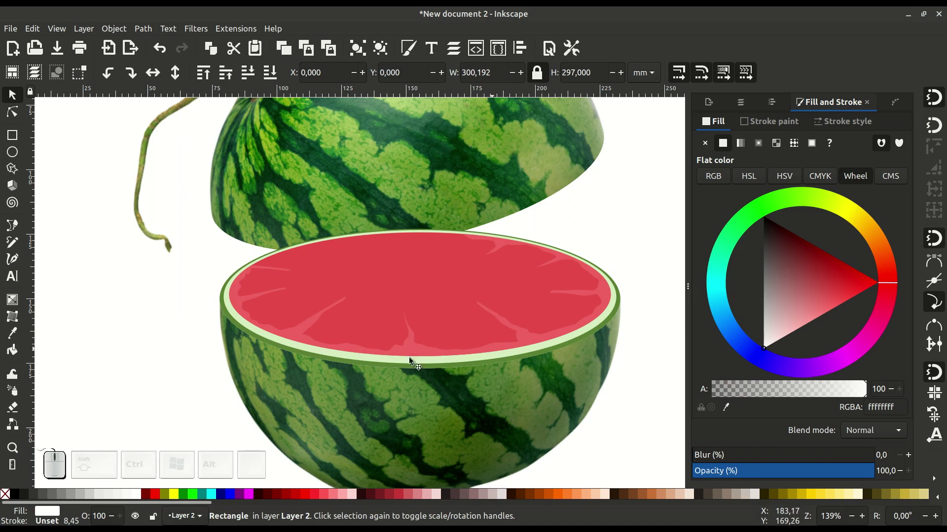
Draw a small closed teardrop seed shape on the red flesh, left of the front centre spike.
scroll(376, 282, "up", 1)
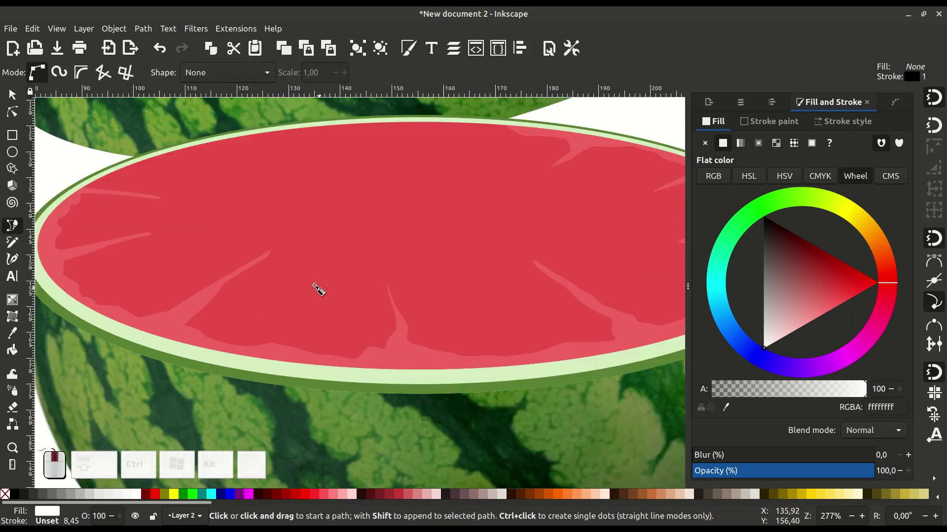
scroll(328, 285, "up", 1)
left_click(312, 280)
mouse_move(309, 301)
left_mouse_down()
mouse_move(302, 297)
mouse_move(313, 304)
mouse_move(318, 288)
left_mouse_up()
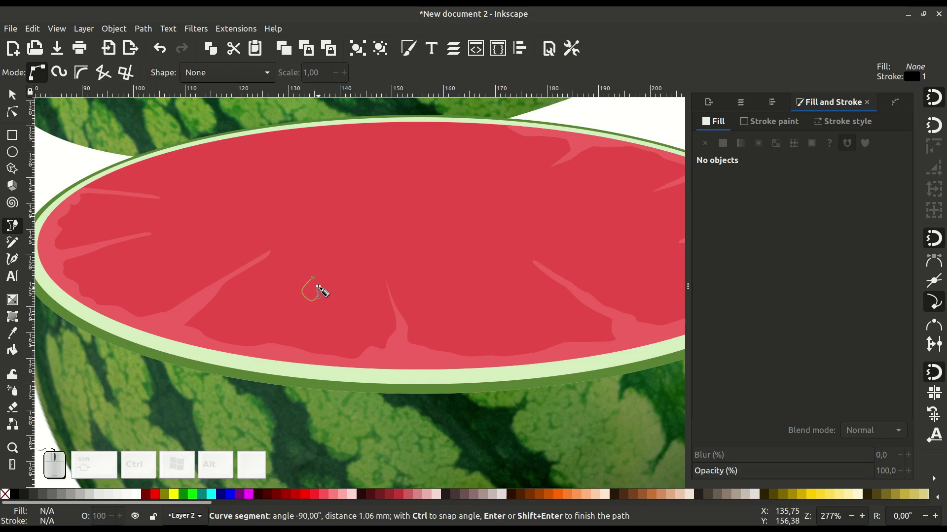
left_click(313, 279)
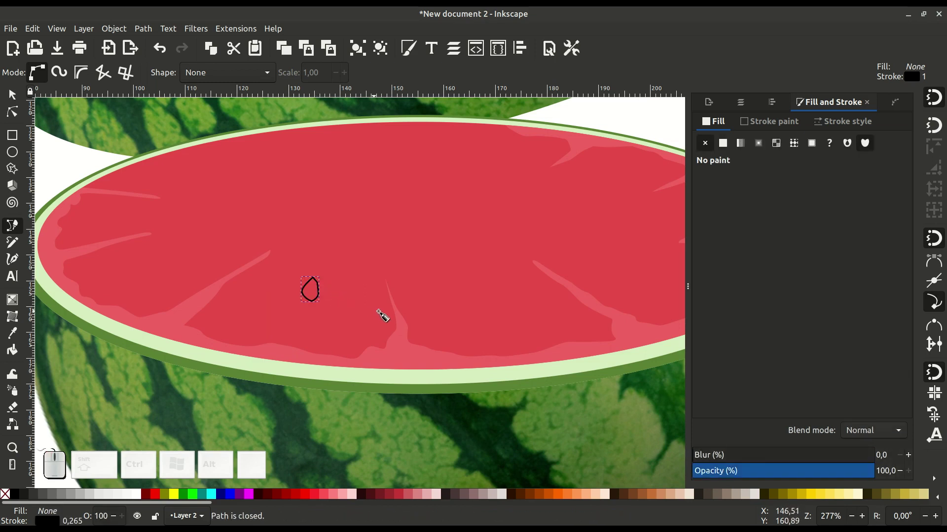
Remove the seed's outline and fill it with dark brown 400c0c.
left_click(756, 122)
left_click(703, 143)
left_click(714, 121)
left_click(723, 143)
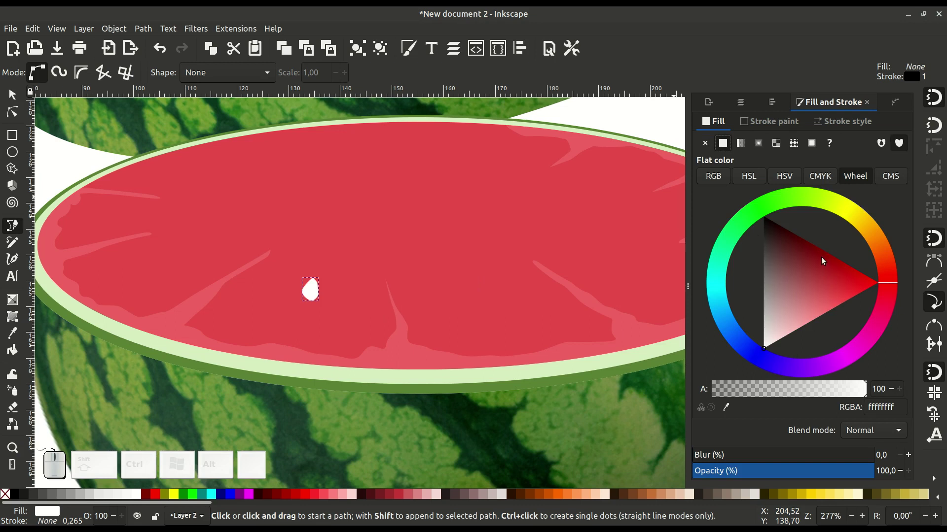
left_click(786, 239)
left_click_drag(787, 238, 787, 236)
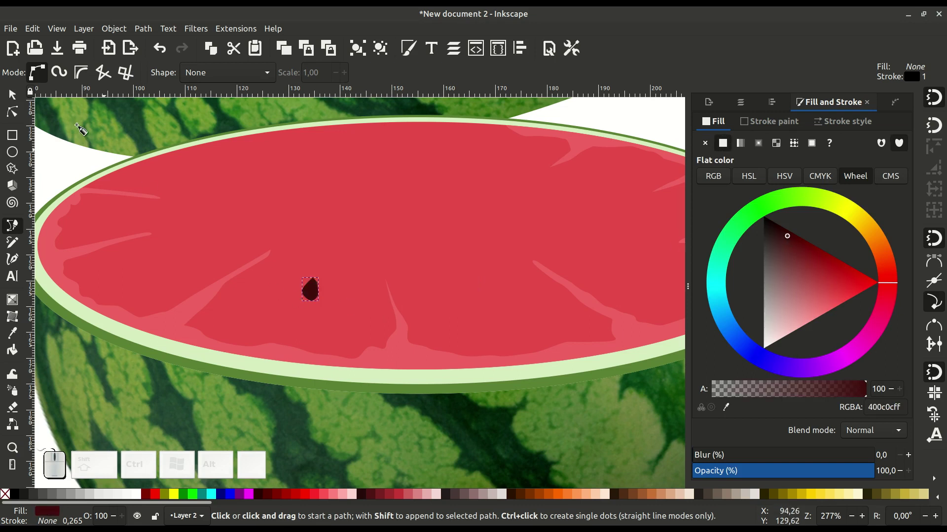
Reshape and reposition the seed, then duplicate it and place the copy to its right, just left of the front centre spike.
left_click(14, 99)
left_click_drag(309, 306, 347, 280)
right_click(290, 291)
left_click(327, 281)
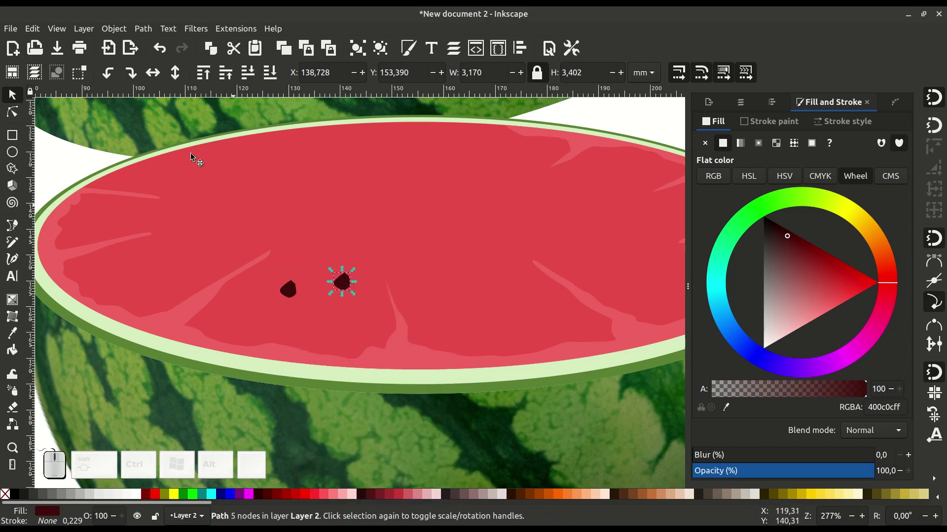
left_click_drag(343, 284, 351, 285)
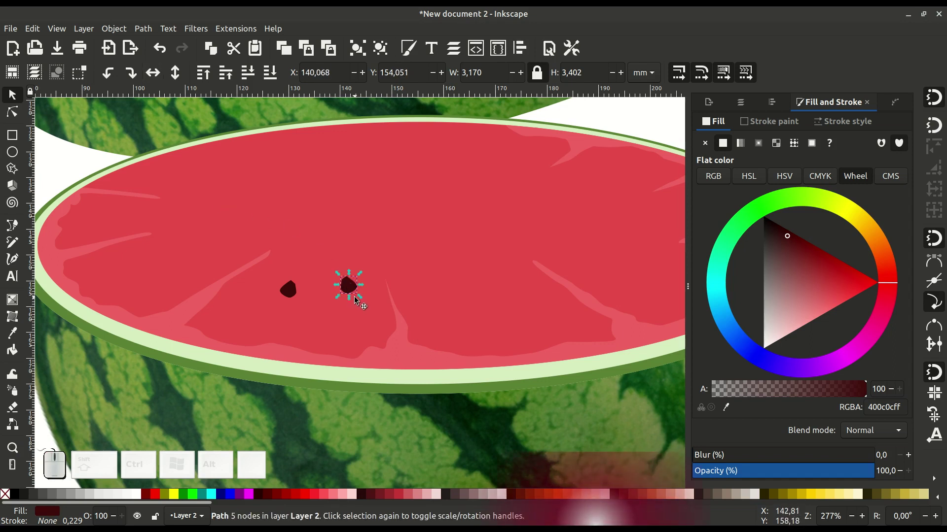
Duplicate the second seed and place the copy to the right of the front centre spike.
right_click(347, 286)
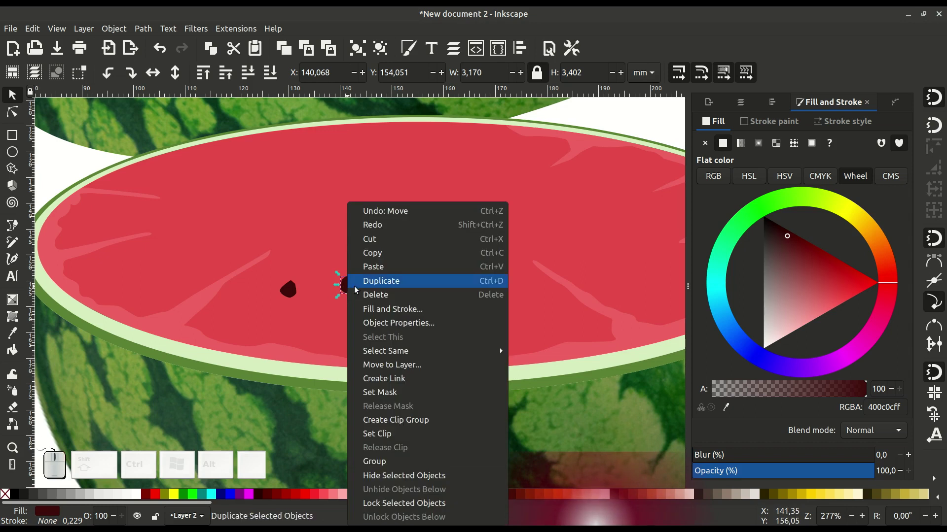
left_click(379, 279)
left_click_drag(354, 285, 454, 291)
Spread duplicated flattened seeds toward both ends of the row and tilt the one just right of the front centre spike.
left_click(207, 265)
left_click(218, 265)
right_click(217, 261)
left_click(234, 277)
right_click(525, 295)
left_click(551, 282)
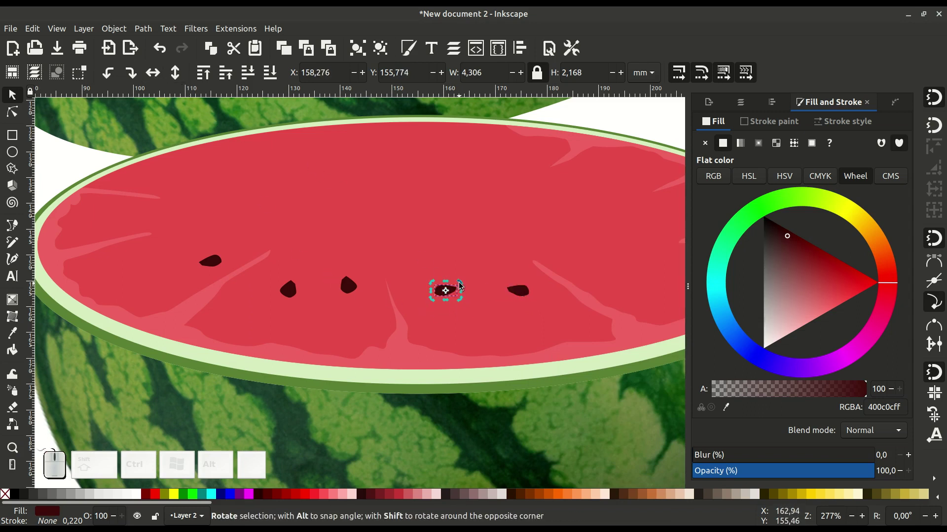
left_click_drag(459, 285, 445, 295)
Duplicate the seed left of the front centre spike, place the copy above that spike's right side and shrink it to about 2.6 × 2.7 mm.
left_click(348, 286)
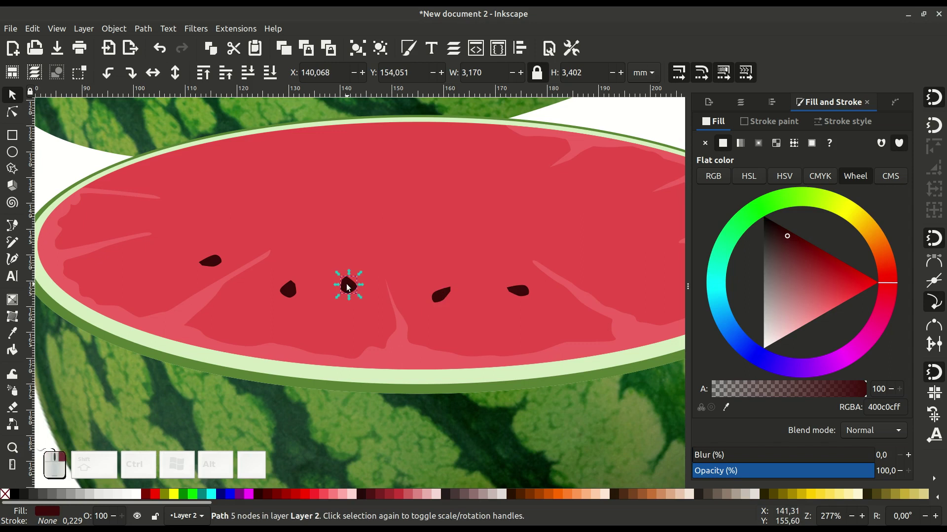
right_click(348, 287)
left_click(368, 282)
mouse_move(354, 283)
left_mouse_down()
mouse_move(416, 270)
mouse_move(452, 301)
mouse_move(411, 279)
mouse_move(425, 272)
left_mouse_up()
left_click(412, 274)
Duplicate the first teardrop seed and place the copy at the row's left end, resized to about 2.8 × 2.3 mm.
left_click(288, 290)
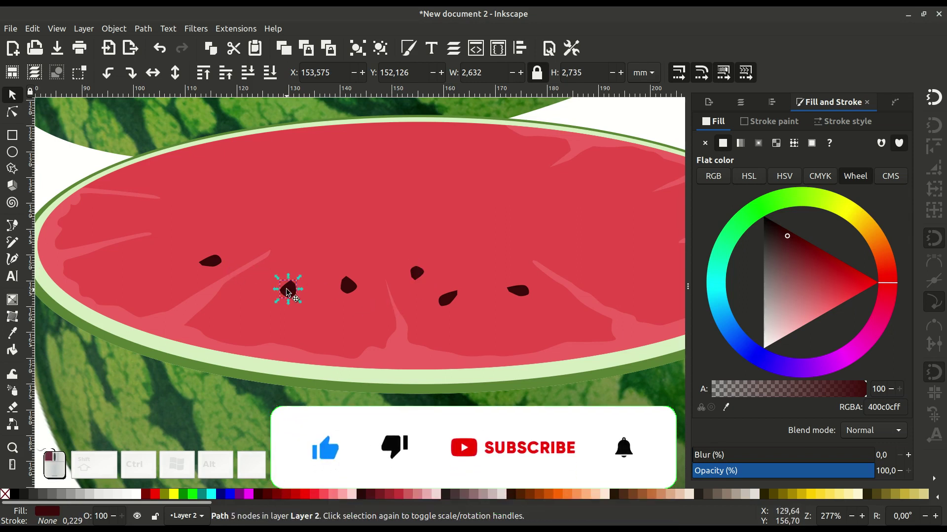
right_click(287, 290)
left_click(314, 281)
left_click_drag(291, 289, 181, 261)
left_click(175, 260)
left_click_drag(172, 266, 151, 272)
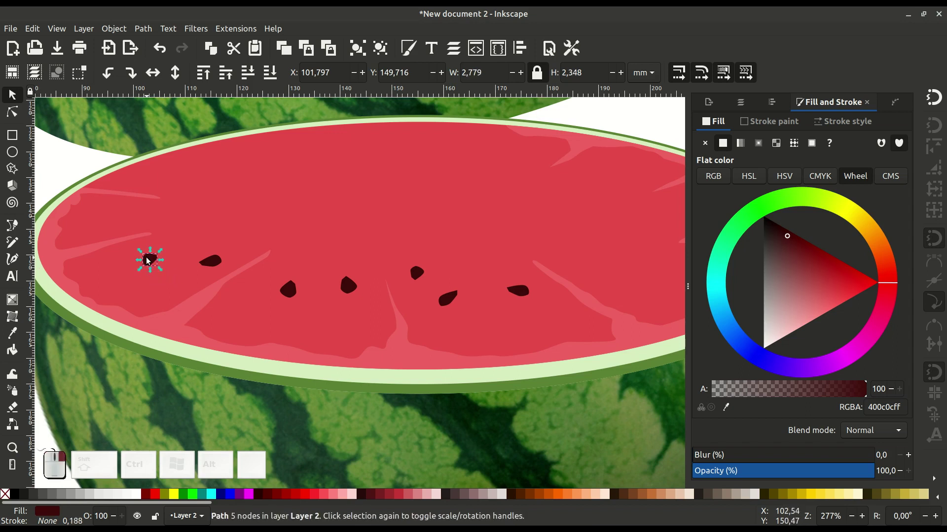
Duplicate the row's leftmost seed, place the copy to its upper right and shift the seed left of the front centre spike further left.
right_click(146, 257)
left_click(163, 281)
left_click_drag(153, 257, 180, 243)
left_click_drag(291, 292, 223, 289)
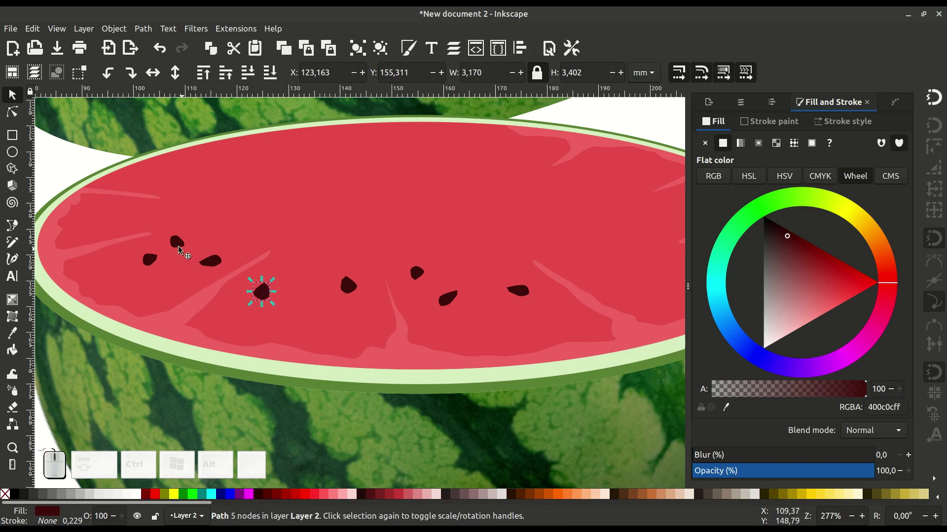
Copy the flattened left seed to the space above the two front seeds and lower and enlarge the seed beside the centre spike.
left_click(215, 265)
right_click(215, 265)
left_click(250, 279)
left_click_drag(215, 264, 364, 309)
Widen the tilted seed right of the front centre spike and set the small seed above it to about 2.6 mm wide.
left_click(446, 301)
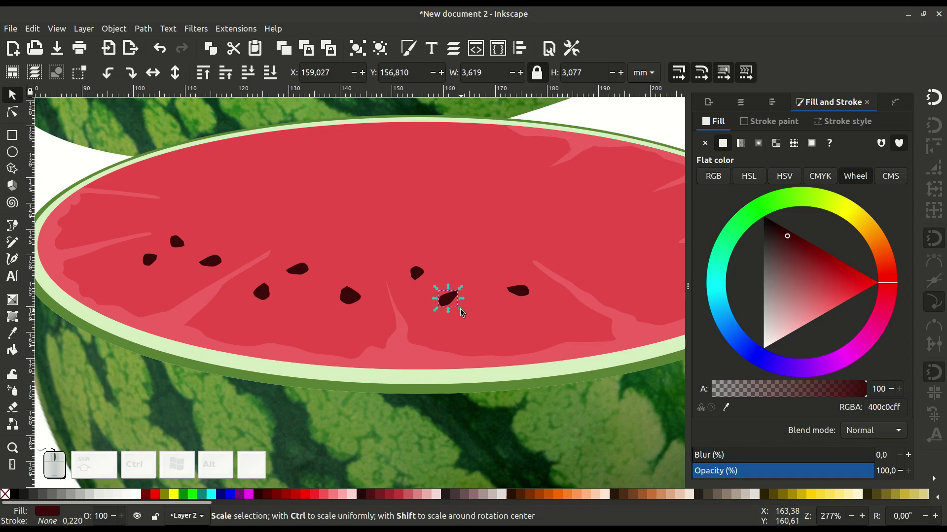
left_click_drag(463, 315, 467, 297)
left_click(416, 273)
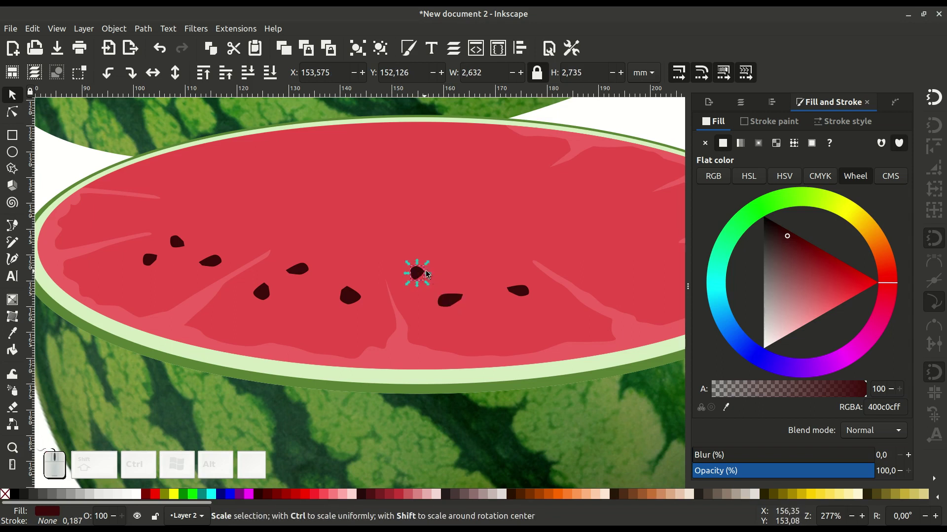
left_click_drag(428, 276, 433, 276)
Duplicate the small seed beside the centre spike's tip and place the copy further right, just above the row's last seed.
scroll(477, 299, "right", 3)
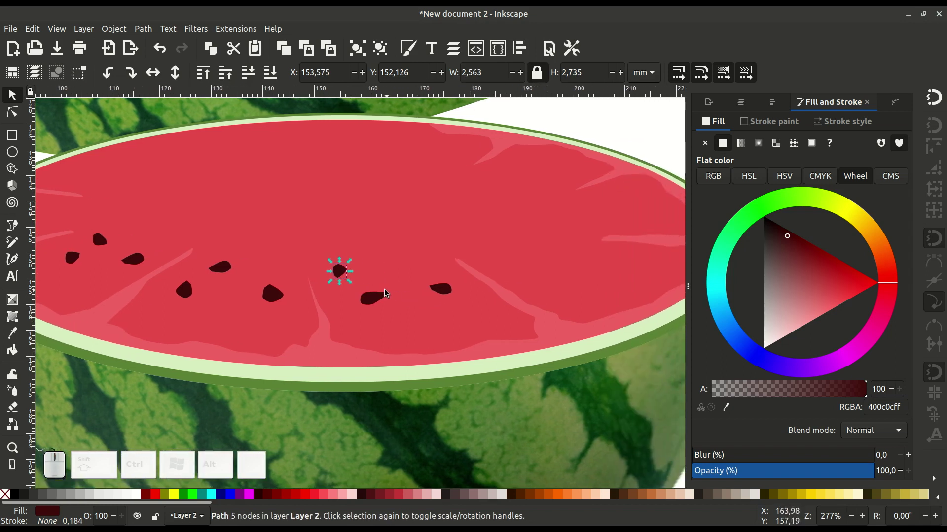
right_click(340, 273)
left_click(358, 278)
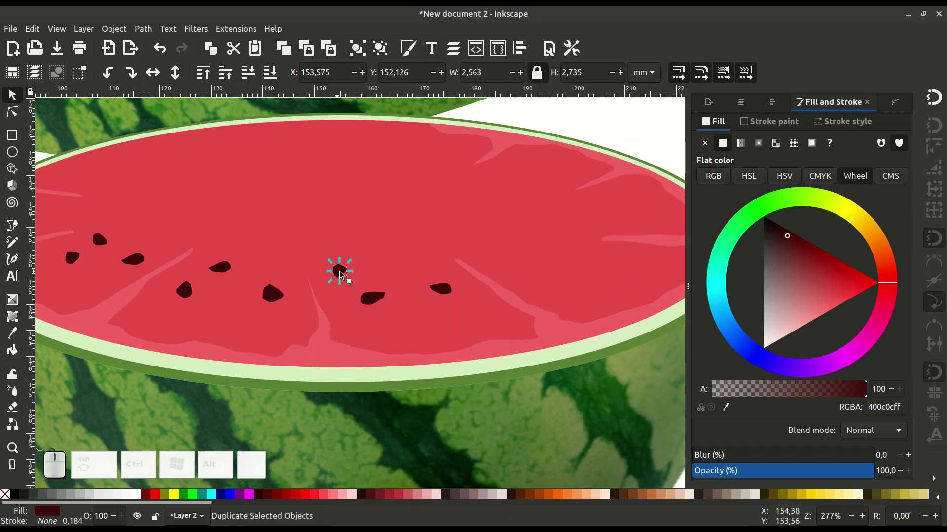
left_click(419, 270)
left_click_drag(420, 267, 430, 267)
key("ctrl+z")
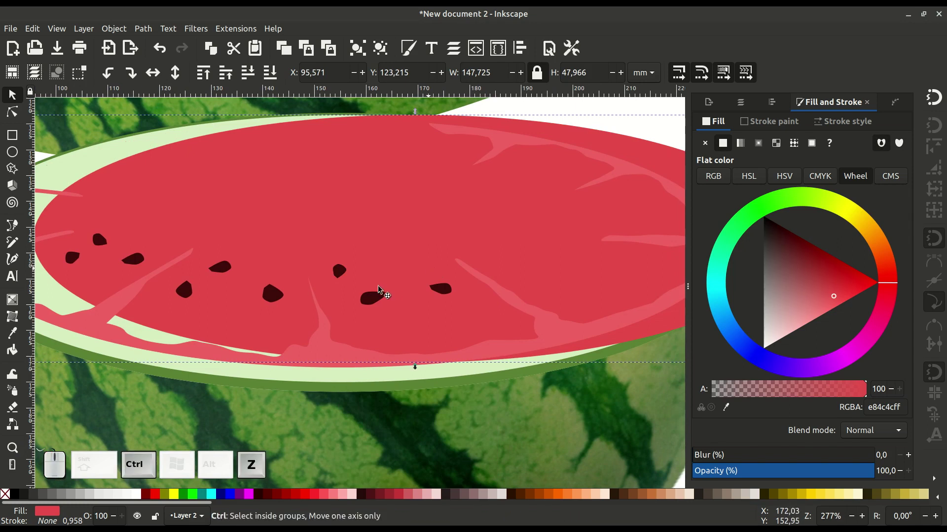
left_click(341, 271)
left_click_drag(353, 276, 408, 276)
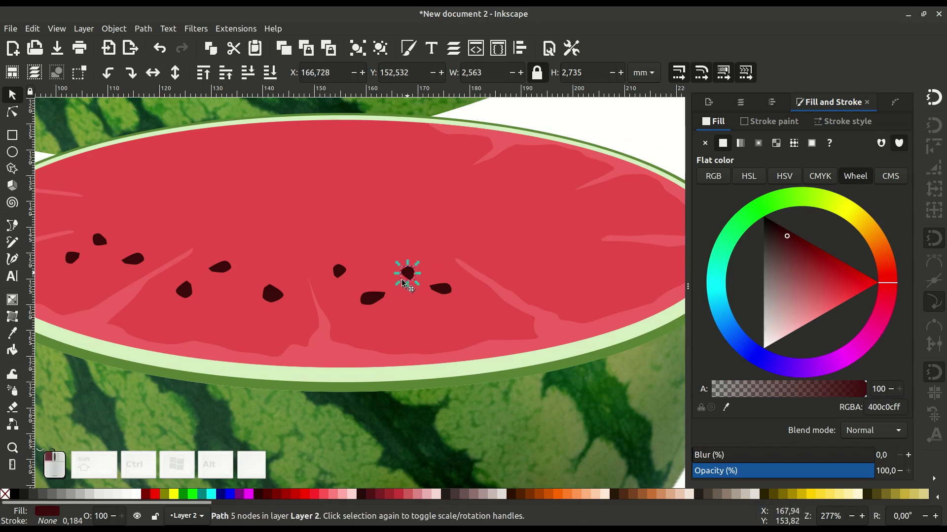
Duplicate the row's rightmost seed twice and place the copies around the front-right spike, flattening the upper one to about 4.3 × 1.5 mm.
right_click(443, 289)
left_click(476, 277)
left_click_drag(440, 288, 538, 259)
left_click(528, 281)
right_click(529, 283)
left_click(556, 285)
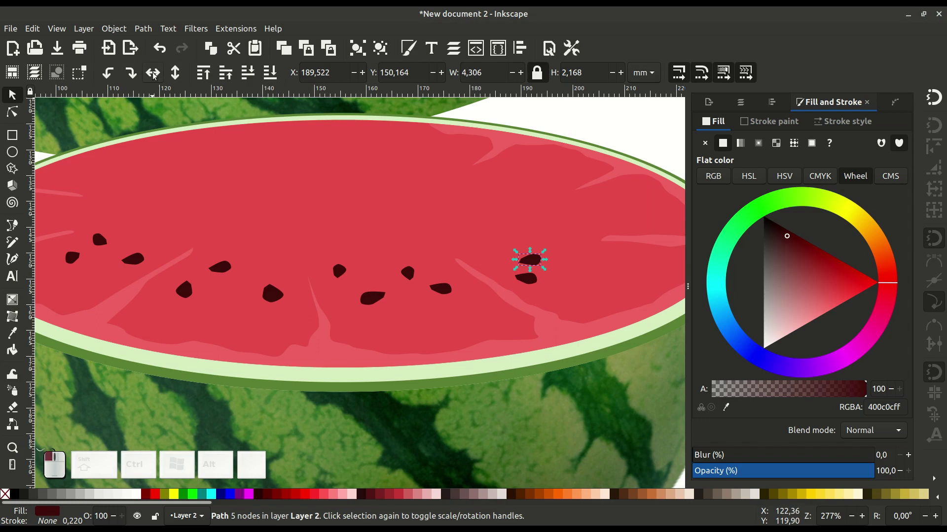
left_click_drag(528, 260, 503, 268)
Add two more copies of the flattened seed further back on the right side, tilting and shrinking the rear one to about 3.3 × 1.4 mm.
right_click(498, 258)
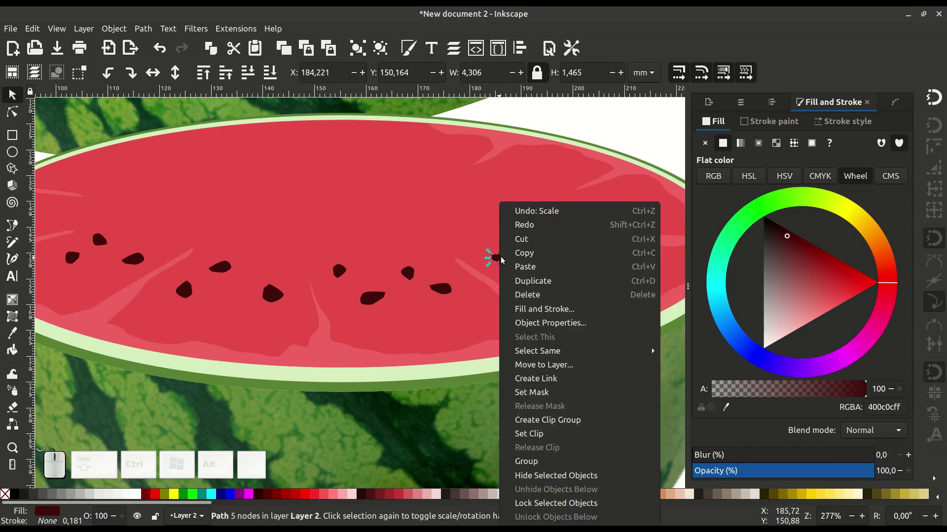
left_click(510, 280)
left_click_drag(511, 254, 542, 202)
right_click(539, 232)
left_click(558, 276)
left_click(540, 236)
left_click(530, 199)
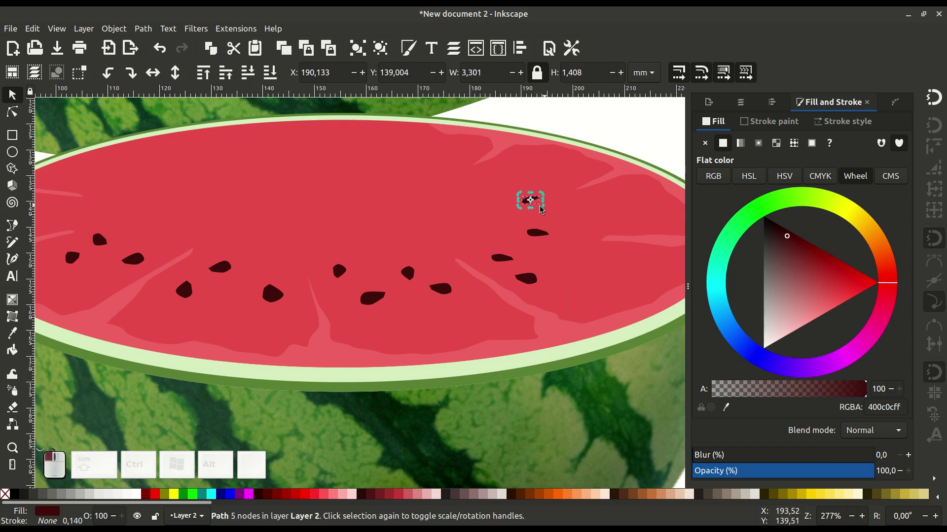
Place two flattened seed copies toward the far right, the front one about 5.3 × 1.5 mm and the rear one about 4.4 × 1.2 mm.
right_click(500, 263)
left_click(523, 279)
left_click_drag(505, 256, 597, 261)
left_click(177, 74)
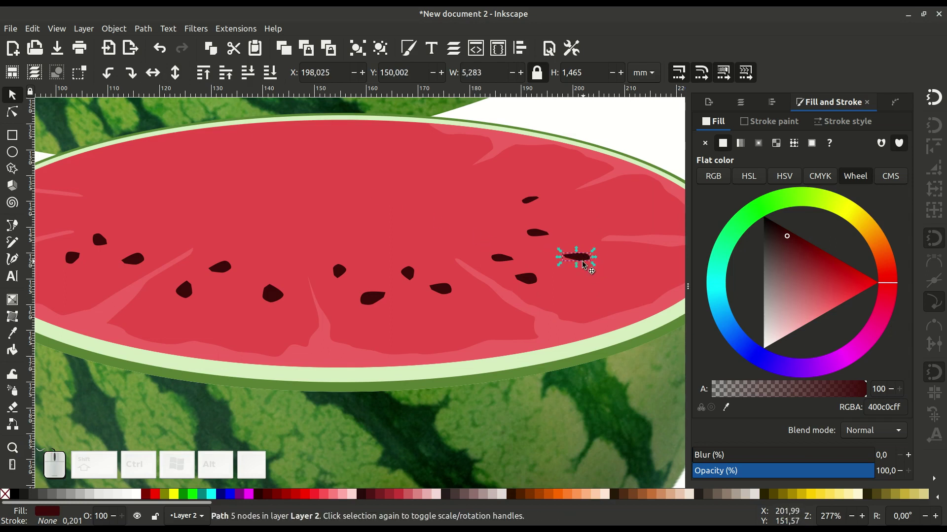
right_click(583, 257)
left_click(611, 281)
left_click_drag(581, 257, 597, 215)
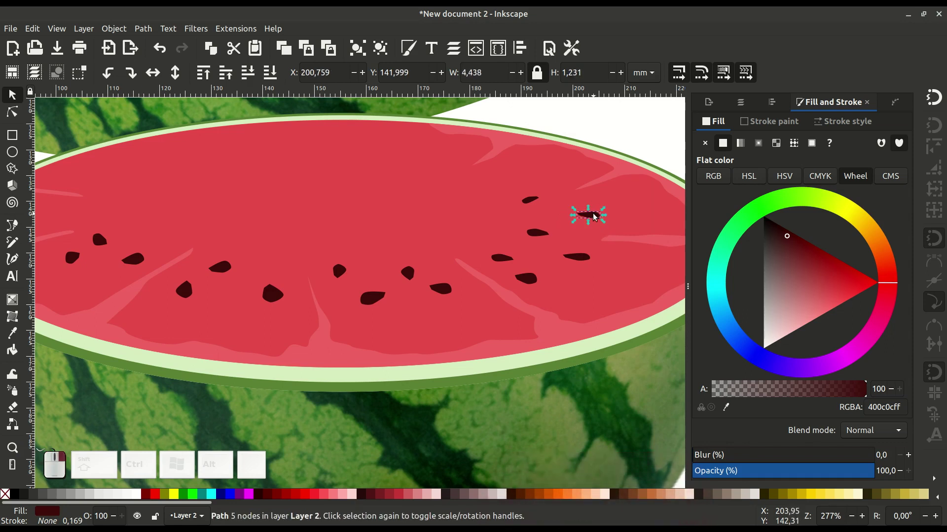
Add two thin seed copies at the back of the right-hand group, the left one about 3.3 × 0.9 mm.
right_click(595, 214)
left_click(611, 281)
left_click_drag(590, 215, 499, 191)
right_click(499, 190)
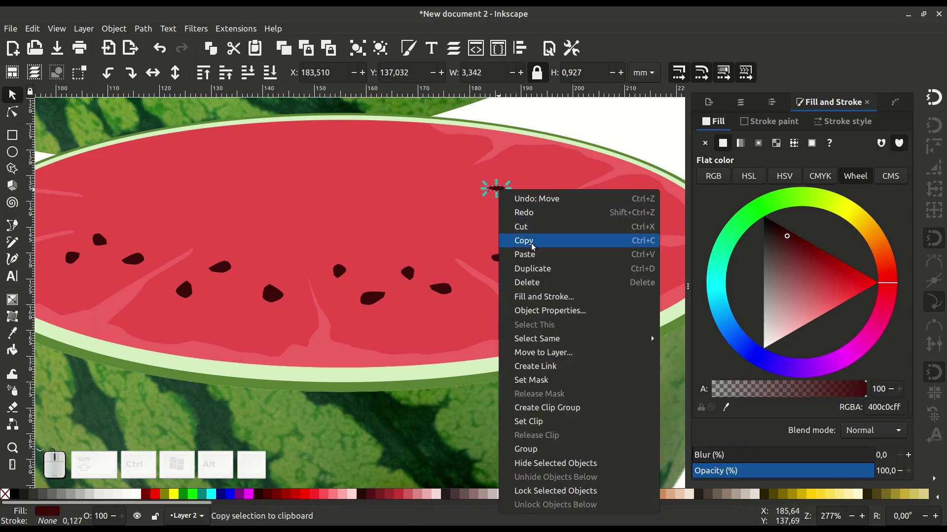
left_click(535, 269)
left_click_drag(496, 188, 533, 210)
Adjust the front seeds right of the centre spike, repositioning the two outer ones and resizing the tilted one to about 4.9 × 2.6 mm.
left_click_drag(446, 289, 459, 291)
left_click_drag(404, 274, 374, 300)
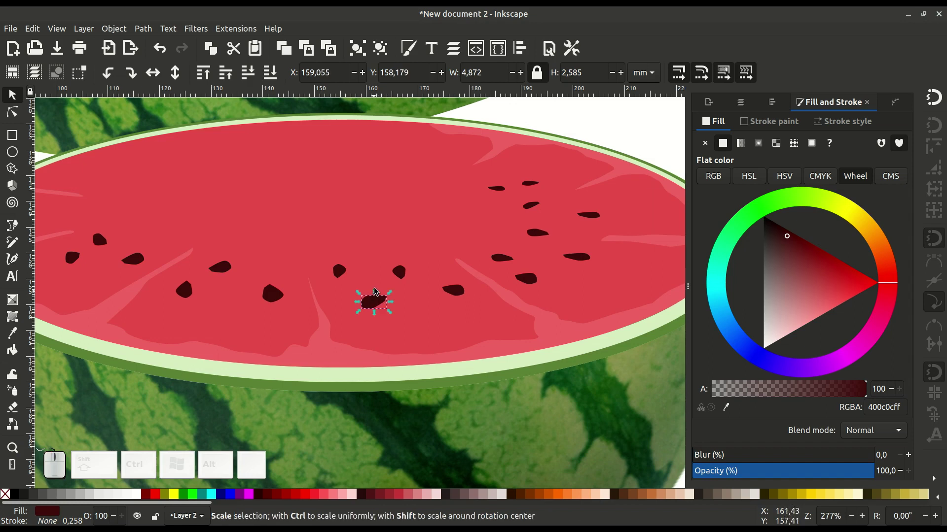
Duplicate the small tilted seed from the right-hand group and place the copy at the right of the front row.
left_click(529, 205)
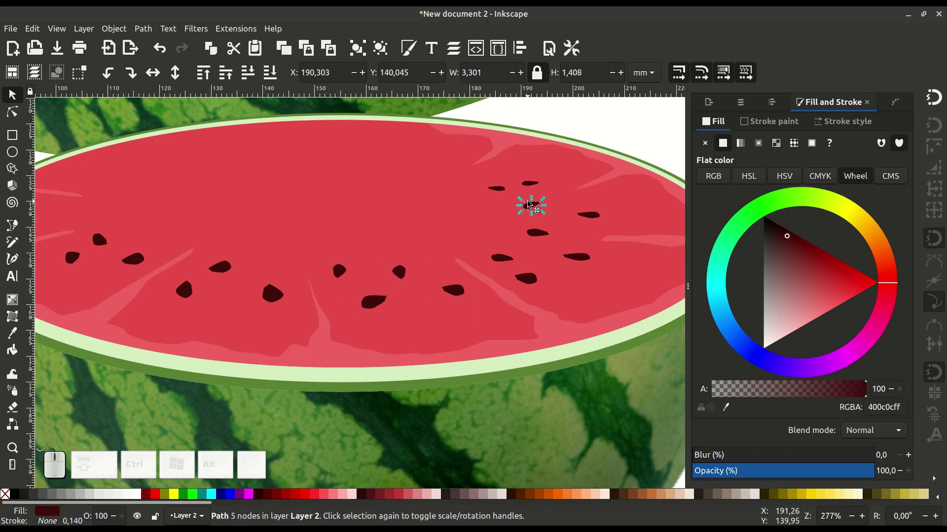
right_click(527, 200)
left_click(560, 277)
left_click_drag(532, 209, 471, 291)
left_click(434, 309)
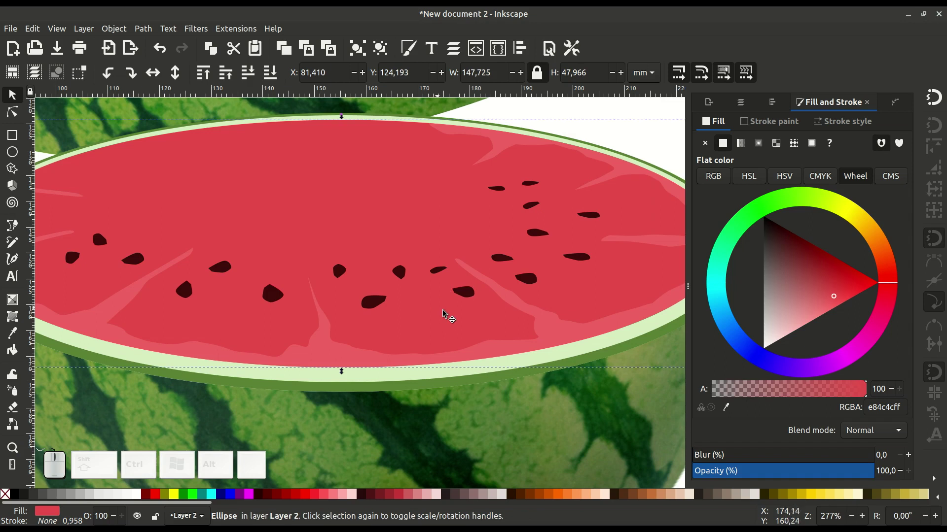
Place another copy of the small tilted seed left of the centre spike and shift the large seed below it slightly right.
key("minus")
key("minus")
middle_click(232, 278)
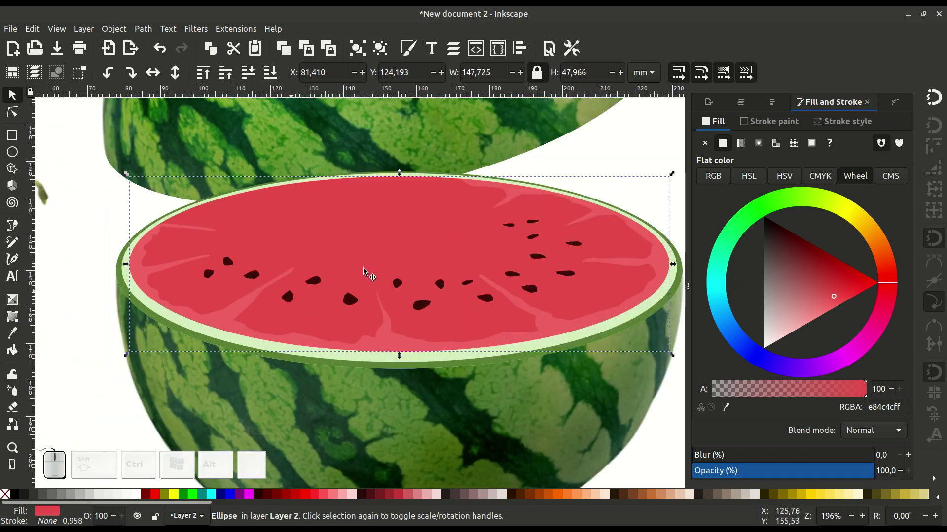
middle_click(427, 253)
left_click_drag(421, 275, 529, 263)
left_click_drag(638, 227, 544, 231)
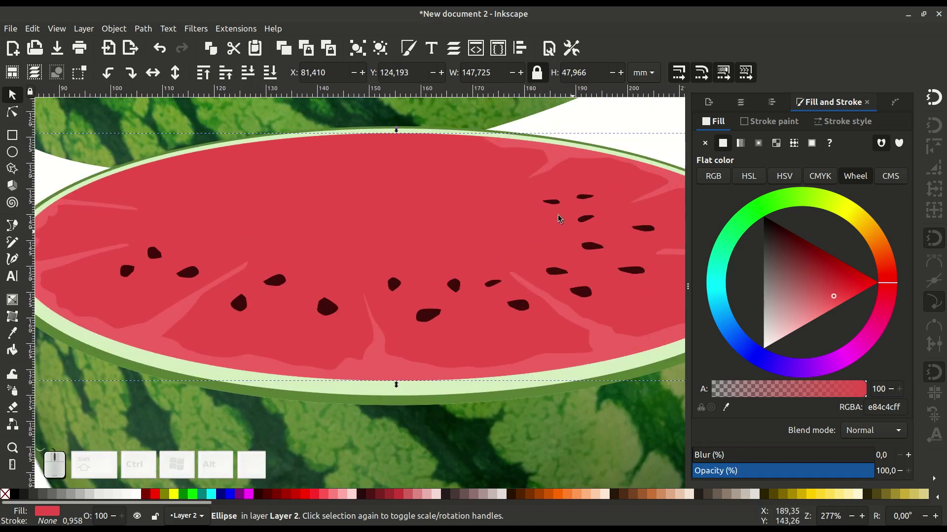
left_click(584, 220)
right_click(585, 221)
left_click(609, 280)
left_click_drag(586, 218, 336, 314)
left_click(329, 307)
Lower the flattened seed between the two large left seeds and place another small tilted seed copy above it.
left_click_drag(277, 286, 257, 277)
left_click(315, 283)
right_click(315, 282)
left_click(328, 285)
left_click(292, 320)
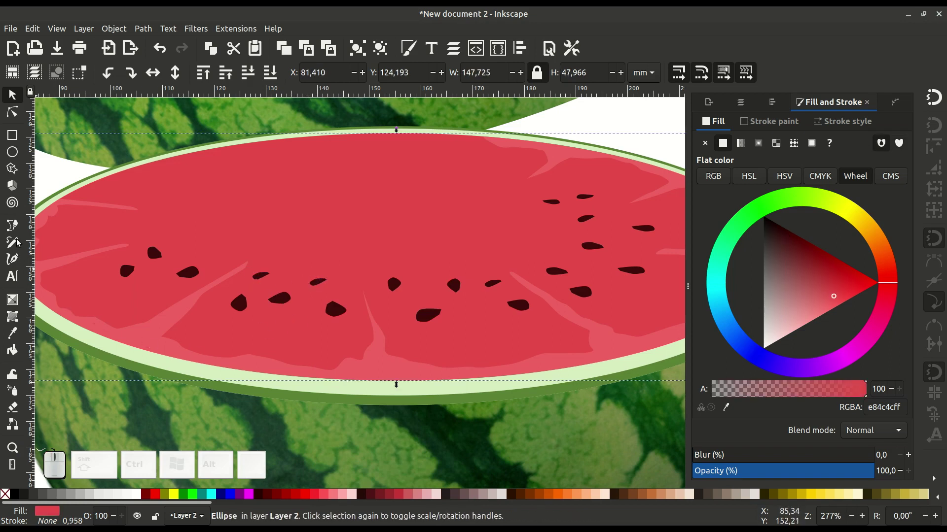
Draw a closed wavy outline with a pointed upper tip around the two leftmost seeds using the Pen tool.
key("b")
scroll(105, 275, "up", 1, "ctrl")
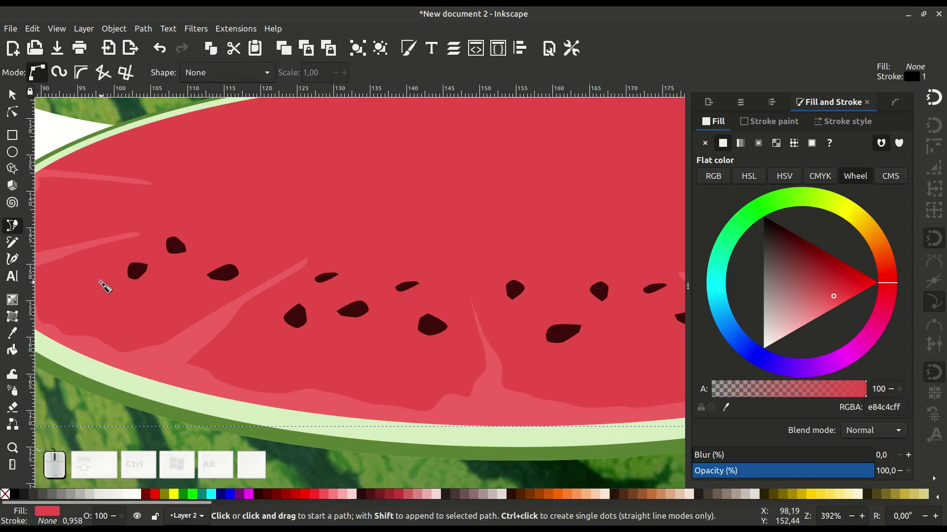
left_click(101, 283)
left_click_drag(127, 257, 138, 254)
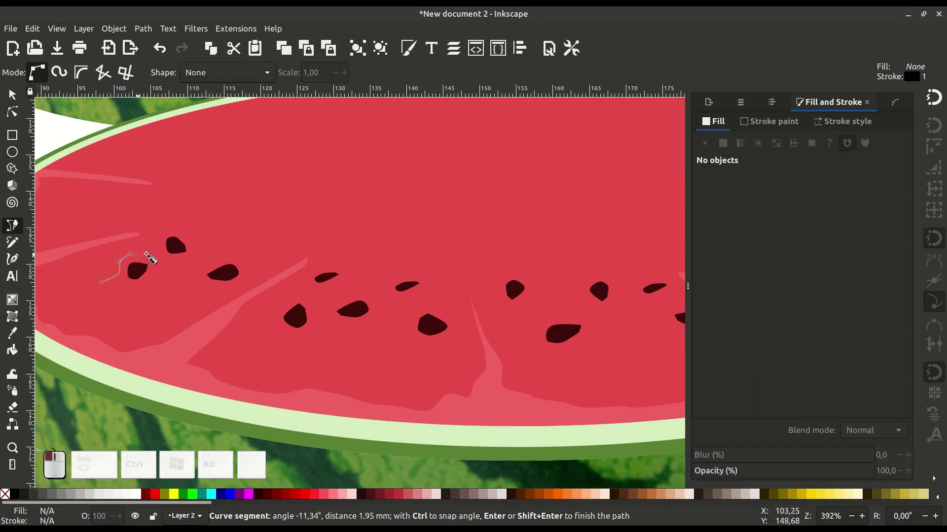
left_click(208, 226)
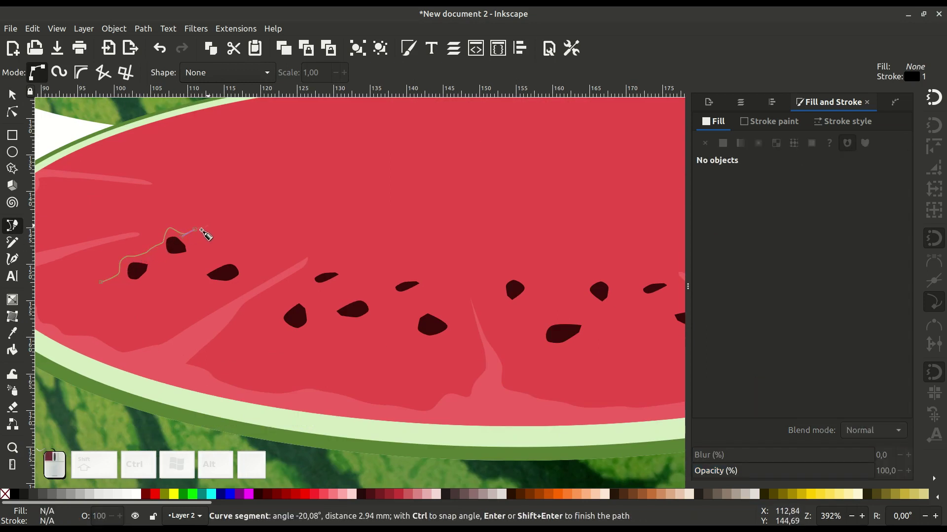
left_click_drag(194, 245, 193, 259)
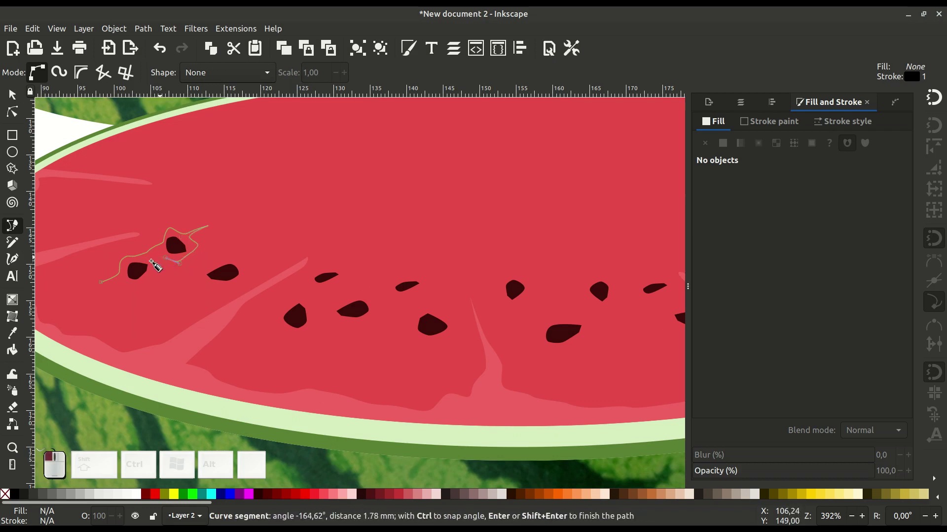
left_click(102, 282)
Draw a closed wavy outline with pointed ends around the third seed from the left.
left_click(177, 292)
left_click_drag(199, 273, 209, 267)
left_click(252, 249)
left_click_drag(267, 246, 242, 269)
left_click(291, 243)
left_click(273, 259)
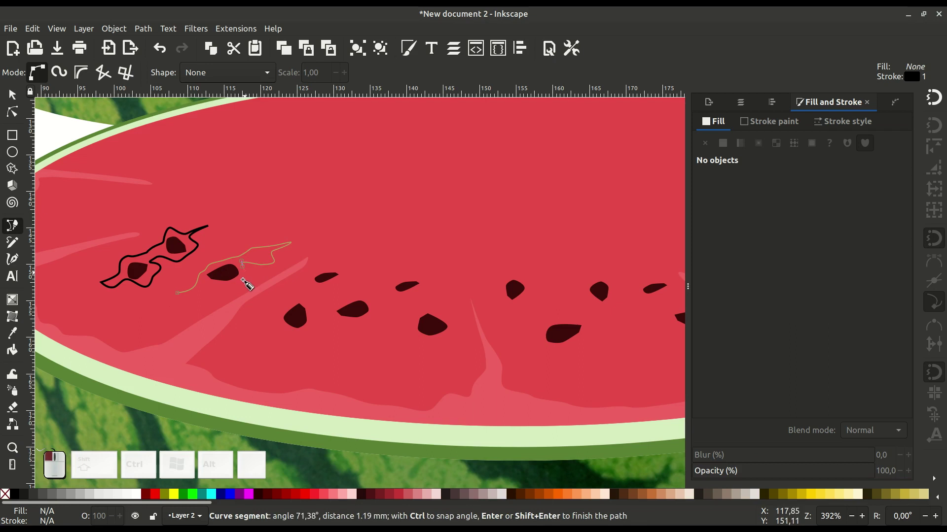
left_click(177, 293)
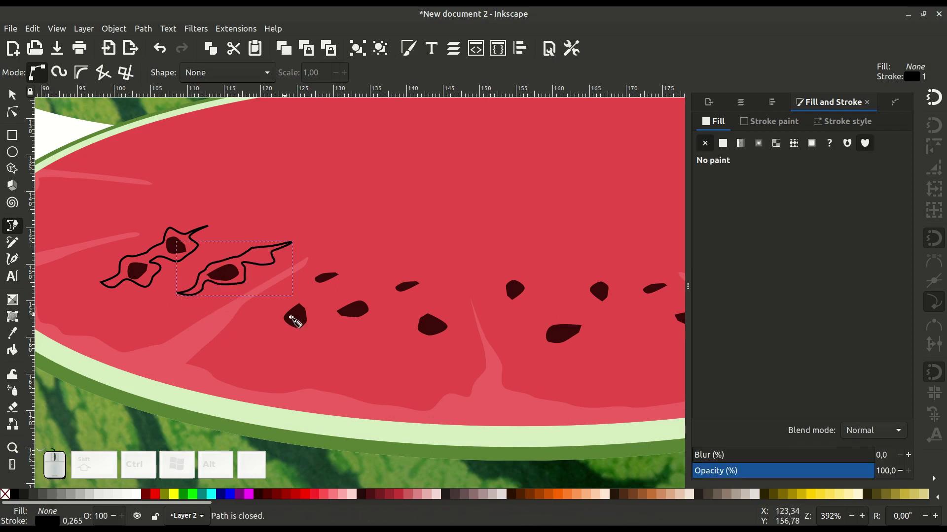
Draw one closed, branching outline around the cluster of three seeds right of the front-left spike.
left_click(263, 341)
left_click(281, 325)
left_click_drag(279, 311, 312, 298)
left_click(364, 244)
left_click(314, 288)
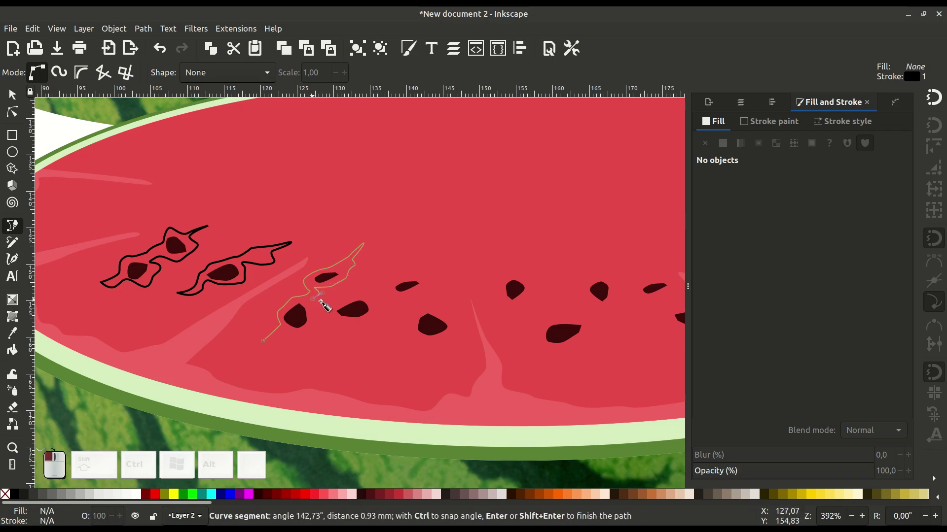
left_click_drag(377, 305, 362, 326)
mouse_move(310, 310)
left_mouse_down()
mouse_move(292, 333)
mouse_move(256, 345)
left_mouse_up()
scroll(283, 337, "up", 1)
left_click(255, 342)
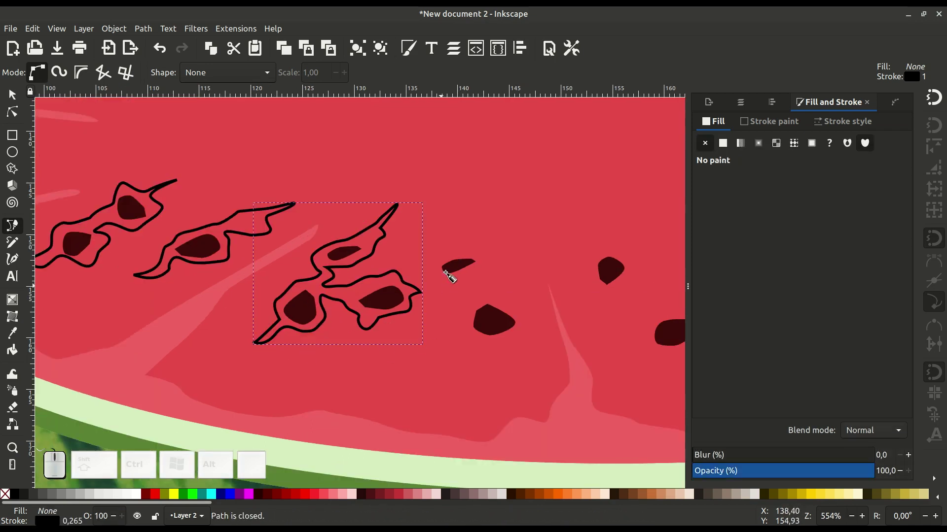
Draw a closed irregular outline with a downward tip around the two seeds just left of the front centre spike.
left_click(468, 247)
left_click_drag(428, 280, 475, 284)
left_click_drag(479, 292, 481, 299)
left_click_drag(462, 313, 465, 321)
left_click_drag(468, 331, 516, 334)
left_click_drag(527, 324, 528, 318)
left_click_drag(512, 311, 482, 281)
left_click(491, 293)
mouse_move(479, 277)
left_mouse_down()
mouse_move(497, 269)
mouse_move(482, 262)
left_mouse_up()
left_click(497, 269)
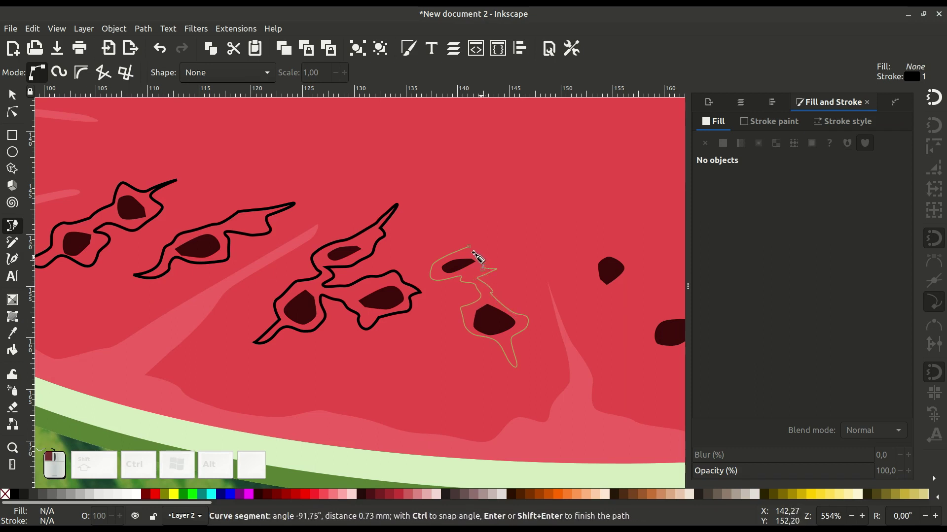
left_click(468, 248)
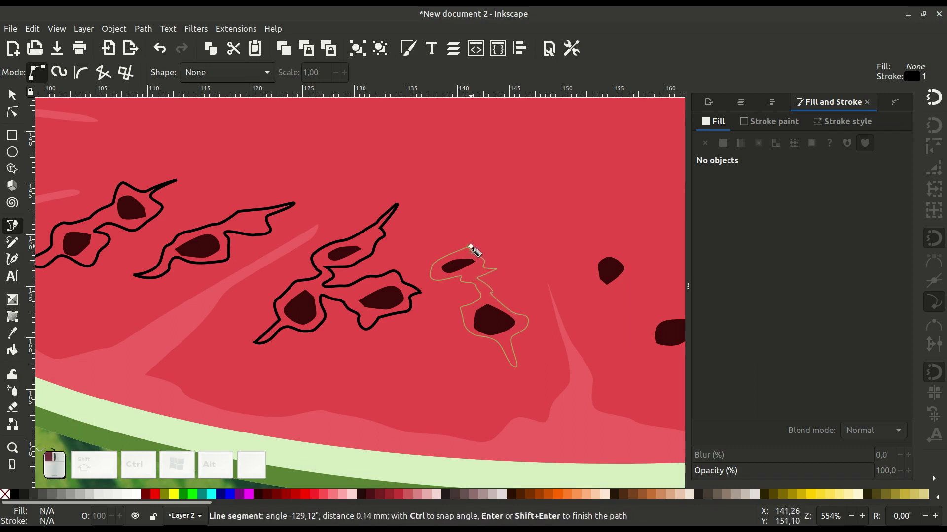
left_click(470, 248)
Draw a closed wavy outline around the two seeds just right of the front centre spike.
scroll(401, 286, "right", 8)
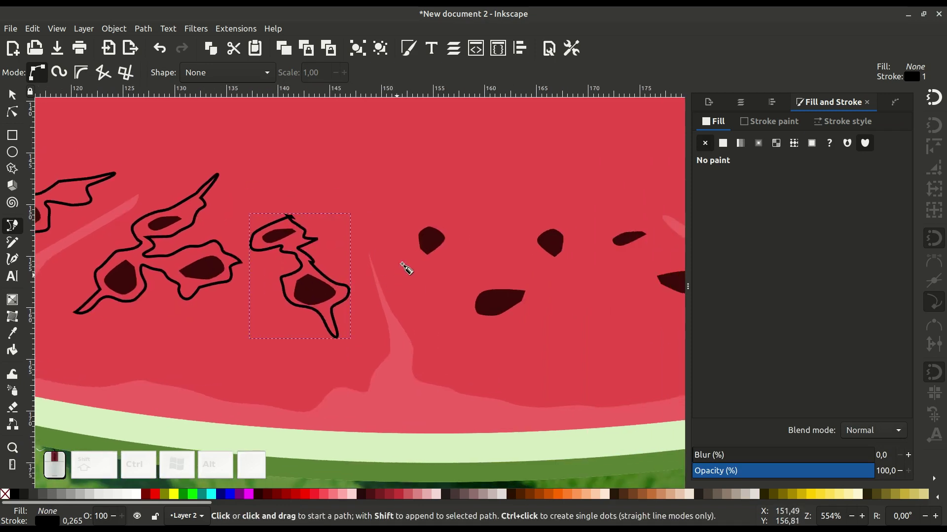
left_click(425, 218)
left_click_drag(409, 255, 462, 270)
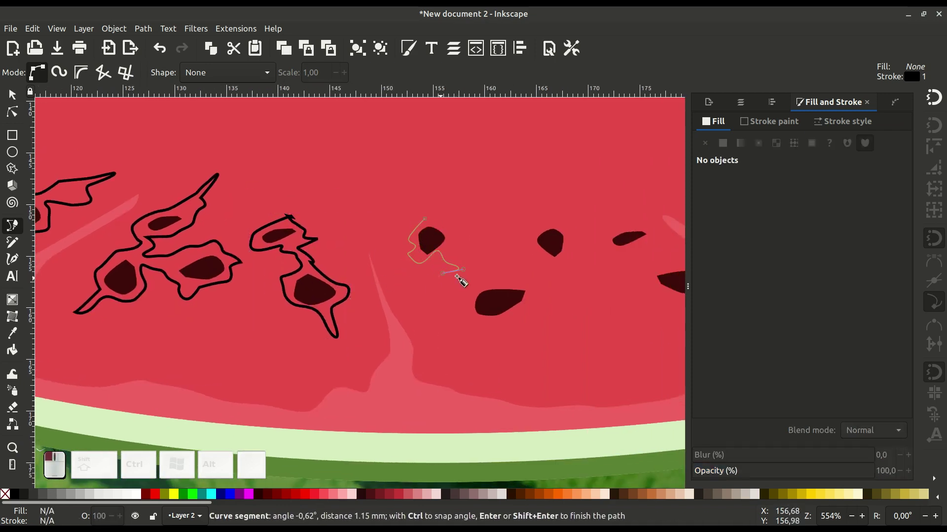
left_click_drag(474, 318, 476, 324)
left_click(538, 334)
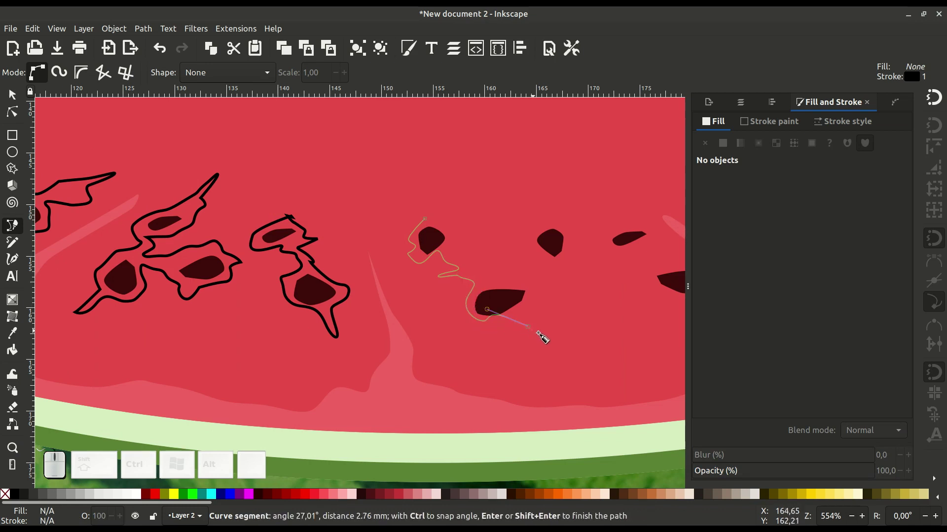
left_click_drag(533, 291, 488, 281)
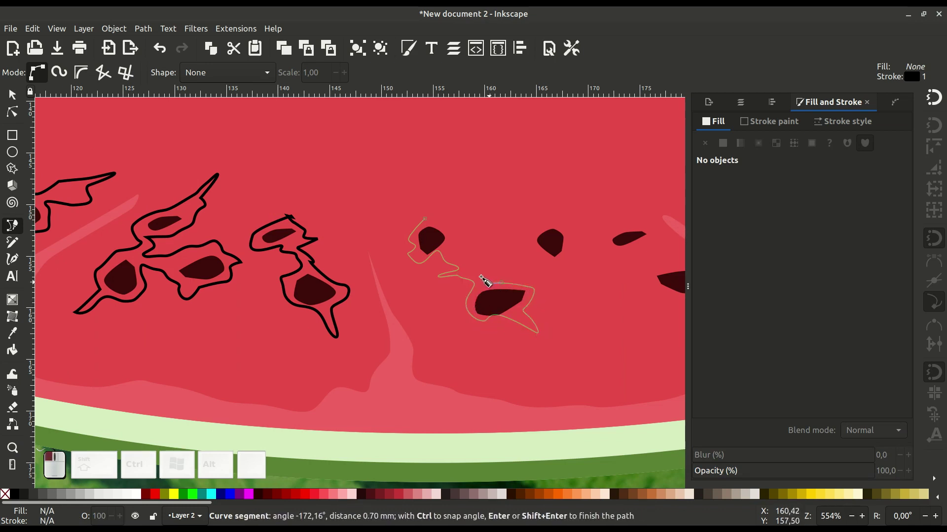
left_click_drag(463, 240, 445, 225)
left_click(425, 218)
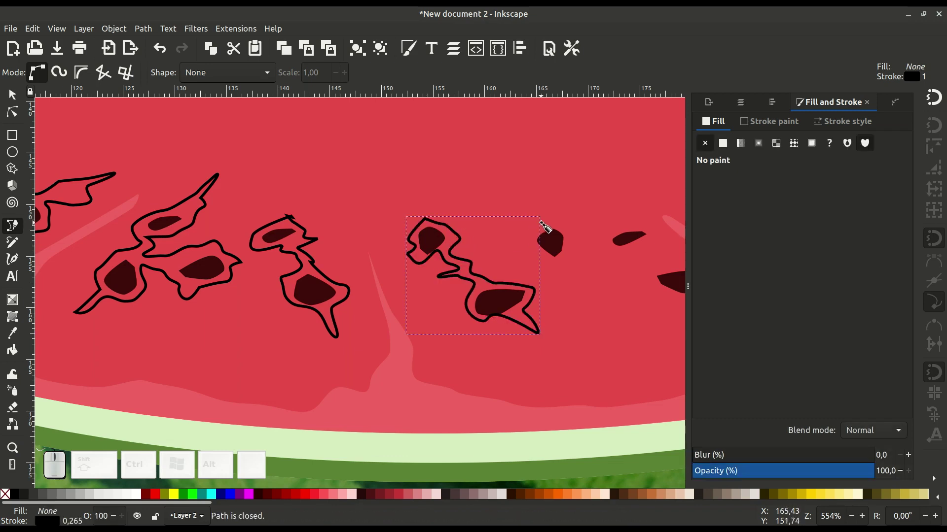
Draw a closed wavy outline with a long lower-right tail around the single seed right of the two-seed outline.
left_click(524, 221)
left_click_drag(551, 260, 422, 285)
left_click(583, 267)
left_click(384, 245)
left_click_drag(384, 247, 393, 234)
left_click(361, 221)
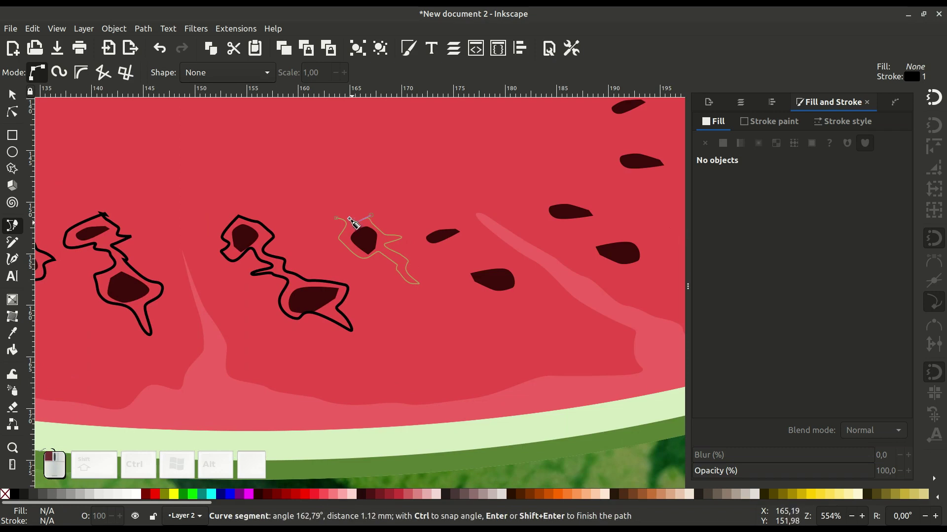
left_click(337, 218)
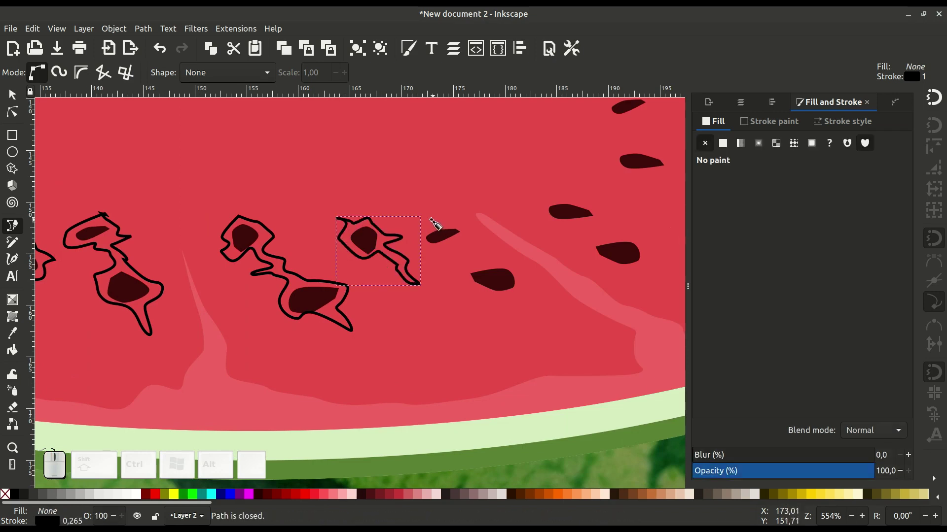
Draw a closed wavy outline around the two seeds just left of the front-right spike, tapering to a point at the lower right.
left_click(429, 220)
left_click_drag(449, 251, 461, 267)
left_click_drag(501, 297, 523, 284)
left_click(492, 263)
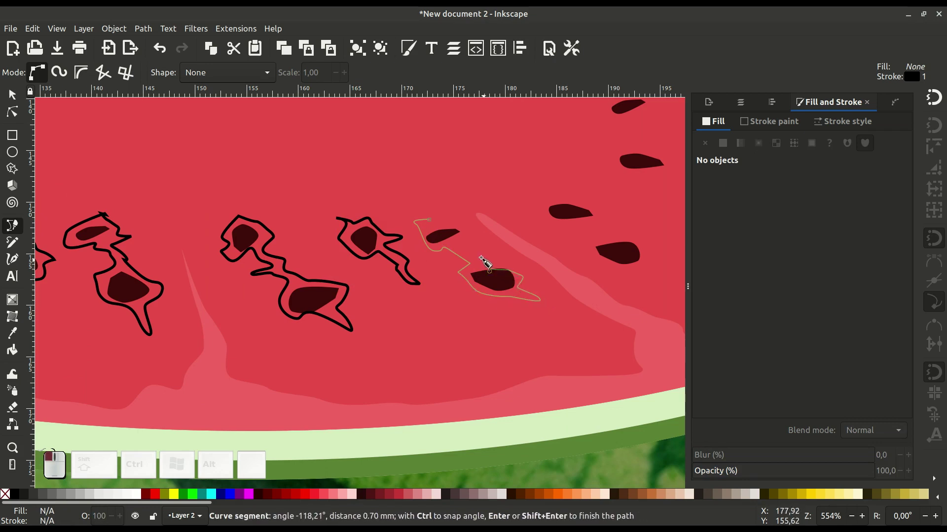
left_click(442, 226)
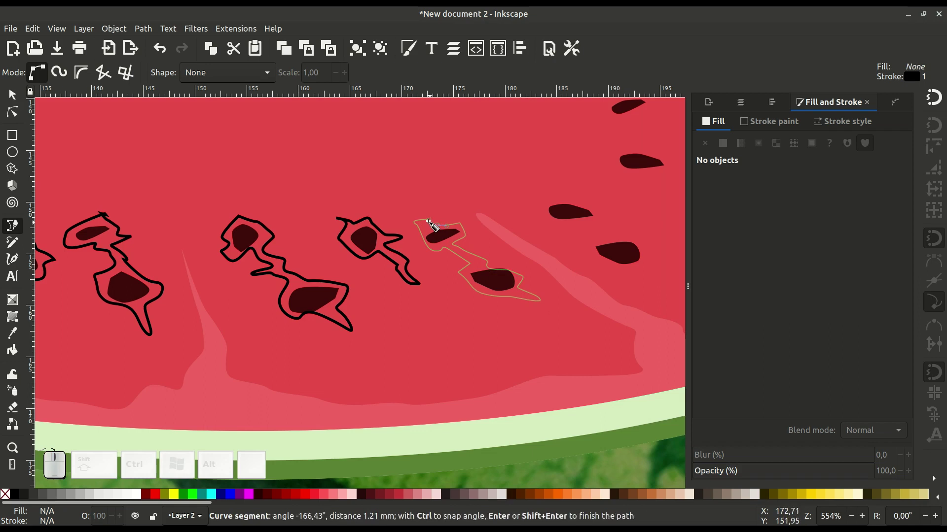
left_click(429, 220)
Draw one closed, branching outline around the three seeds just right of the front-right spike, with long pointed ends.
left_click_drag(521, 274, 327, 319)
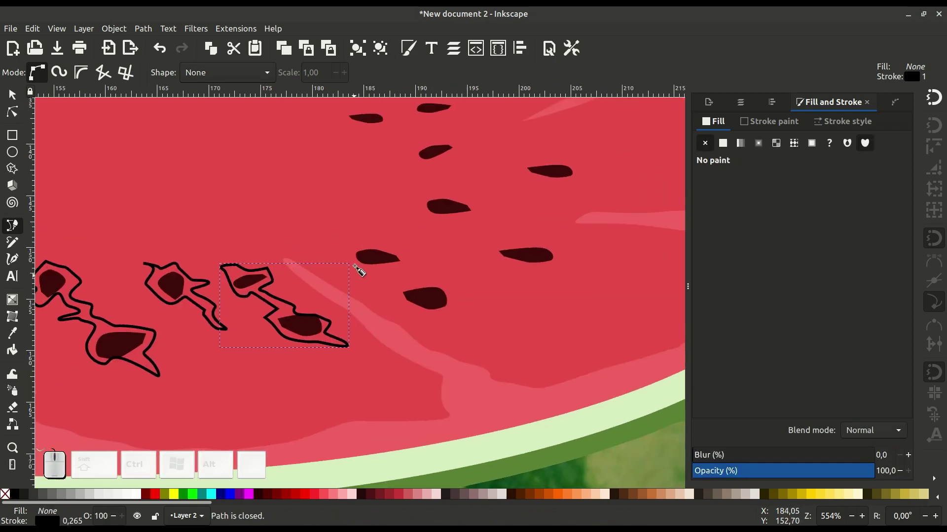
left_click(331, 243)
left_click_drag(348, 254, 349, 267)
left_click(394, 280)
left_click(463, 325)
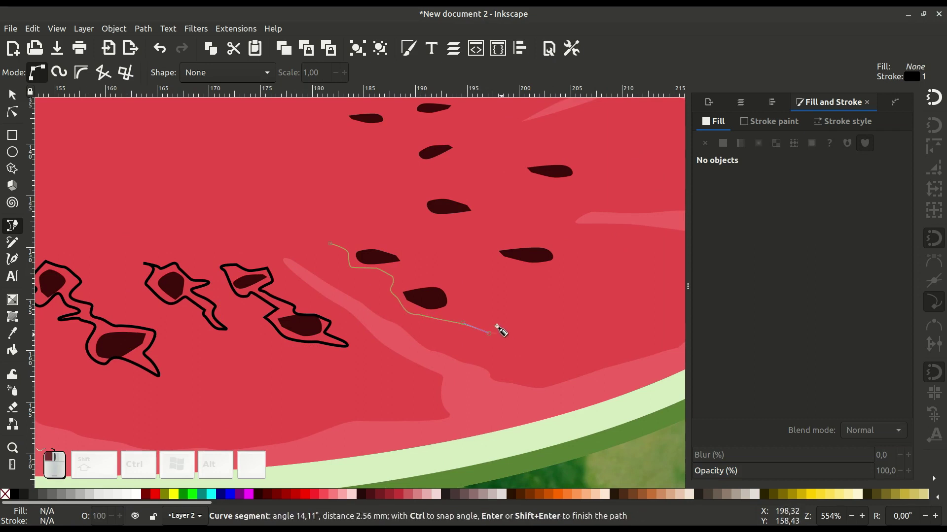
left_click(470, 320)
left_click(445, 283)
left_click(423, 281)
left_click(404, 282)
left_click(482, 259)
left_click_drag(500, 265, 565, 263)
left_click(535, 270)
mouse_move(571, 255)
left_mouse_down()
mouse_move(619, 247)
mouse_move(571, 245)
left_mouse_up()
left_click(480, 254)
left_click_drag(422, 249, 421, 243)
left_click(378, 244)
left_click(331, 244)
Draw a closed wavy outline around the two seeds above the branching three-seed outline on the right of the flesh.
key("minus")
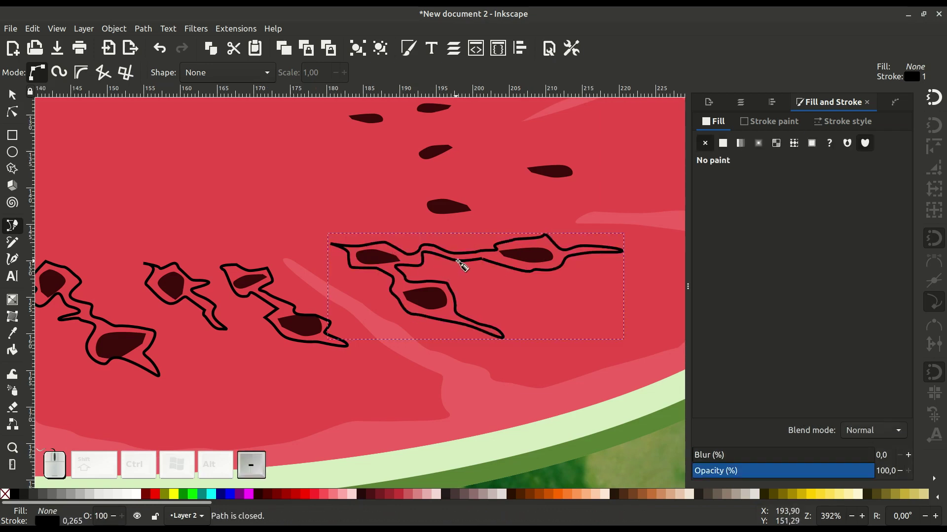
left_click_drag(449, 274, 363, 319)
key("plus")
left_click_drag(292, 272, 306, 272)
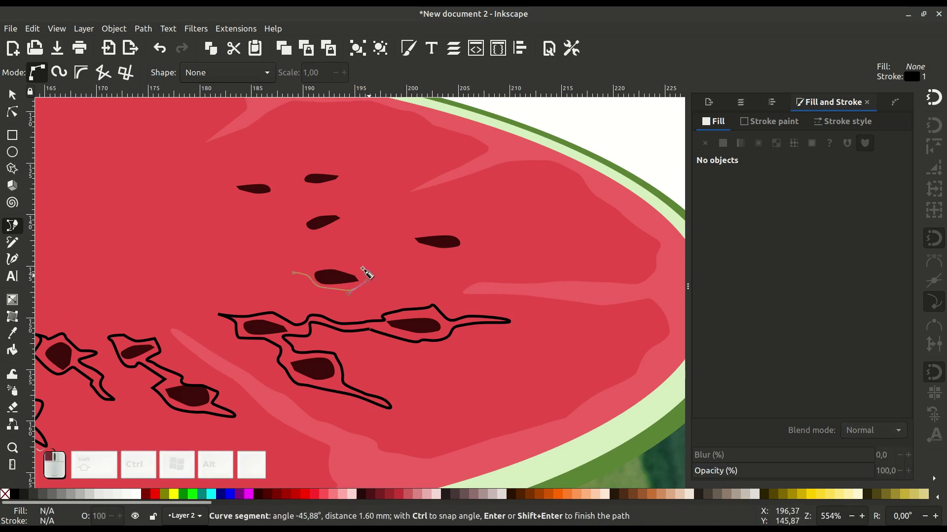
left_click_drag(423, 252, 425, 253)
left_click_drag(435, 259, 478, 244)
left_click_drag(466, 240, 407, 233)
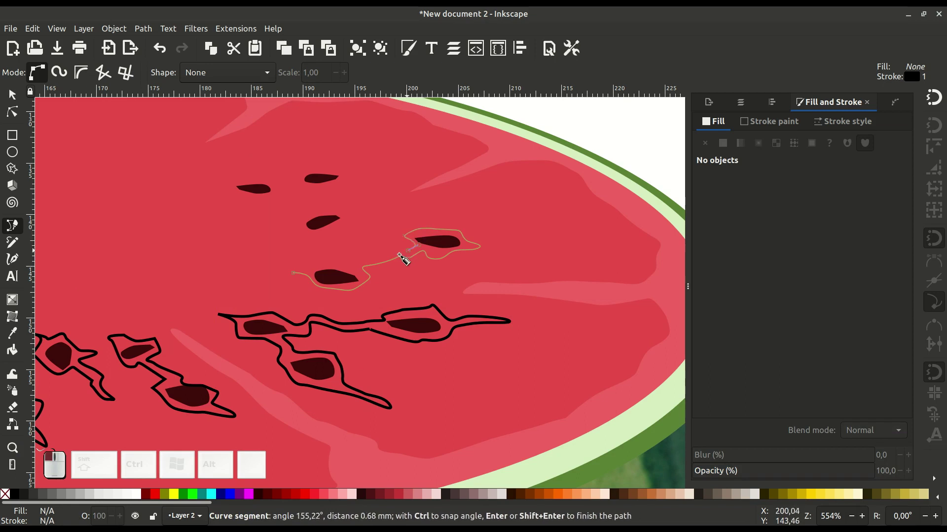
left_click(345, 250)
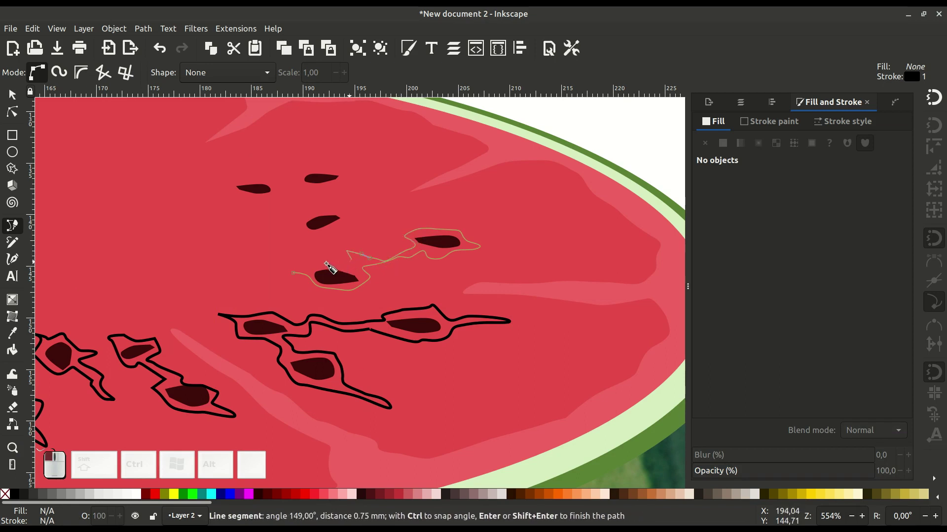
left_click(293, 272)
Draw one closed, branching outline with pointed ends around the three uppermost seeds on the right of the flesh.
left_click(219, 185)
left_click_drag(233, 183, 252, 178)
left_click_drag(260, 178, 301, 167)
left_click(296, 180)
left_click_drag(318, 166, 321, 187)
left_click(374, 156)
left_click_drag(320, 190, 321, 197)
mouse_move(346, 207)
left_mouse_down()
mouse_move(359, 215)
mouse_move(344, 219)
left_mouse_up()
left_click_drag(340, 227, 336, 230)
left_click_drag(316, 235, 297, 228)
left_click_drag(304, 215, 239, 196)
left_click(317, 209)
left_click(277, 203)
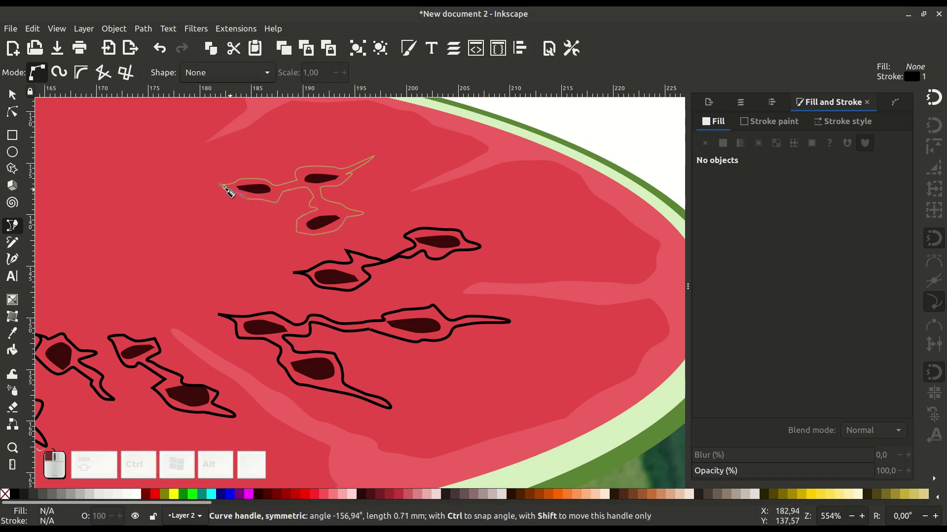
left_click(220, 185)
Select all ten wavy seed outlines together and remove their stroke.
left_click(13, 97)
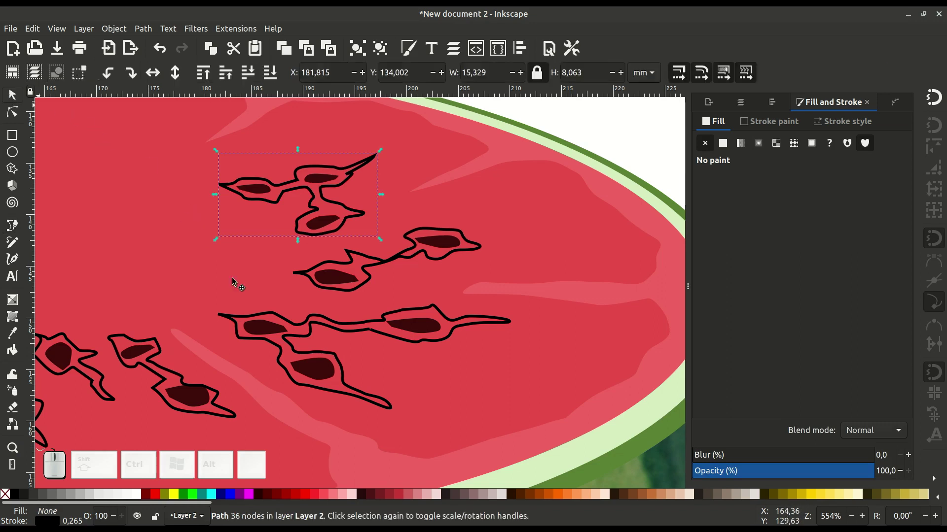
key("minus")
left_click_drag(445, 287, 501, 285)
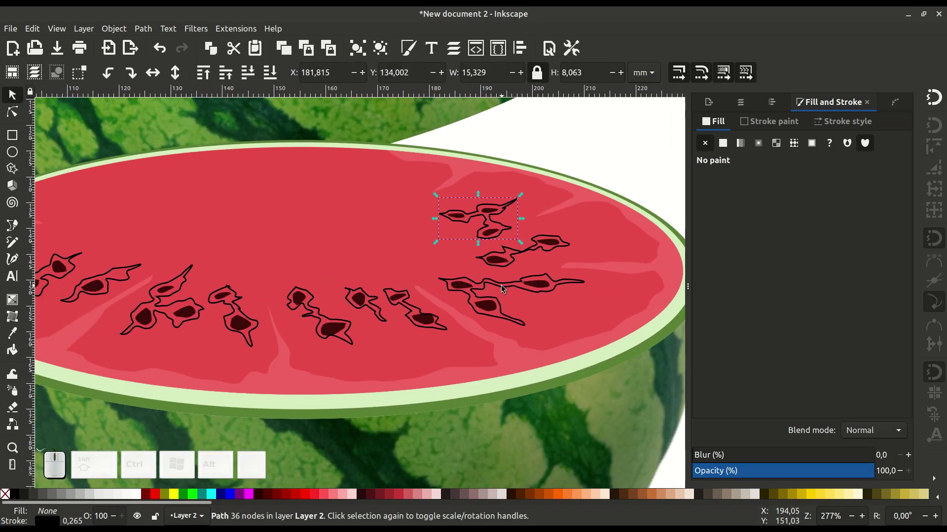
left_click(567, 246, "shift")
left_click(571, 286, "shift")
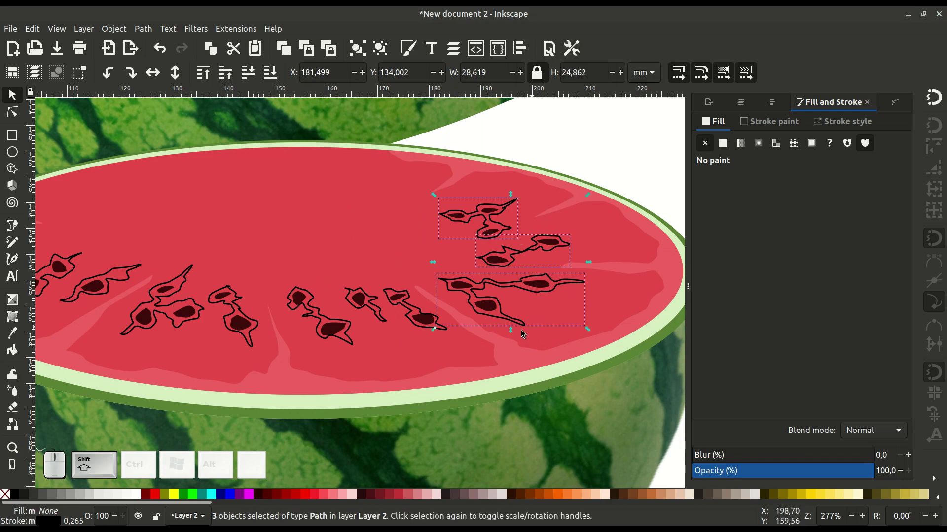
left_click(444, 326, "shift")
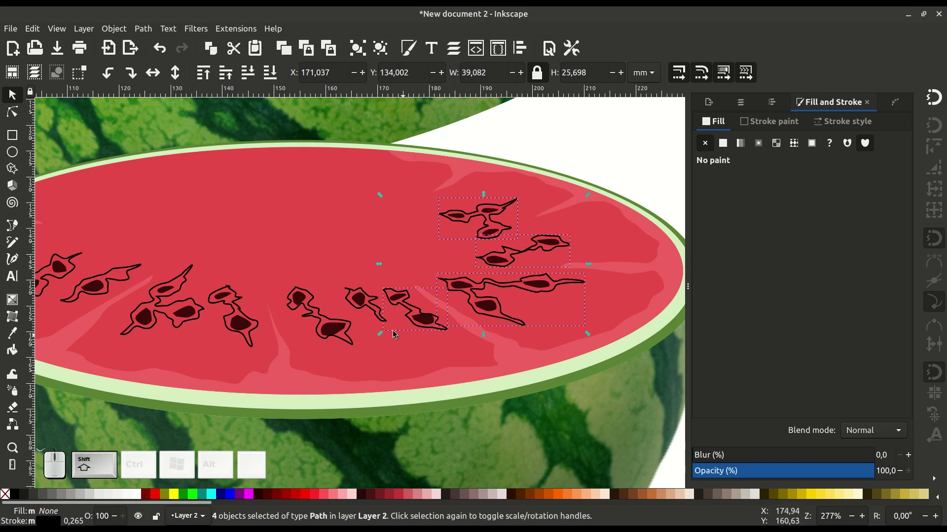
left_click(308, 293, "shift")
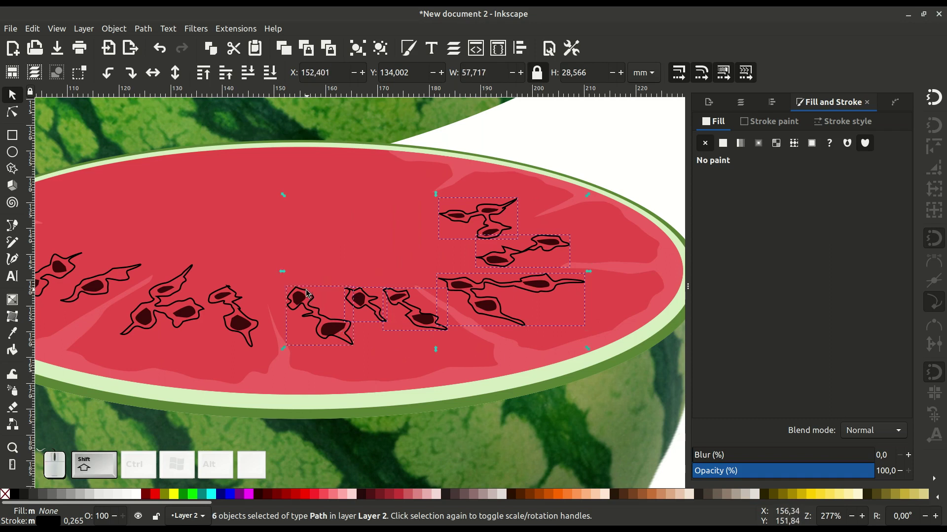
left_click(238, 299, "shift")
left_click(190, 275, "shift")
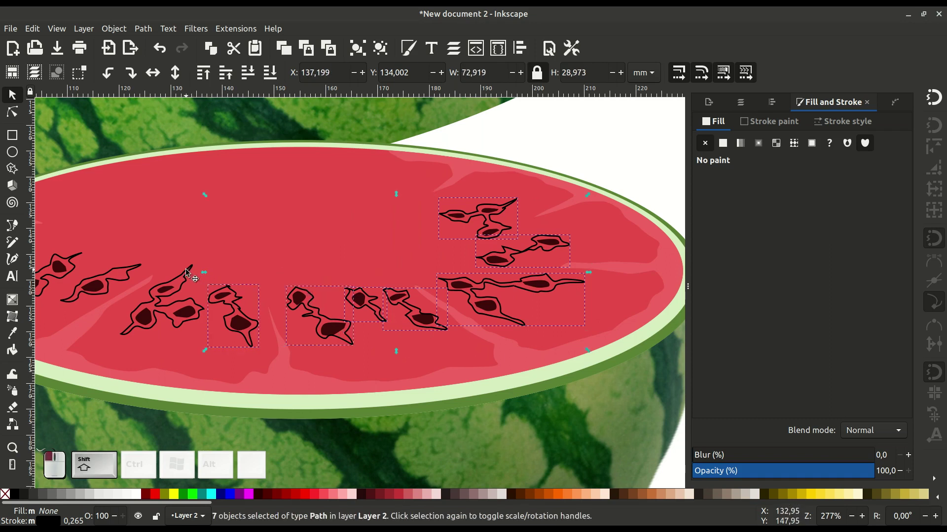
left_click(135, 270, "shift")
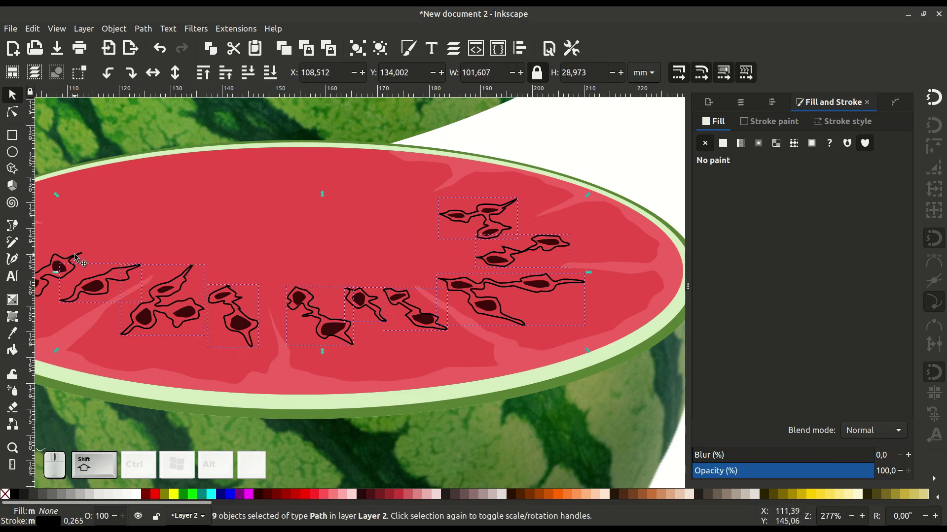
left_click(75, 258, "shift")
scroll(182, 275, "left", 2)
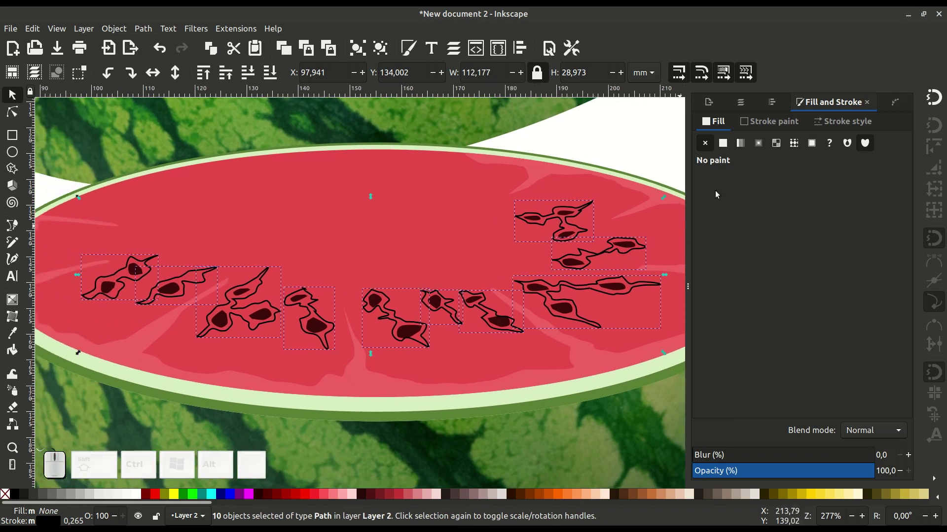
left_click(770, 123)
left_click(705, 143)
Give the ten seed outlines a flat black fill with K at 100 and reduce their opacity to 14.9%.
left_click(714, 121)
left_click(722, 143)
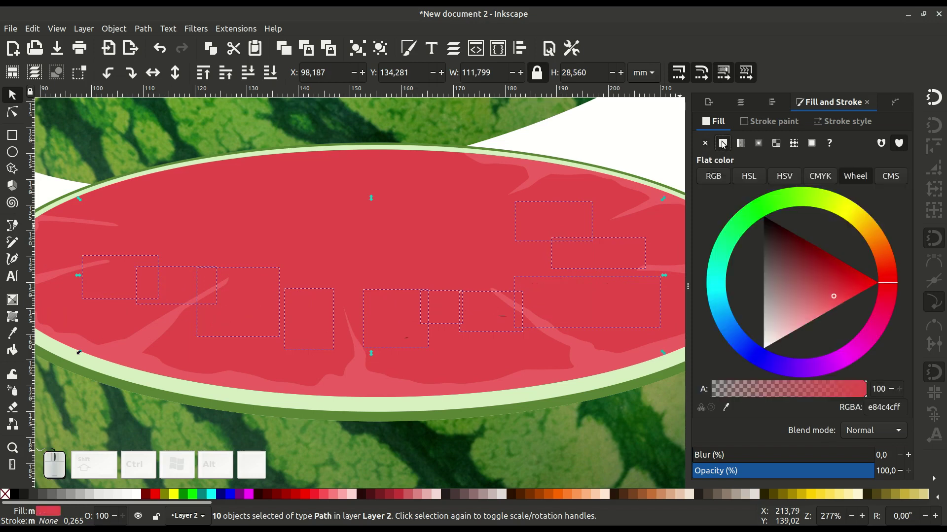
left_click(816, 179)
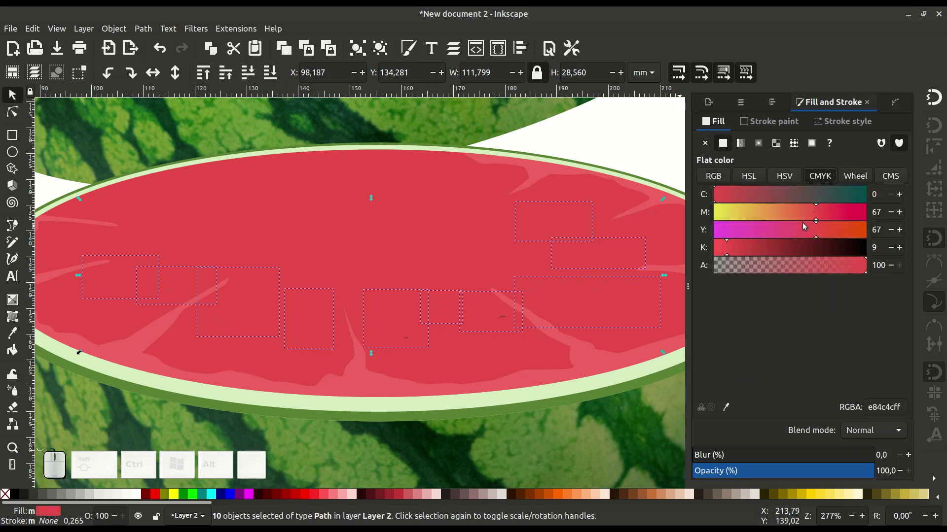
left_click_drag(768, 255, 867, 255)
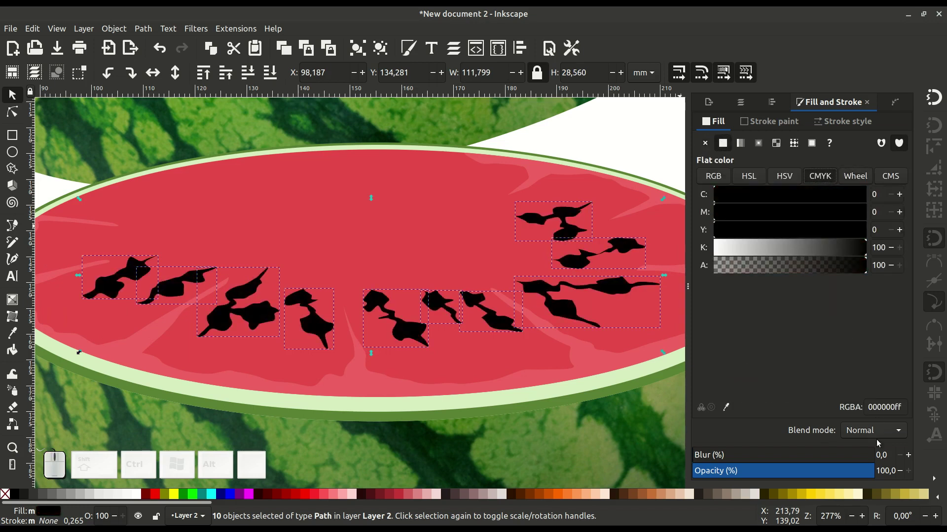
left_click_drag(865, 474, 715, 483)
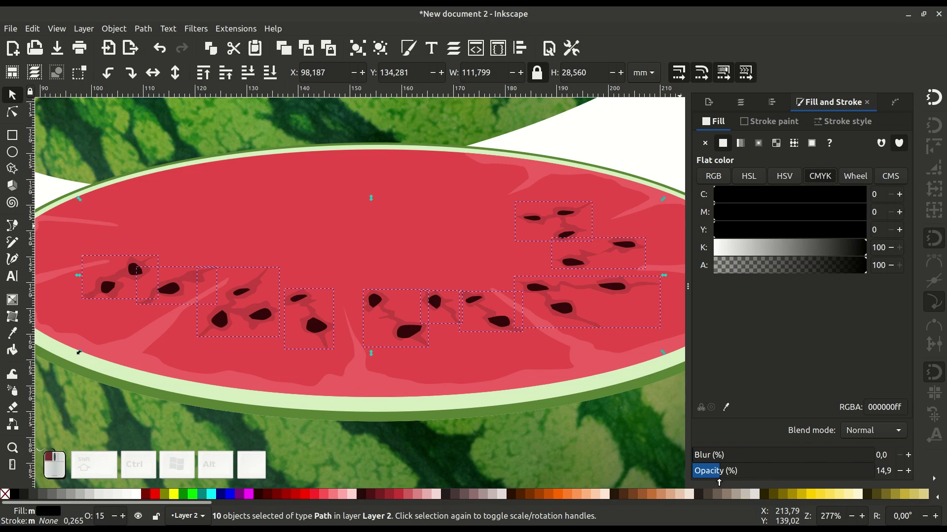
Group the ten translucent seed shapes and restack the group beneath the seeds but above the red flesh.
right_click(388, 311)
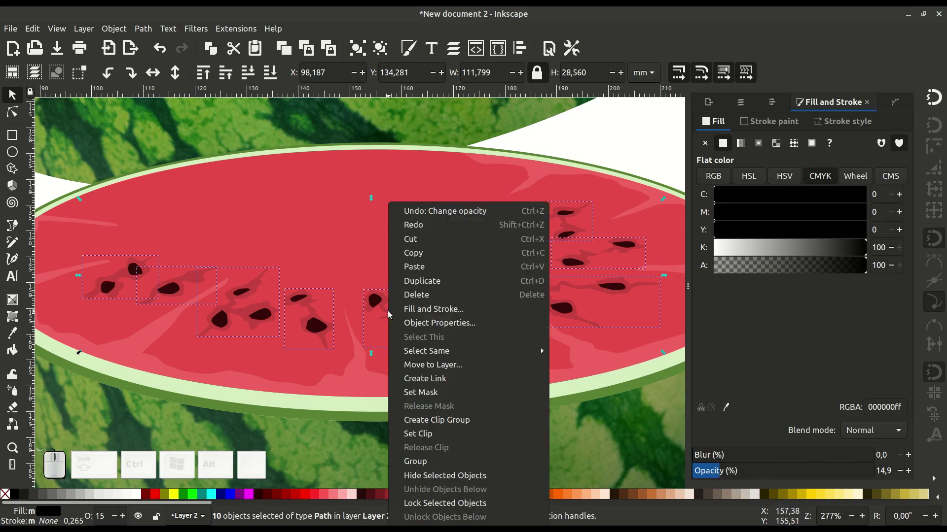
left_click(417, 461)
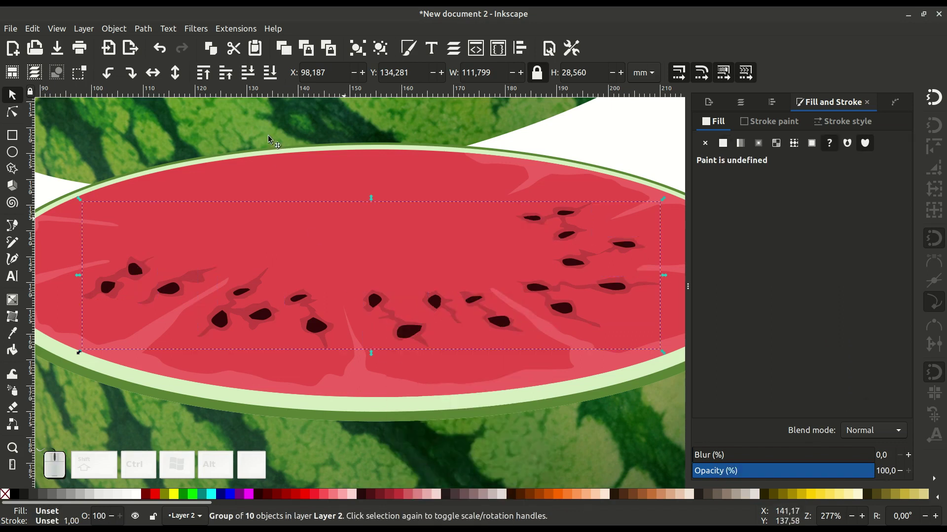
left_click(270, 78)
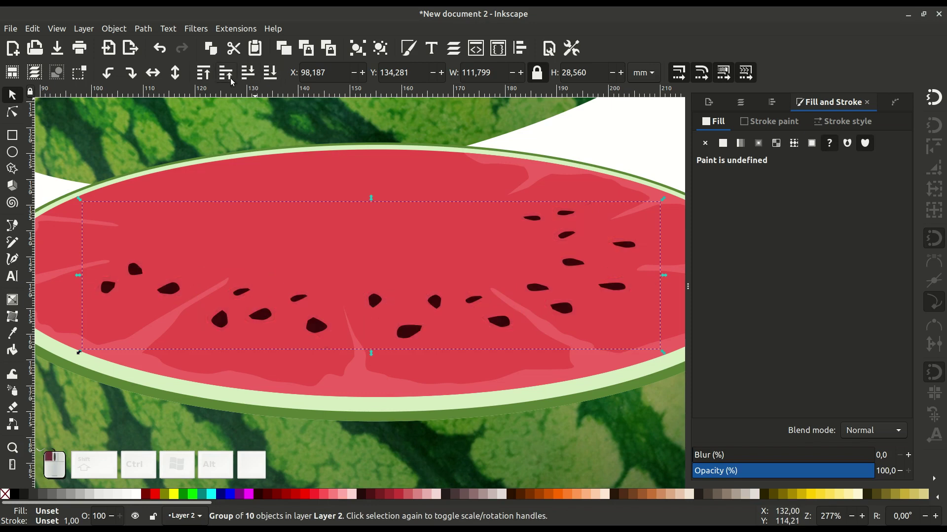
left_click(229, 78)
left_click(487, 268)
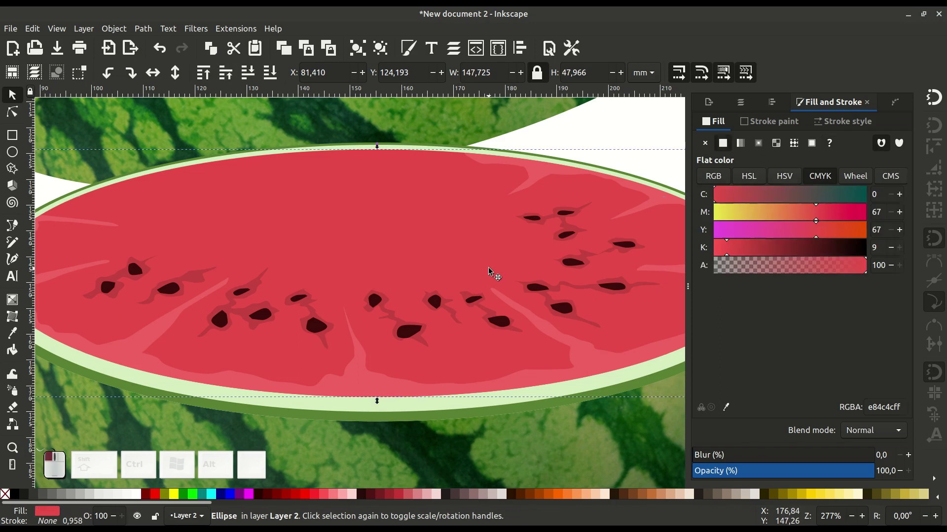
Move the black ellipse from below the melon straight up over the lower half's cut face, in front of the flesh and seeds.
key("minus")
key("minus")
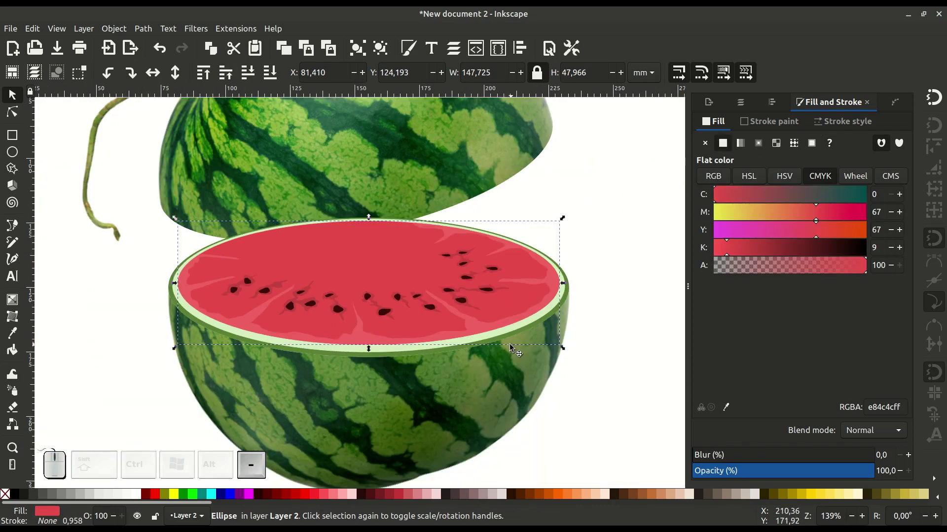
scroll(505, 316, "down", 2)
left_click(596, 382)
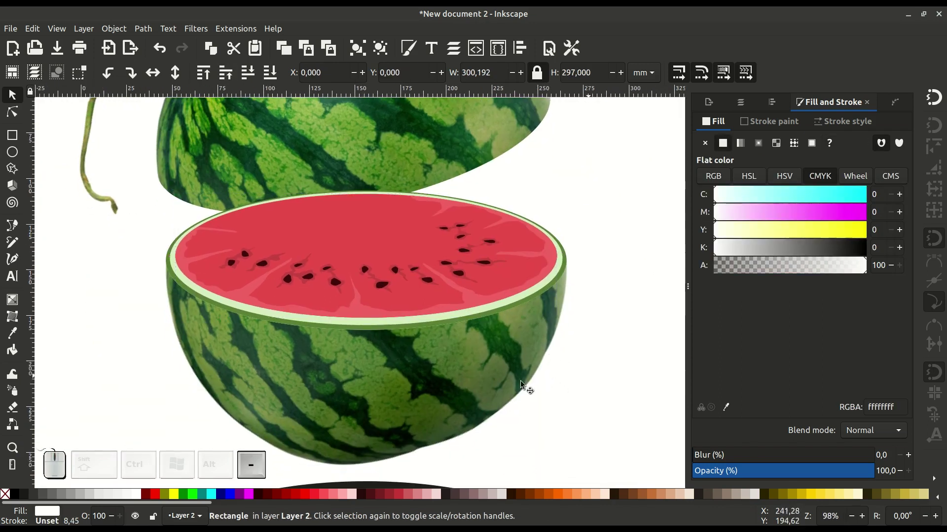
key("minus")
left_click(433, 464)
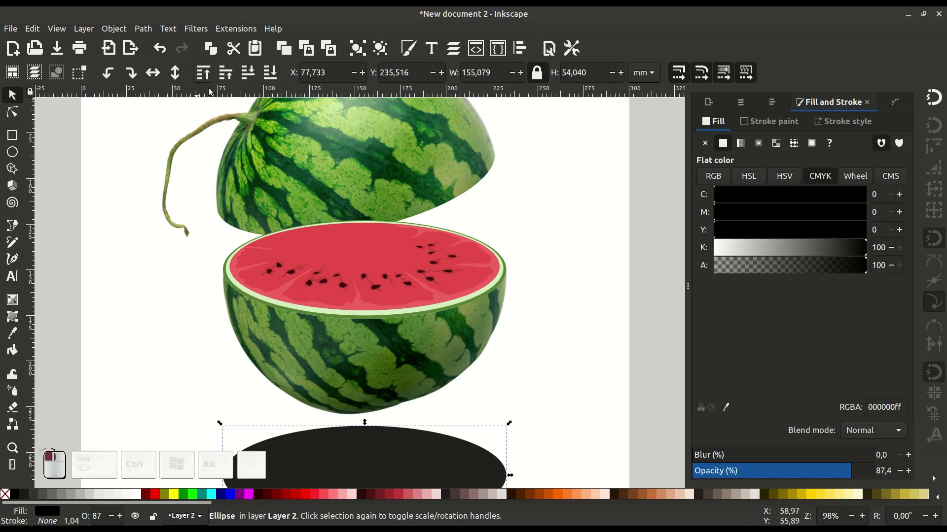
left_click_drag(372, 473, 383, 271)
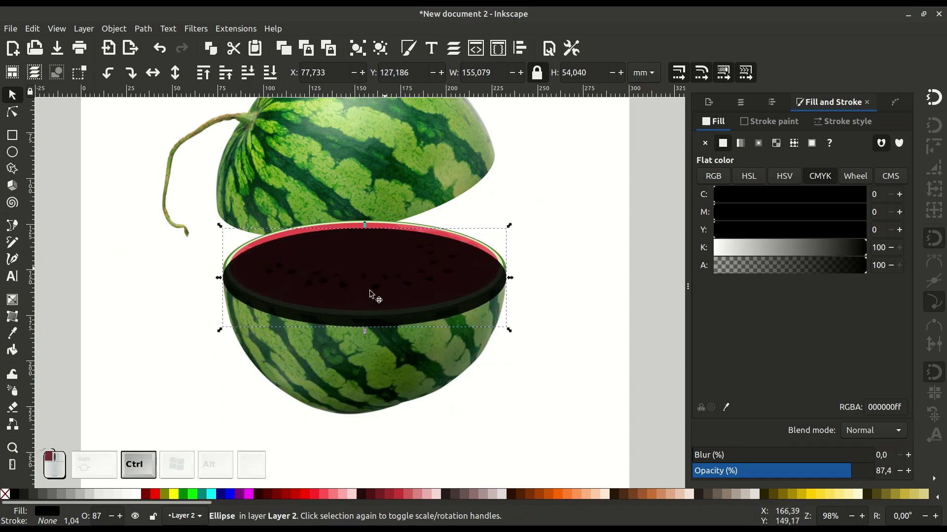
Apply a linear black-to-transparent gradient from the ellipse's back edge to its front, adding an intermediate stop at offset 0.59.
left_click(12, 301)
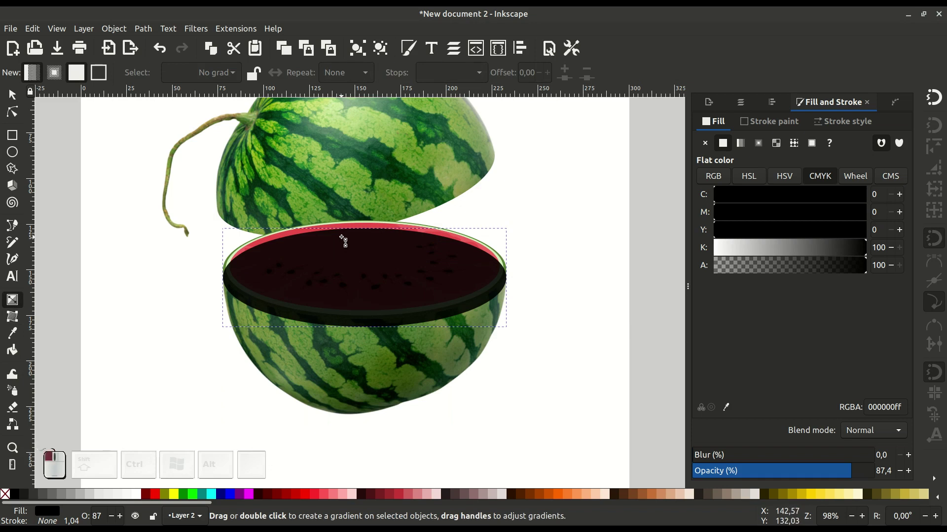
left_click_drag(342, 237, 354, 319)
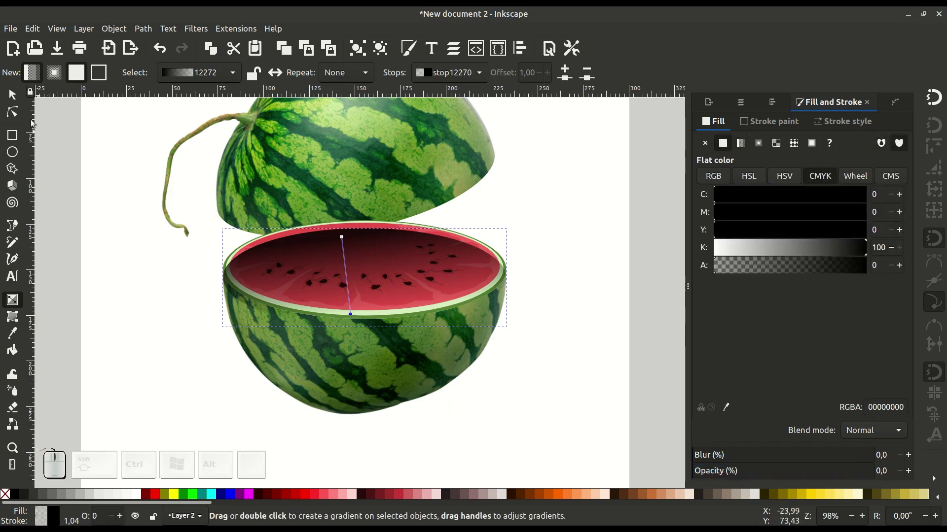
scroll(350, 298, "up", 1)
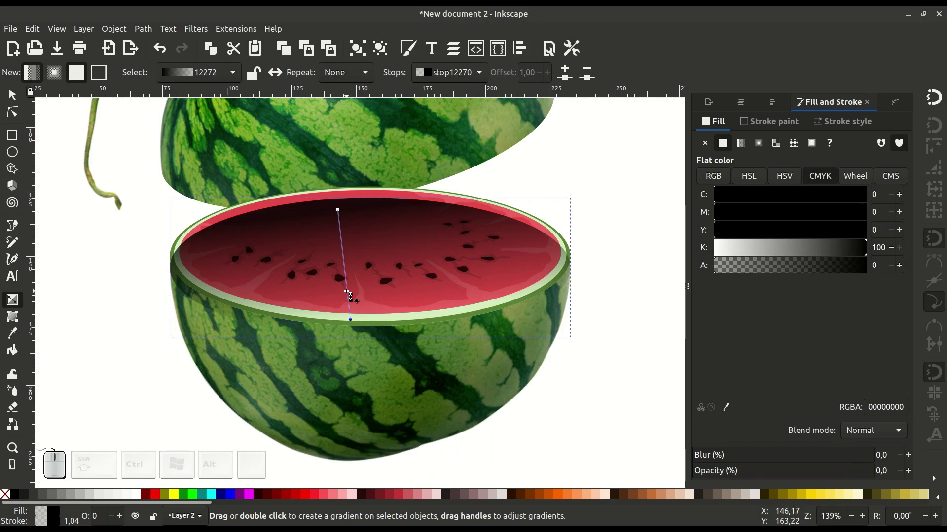
double_click(347, 291)
left_click_drag(346, 289, 347, 280)
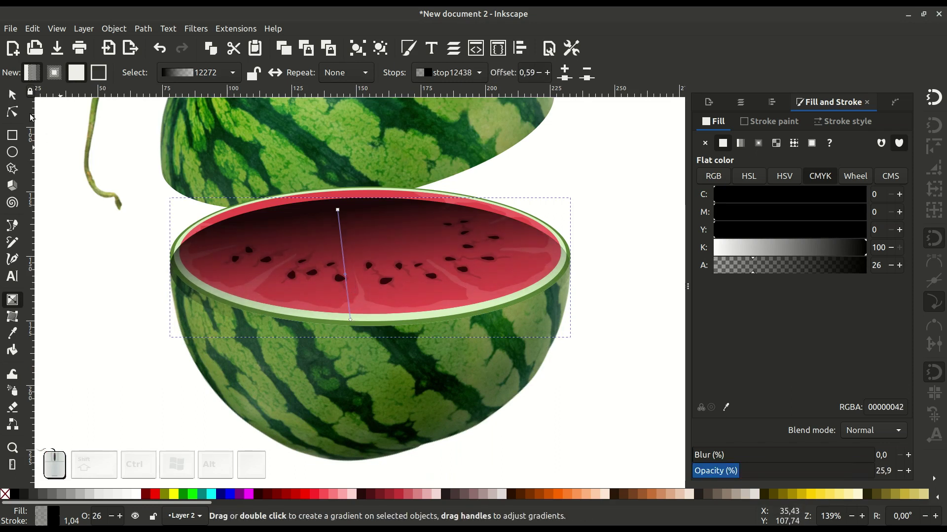
Center the gradient ellipse vertically on the lower half's red flesh ellipse, aligning relative to the last selected object.
left_click(15, 96)
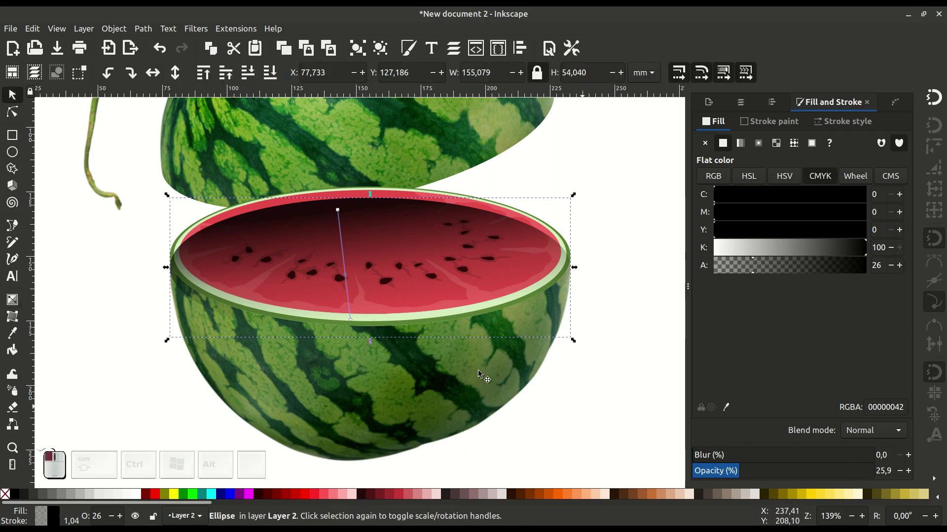
left_click(335, 294)
left_click(374, 232)
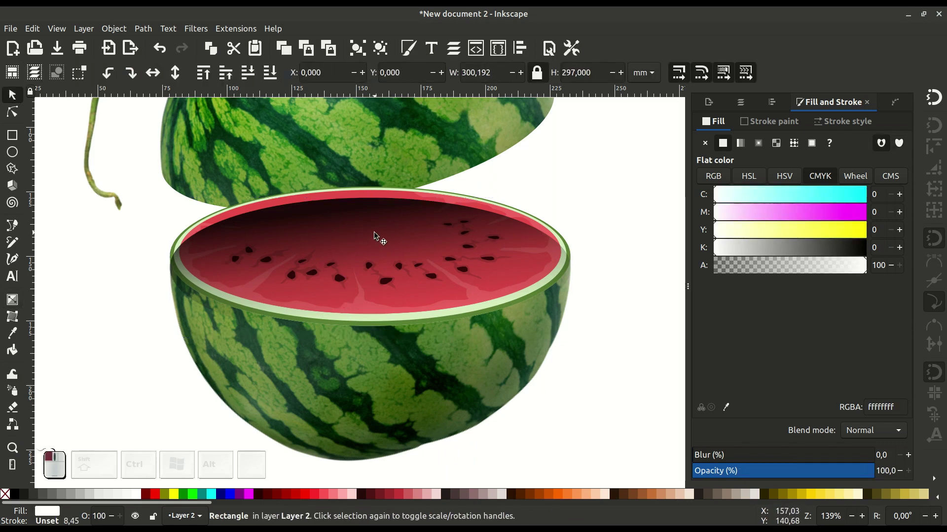
left_click_drag(374, 232, 382, 282)
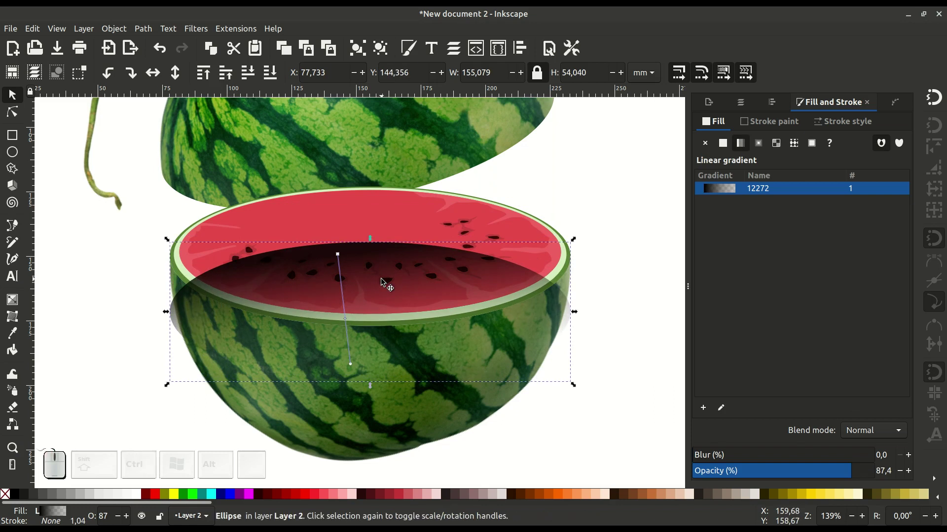
left_click(375, 223, "shift")
left_click(774, 102)
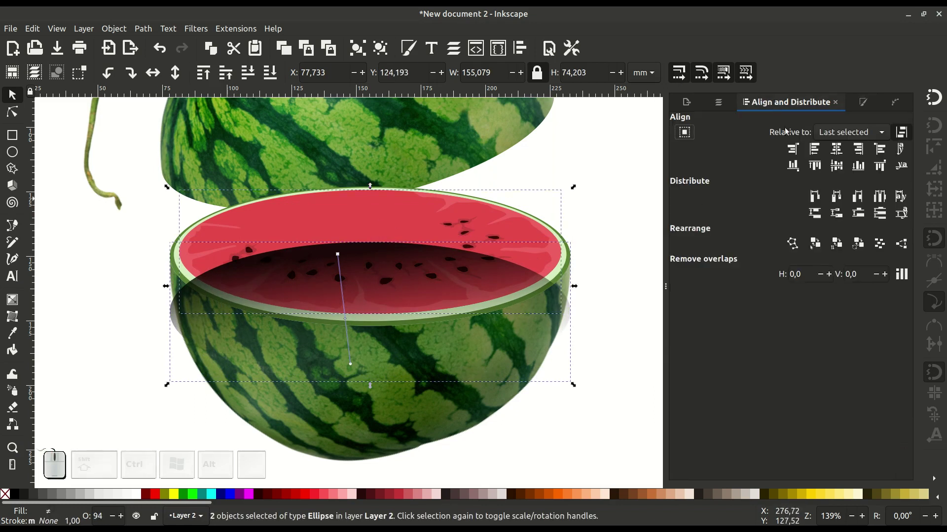
left_click(836, 165)
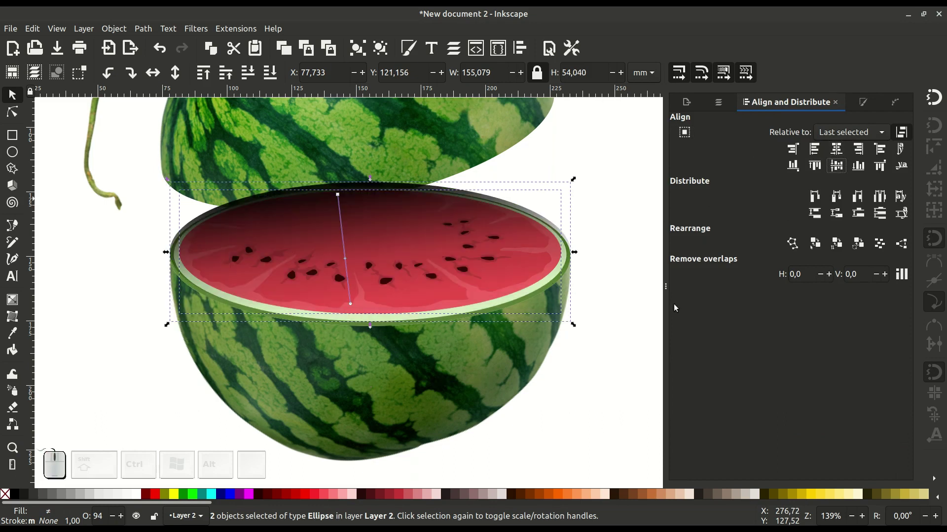
Shift the gradient ellipse down about 1.6 mm so it lines up with the lower half's outer rind edge.
left_click(397, 237)
left_click_drag(392, 209, 397, 214)
scroll(375, 261, "up", 2)
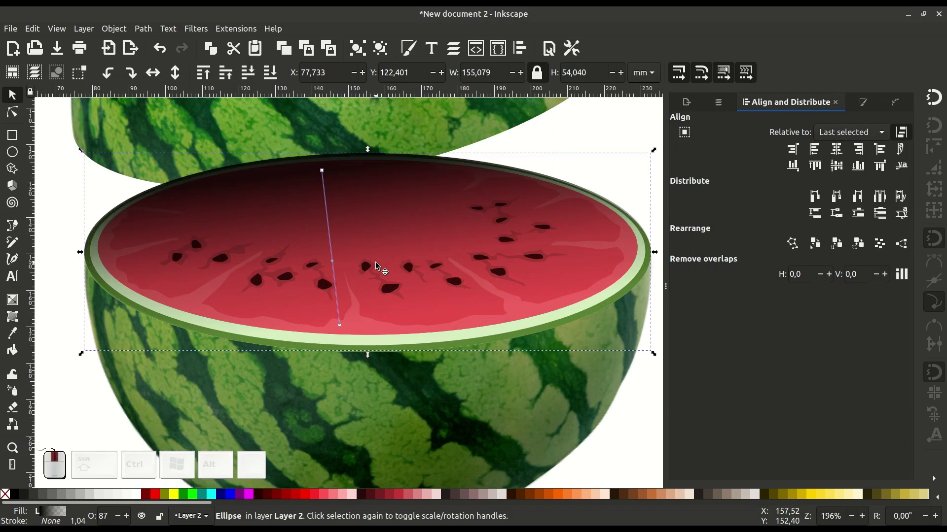
left_click_drag(407, 162, 438, 228)
scroll(472, 185, "up", 3)
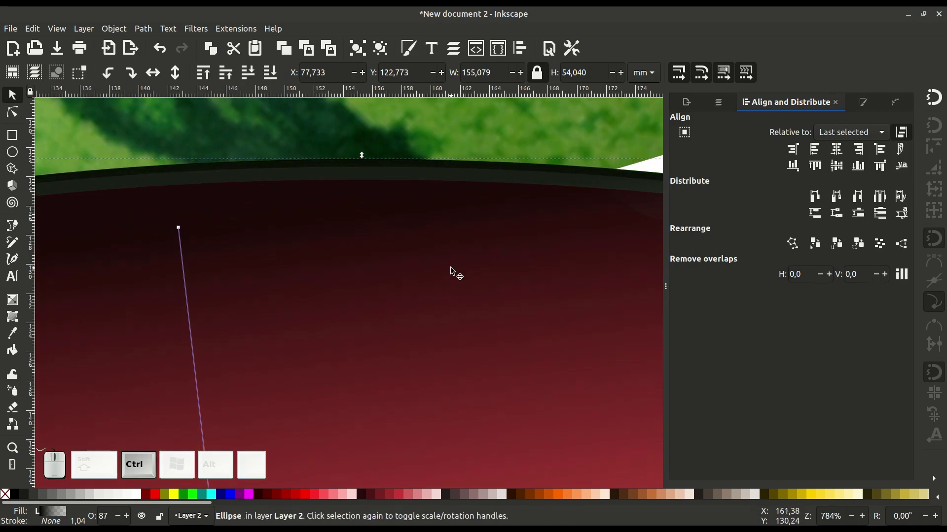
scroll(451, 271, "down", 5)
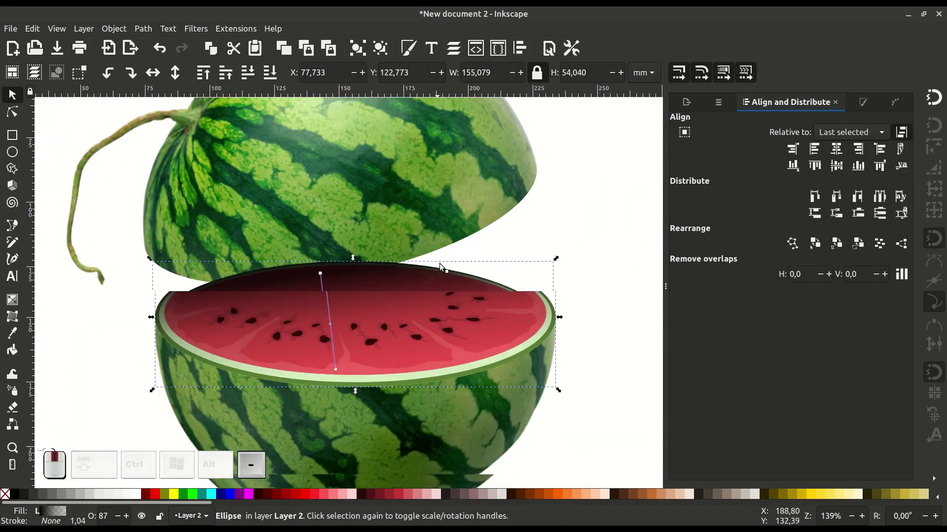
Bring the upper watermelon half in front of the lower half's cut face and gradient ellipse.
left_click(538, 293)
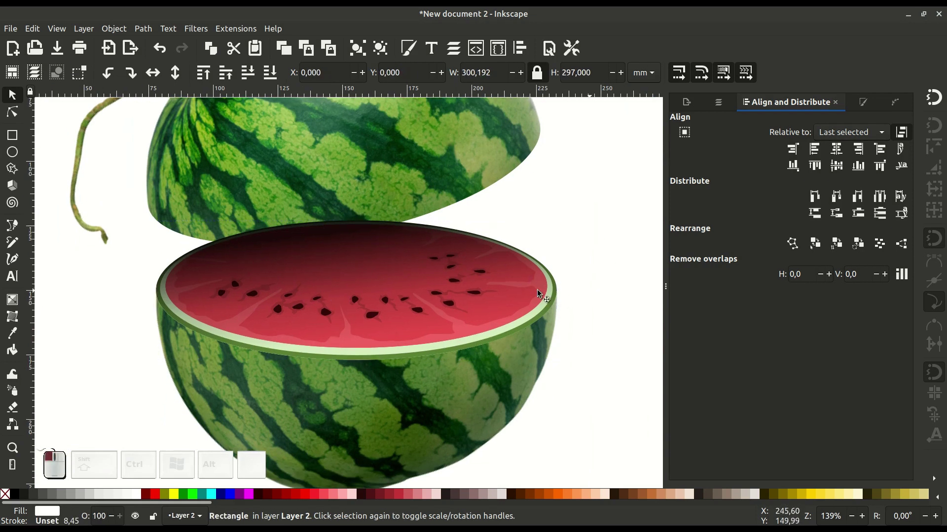
left_click(379, 184)
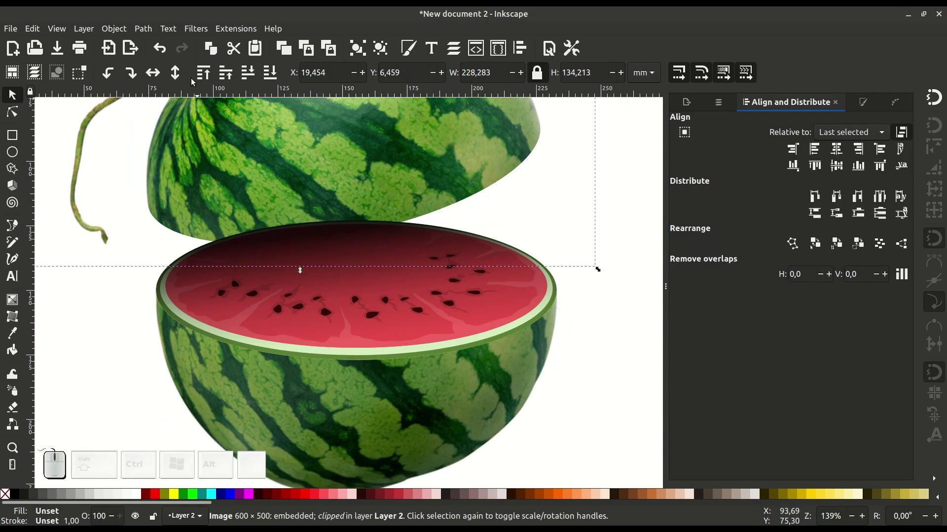
left_click(607, 286)
Tilt and shorten the cut-face shadow gradient by moving its start forward from the back edge and its end slightly to the right.
left_click(375, 282)
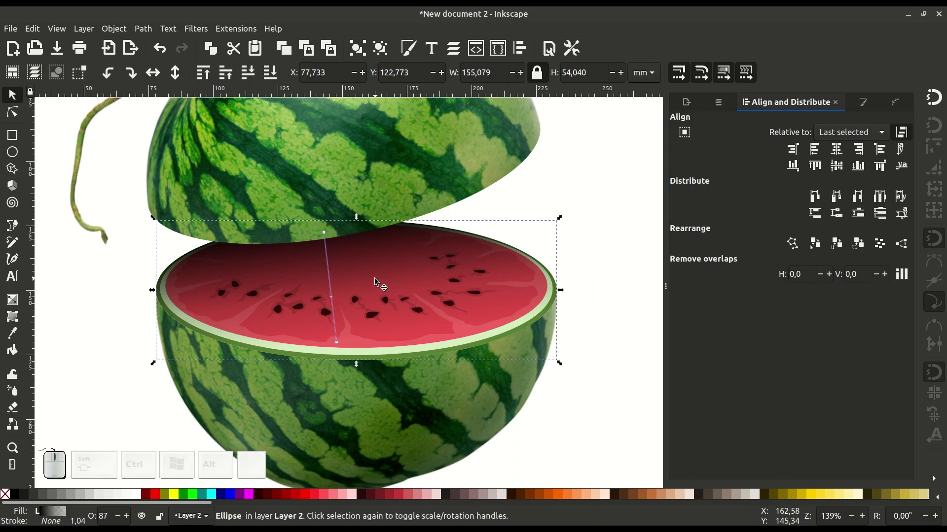
left_click_drag(324, 232, 326, 240)
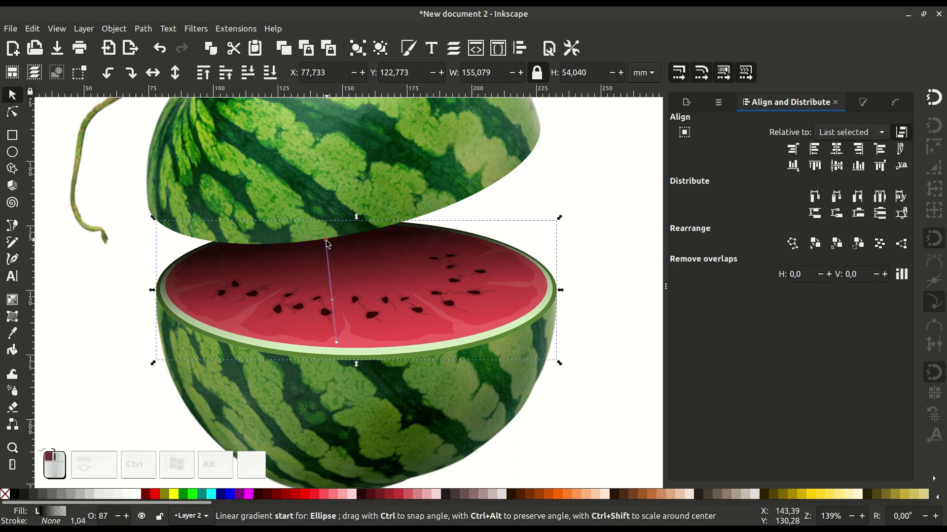
left_click(337, 341)
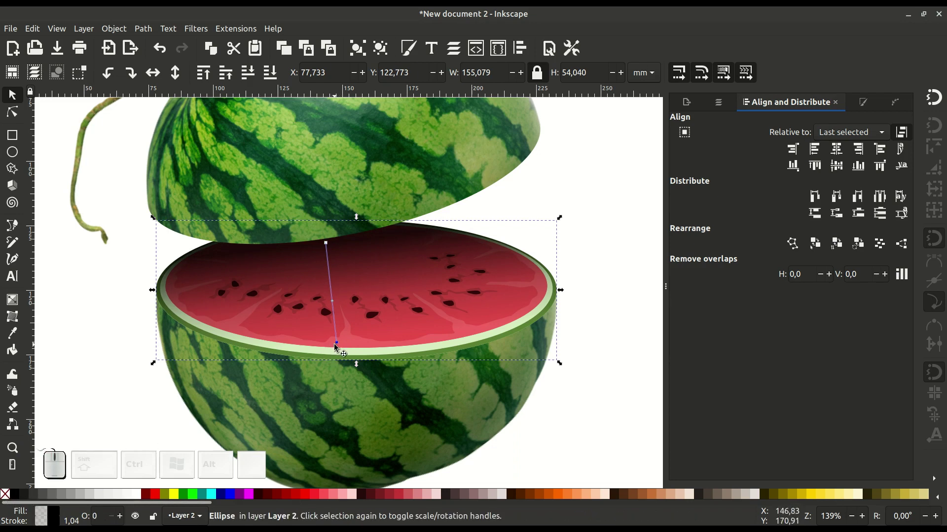
left_click_drag(336, 344, 344, 345)
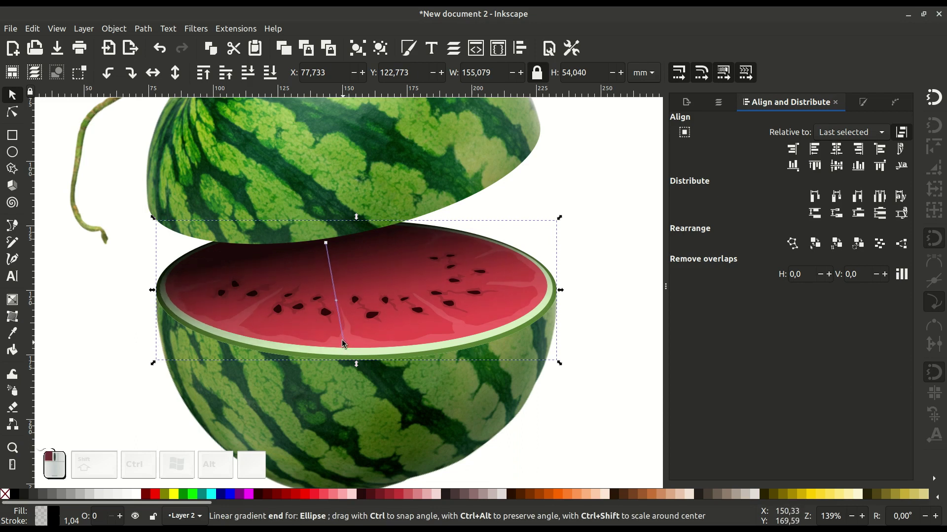
left_click(391, 353)
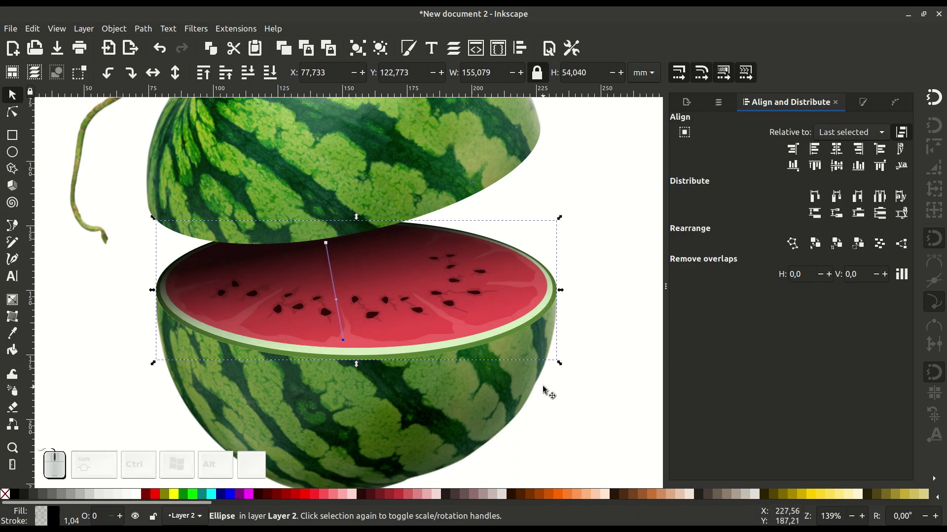
left_click(325, 243)
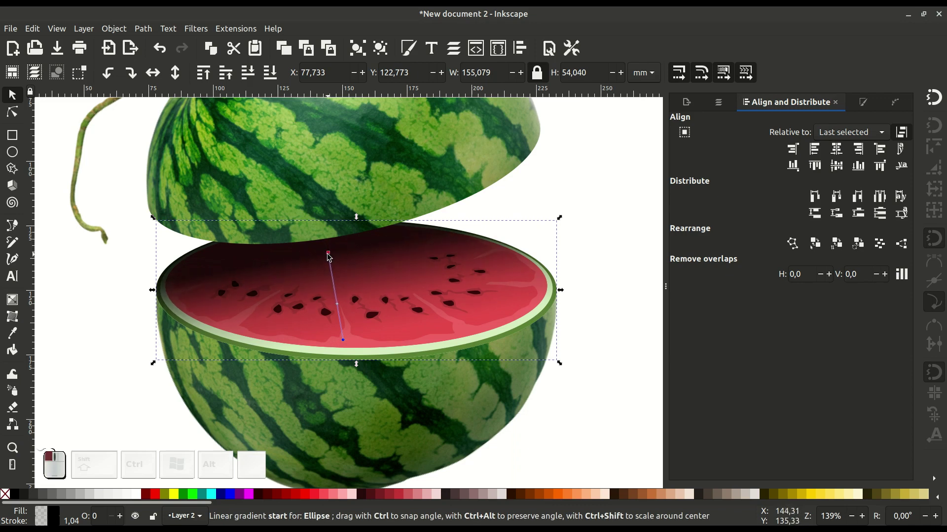
left_click(366, 270)
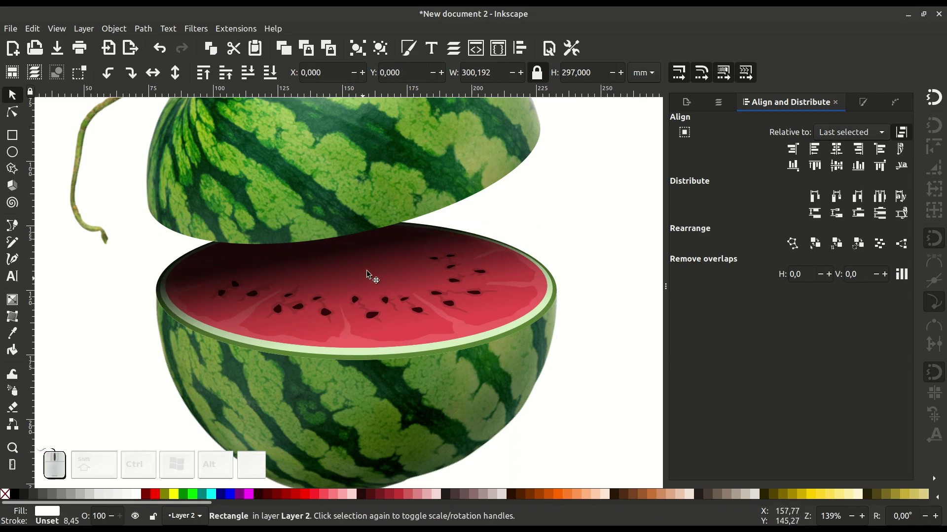
Reduce the cut-face shadow ellipse's opacity to 76.3%.
left_click(369, 263)
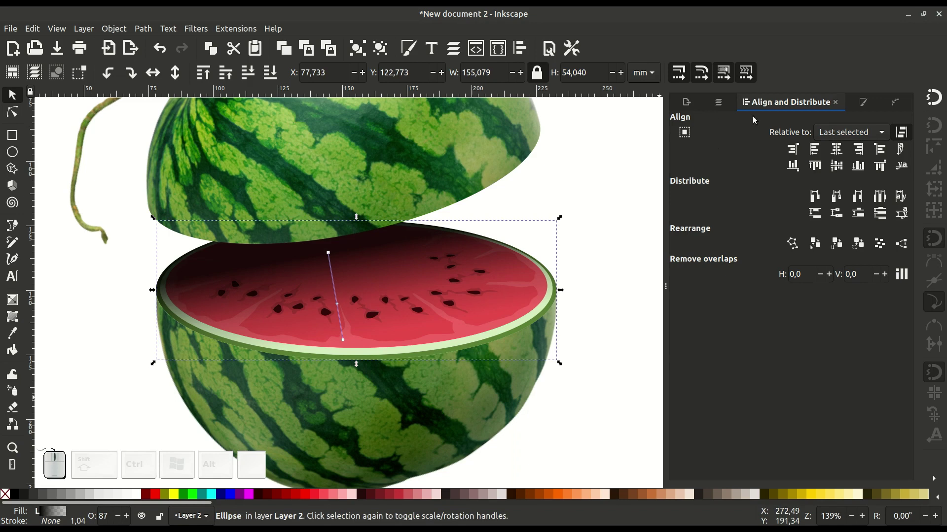
left_click(863, 102)
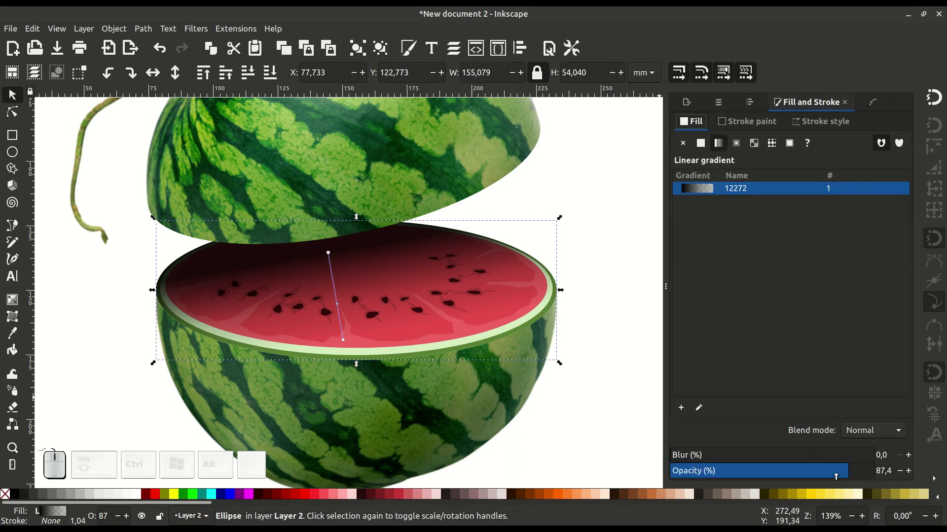
left_click_drag(821, 474, 817, 473)
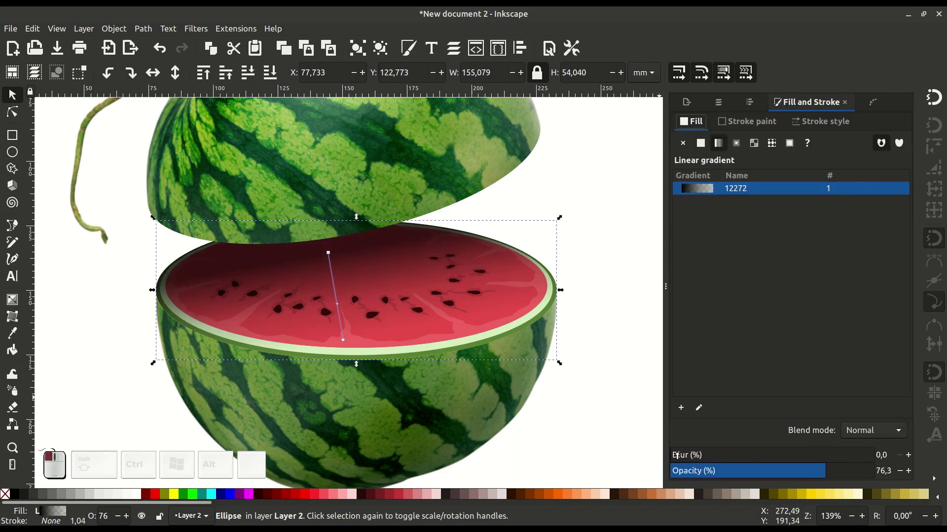
Move the upper watermelon half straight down about 6.4 mm, closer to the lower half.
left_click(589, 416)
left_click_drag(306, 155, 308, 184)
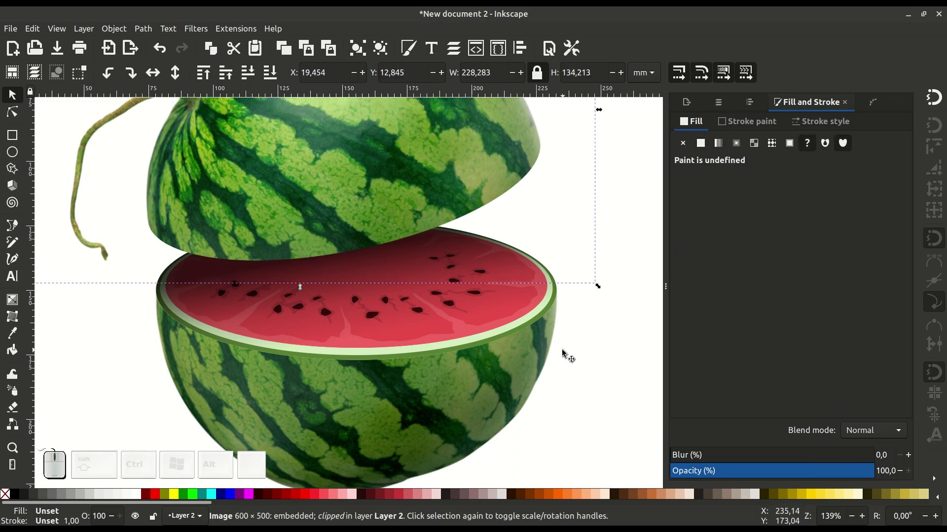
key("minus")
left_click(516, 374)
key("minus")
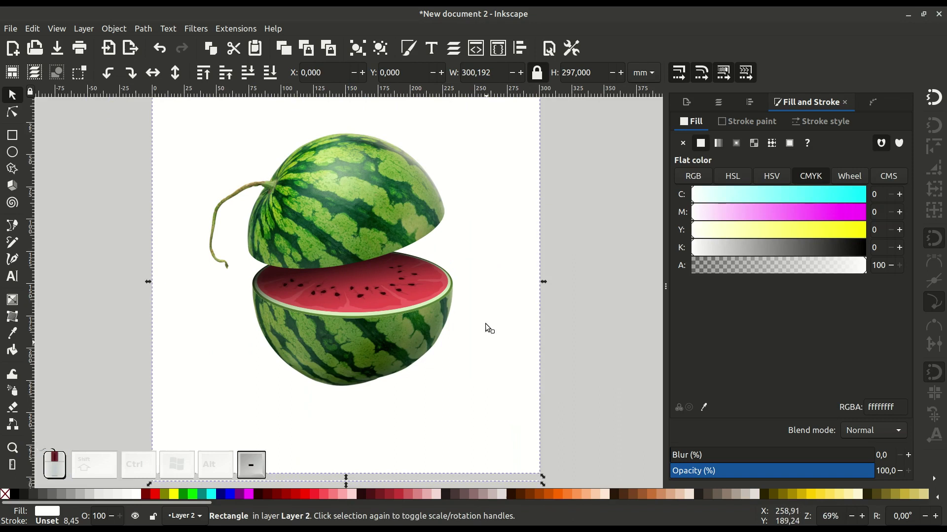
scroll(485, 324, "down", 1)
left_click(366, 185)
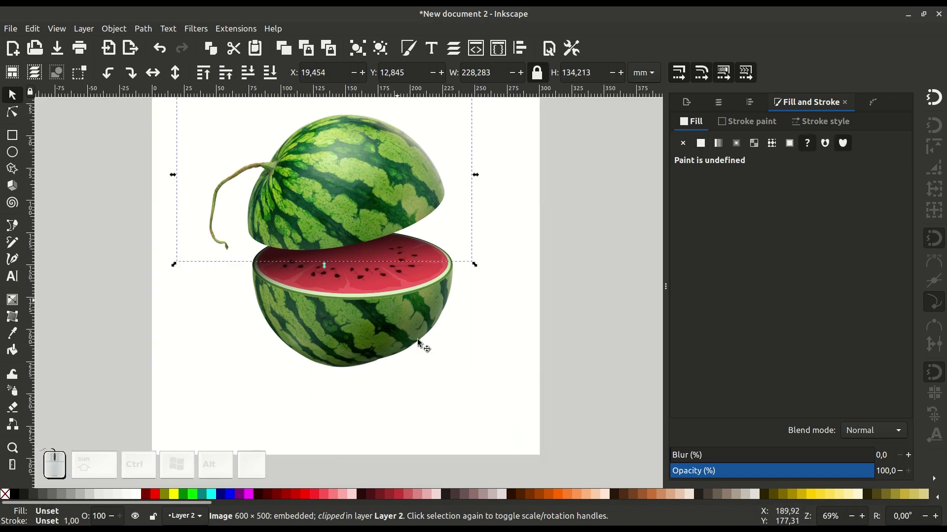
left_click(467, 376)
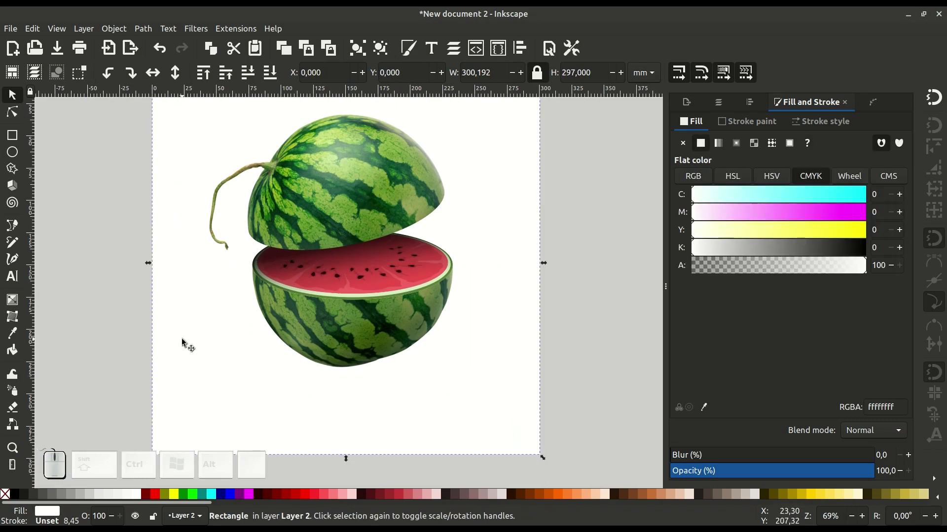
Draw a flat ellipse about 174 by 34 mm below the watermelon and fill it with a black-to-transparent radial gradient.
left_click(12, 154)
mouse_move(256, 389)
left_mouse_down()
mouse_move(431, 401)
mouse_move(464, 428)
left_mouse_up()
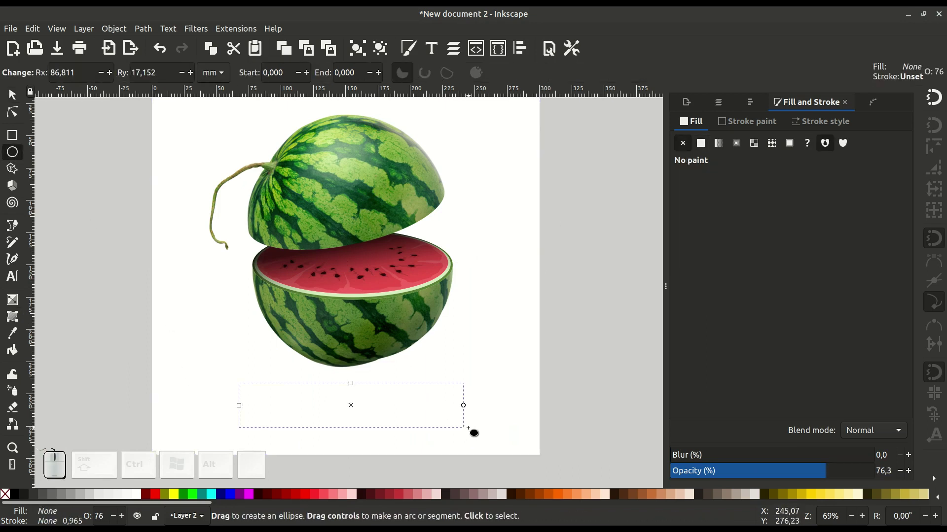
left_click(15, 494)
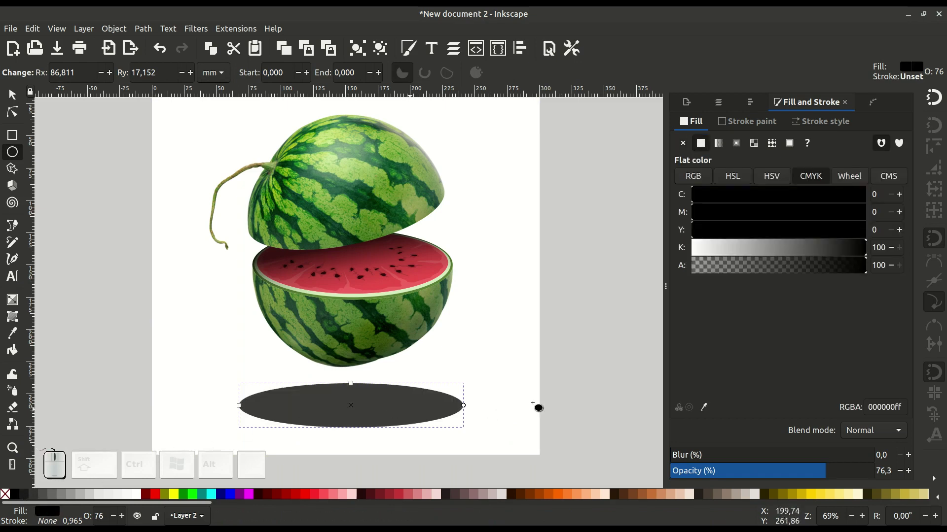
left_click(736, 143)
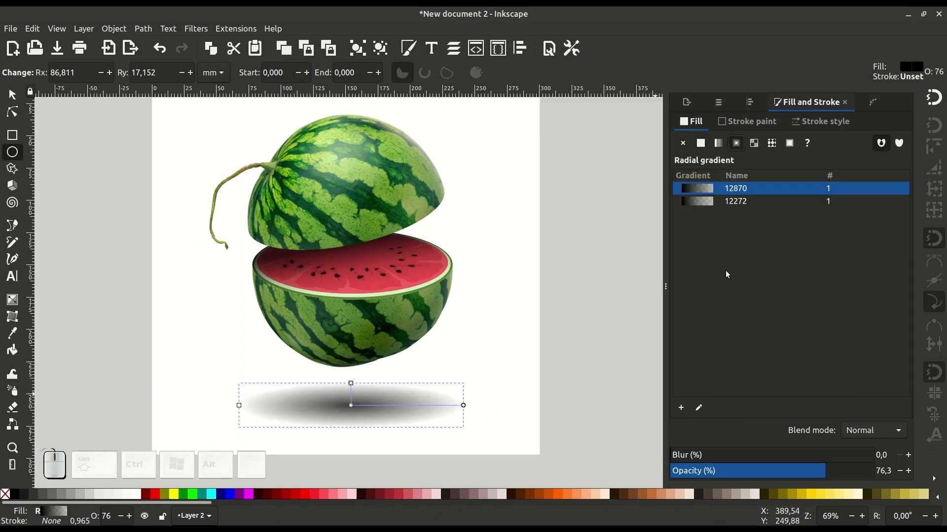
Move the radial-gradient ellipse up under the melon's base and stack it behind the lower half but above the white background.
left_click(12, 95)
left_click(555, 309)
left_click(369, 420)
left_click_drag(363, 407, 359, 369)
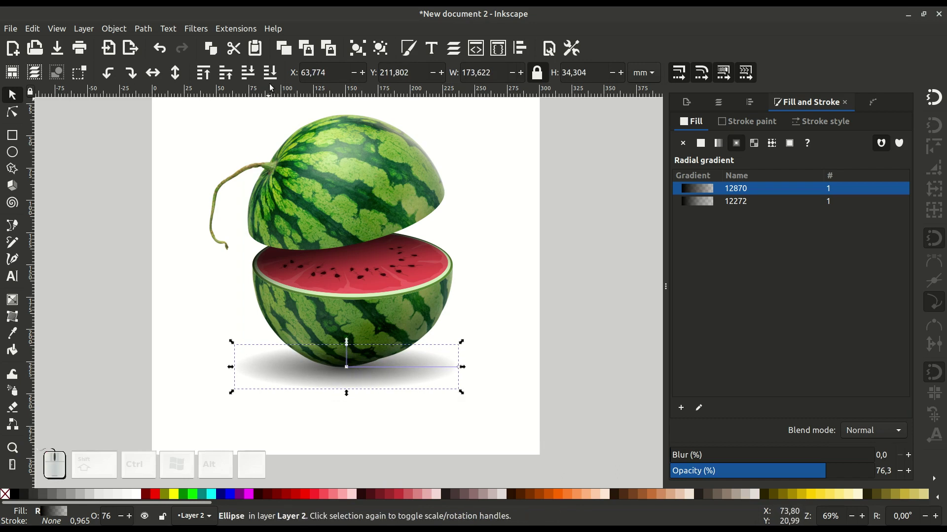
left_click(249, 80)
left_click(228, 77)
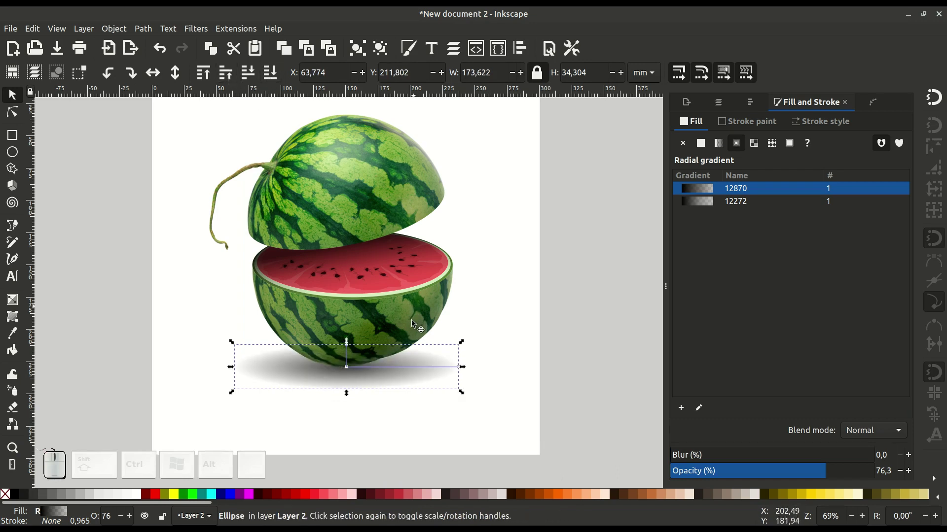
Extend the ground shadow's radial gradient slightly past its right edge and reduce the ellipse's opacity to 61.1%.
left_click_drag(461, 368, 465, 367)
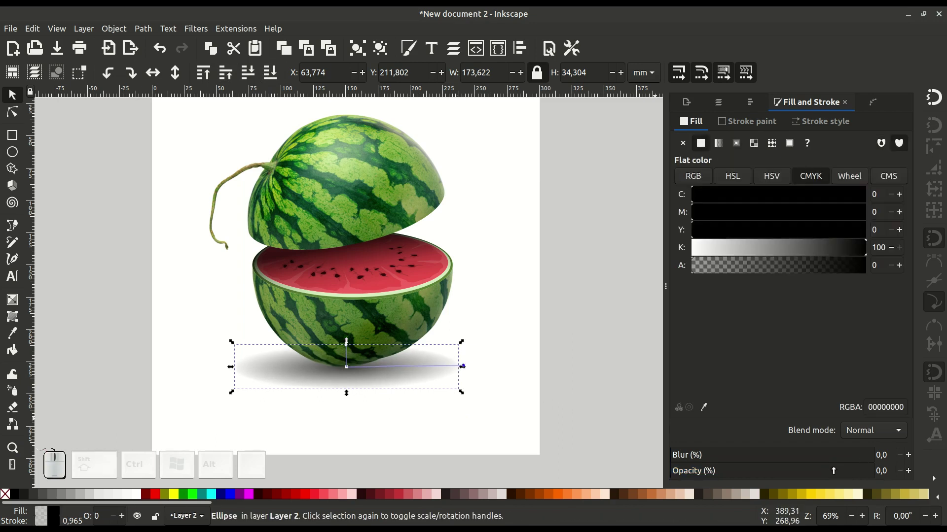
left_click(399, 377)
left_click(434, 395)
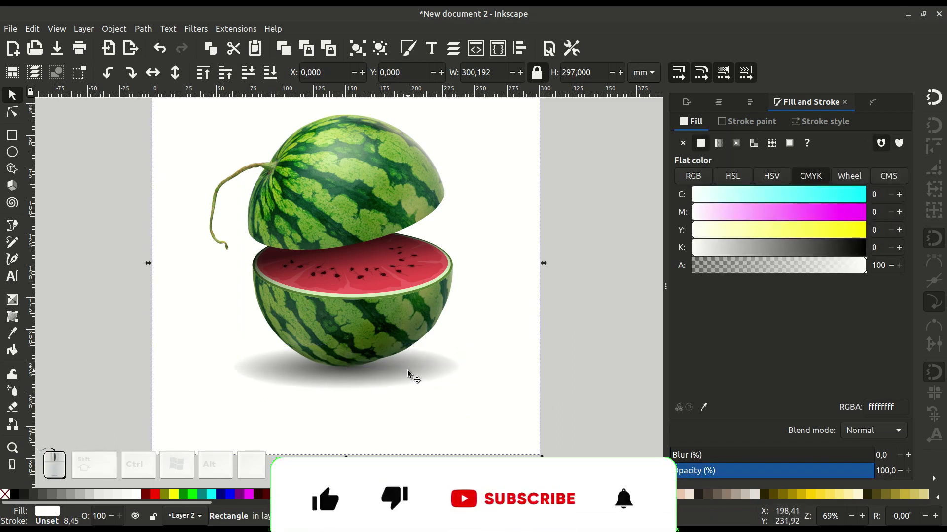
left_click(409, 371)
left_click_drag(819, 470, 795, 470)
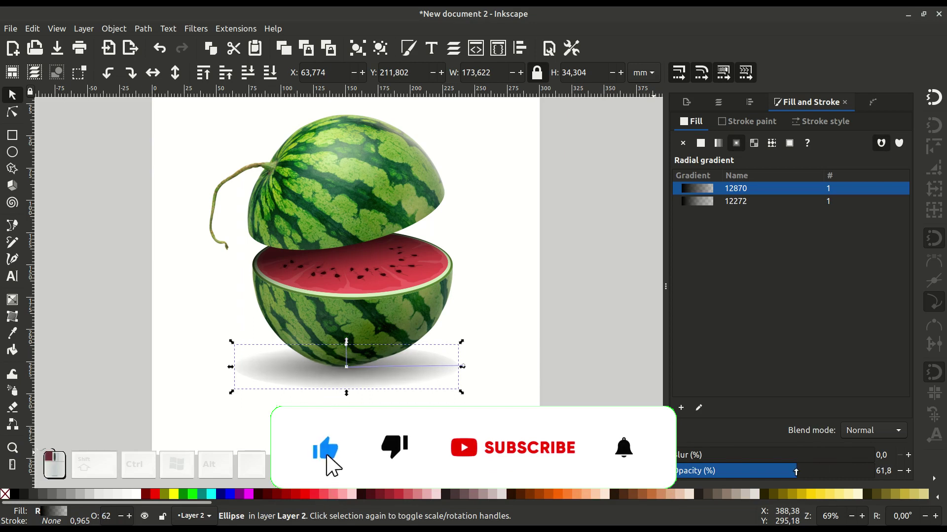
Duplicate the ground shadow ellipse in place and set the copy's opacity to 77.3%.
right_click(373, 370)
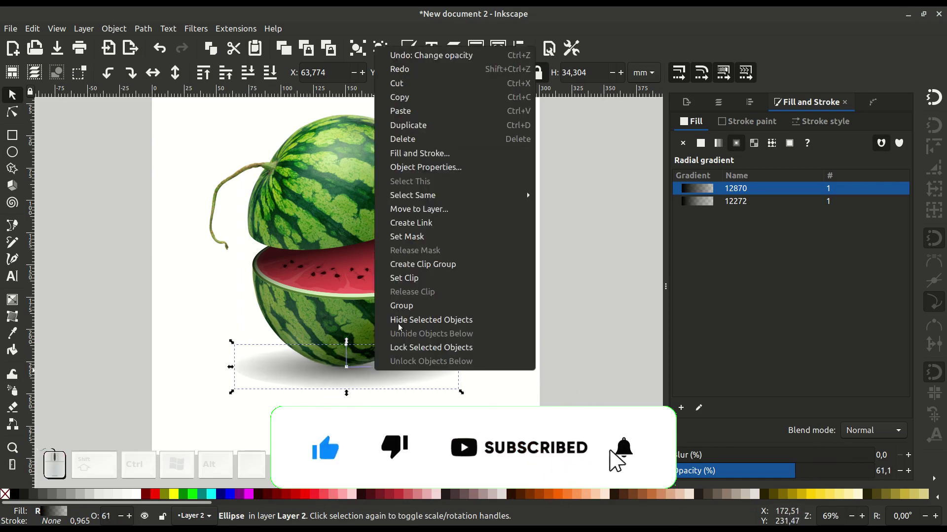
left_click(421, 131)
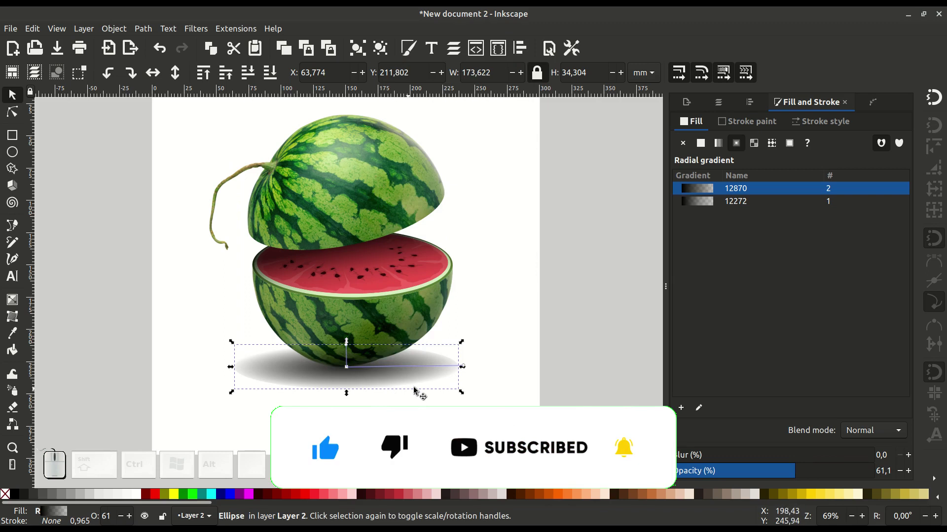
scroll(383, 371, "up", 1)
left_click_drag(805, 470, 828, 471)
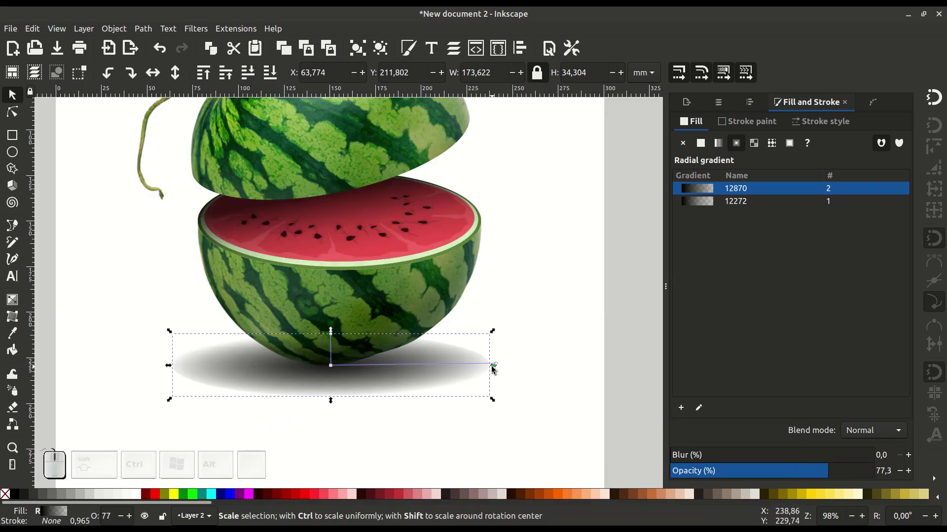
Shrink the duplicated shadow ellipse to about 103 by 16 mm under the melon's base and pull its gradient radius slightly inward.
left_click_drag(493, 367, 427, 365)
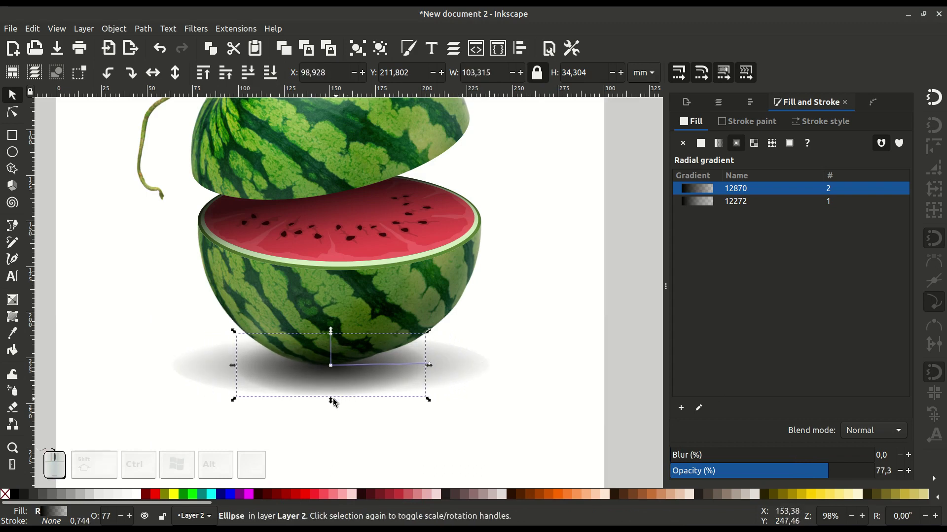
left_click_drag(330, 401, 330, 382)
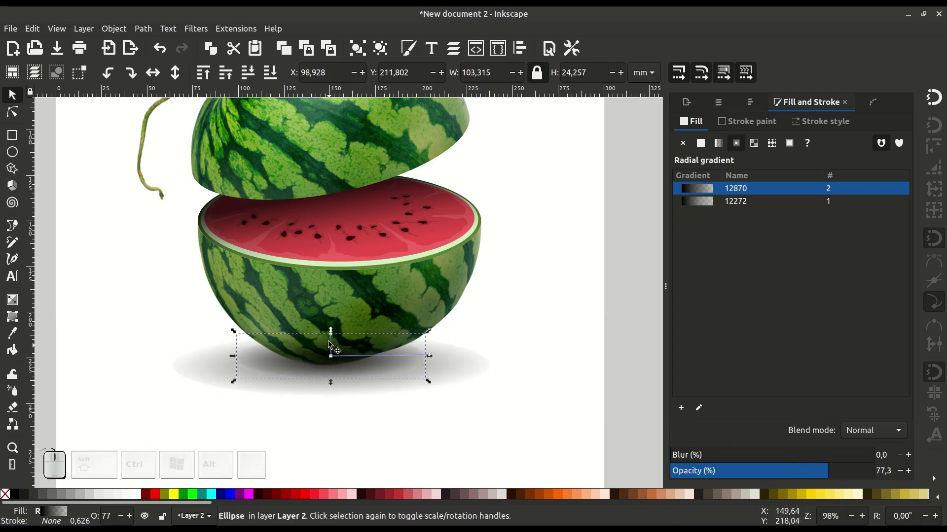
left_click_drag(330, 334, 330, 344)
key("ctrl+z")
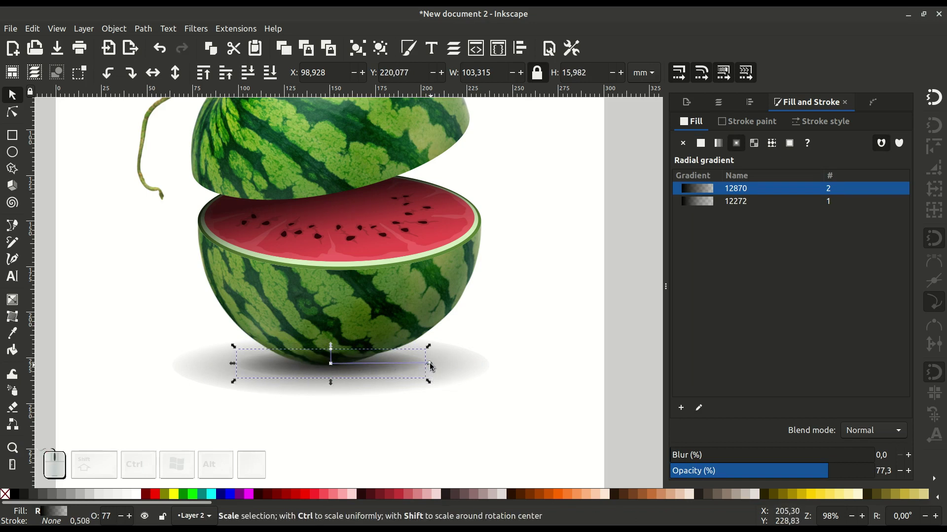
left_click_drag(428, 365, 425, 365)
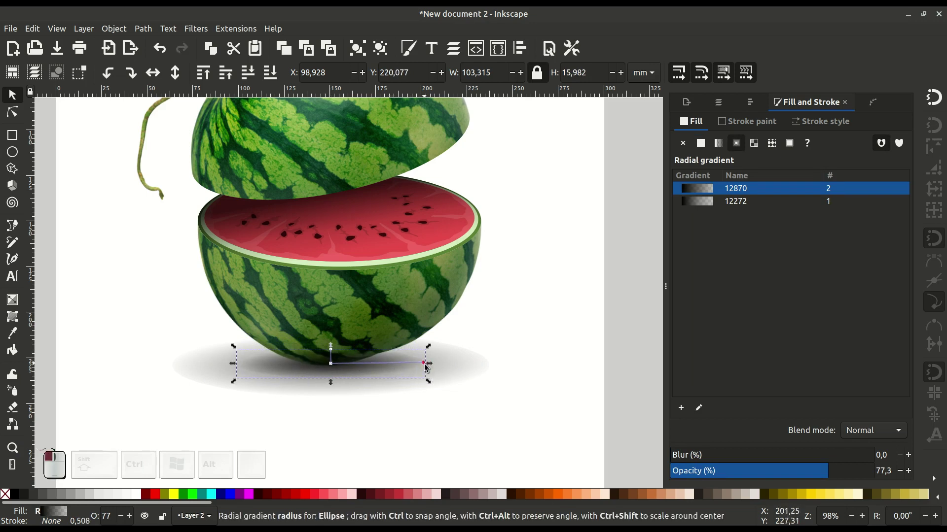
left_click_drag(427, 367, 427, 367)
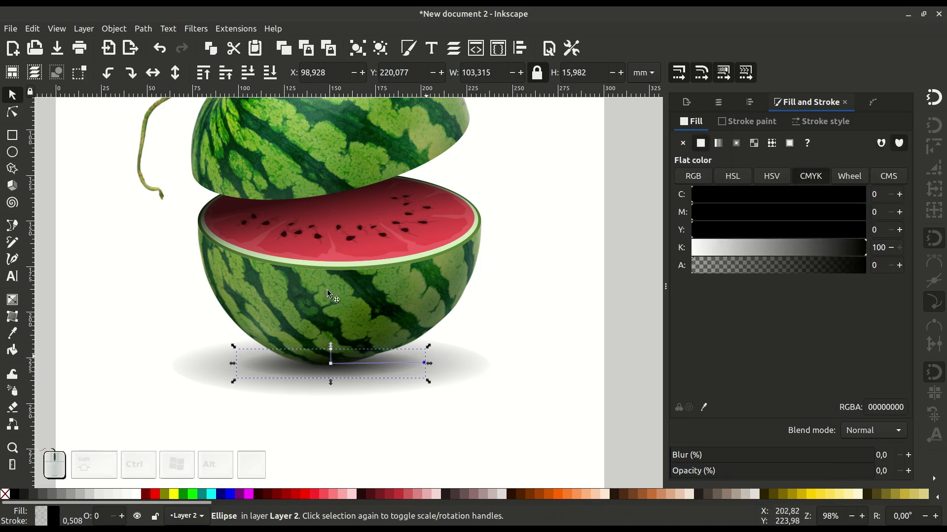
left_click(174, 75)
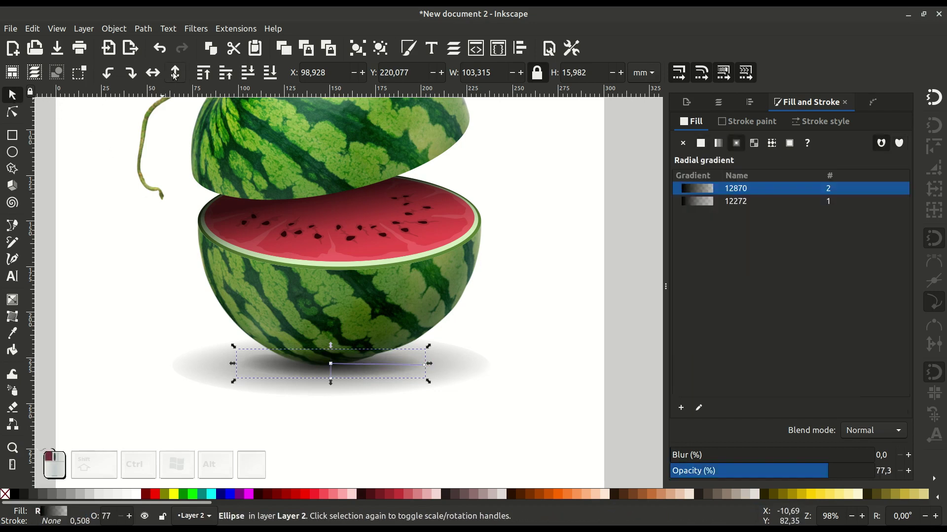
left_click(272, 75)
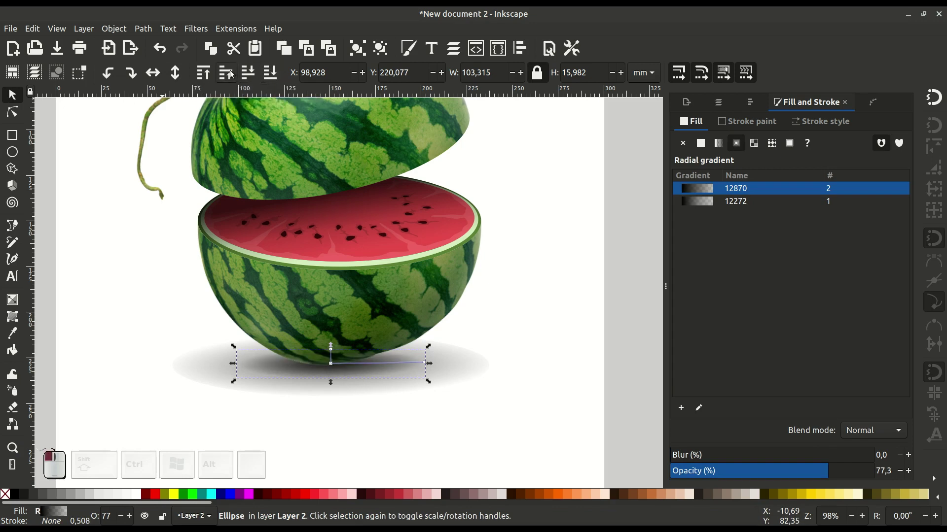
left_click(493, 335)
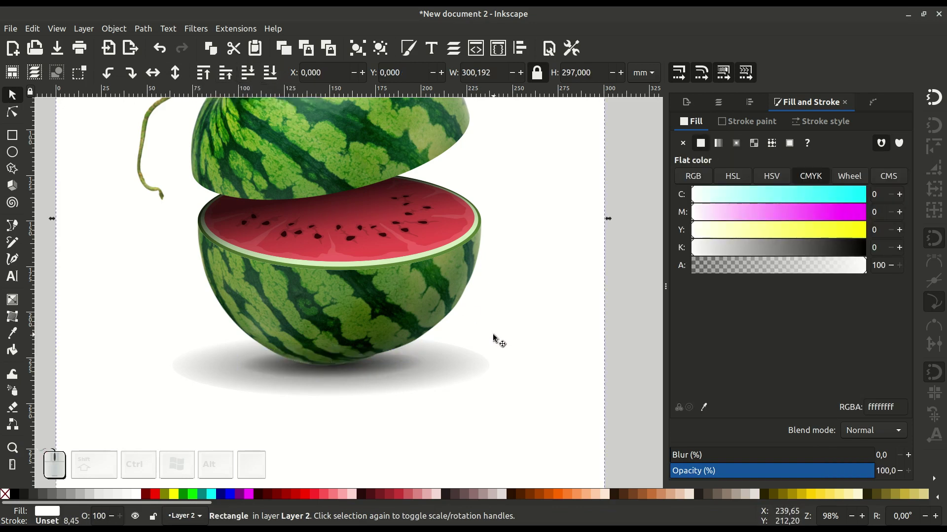
Reduce the smaller shadow ellipse's opacity to 63.1% and move it up about 3 mm under the melon's base.
key("minus")
middle_click(351, 371)
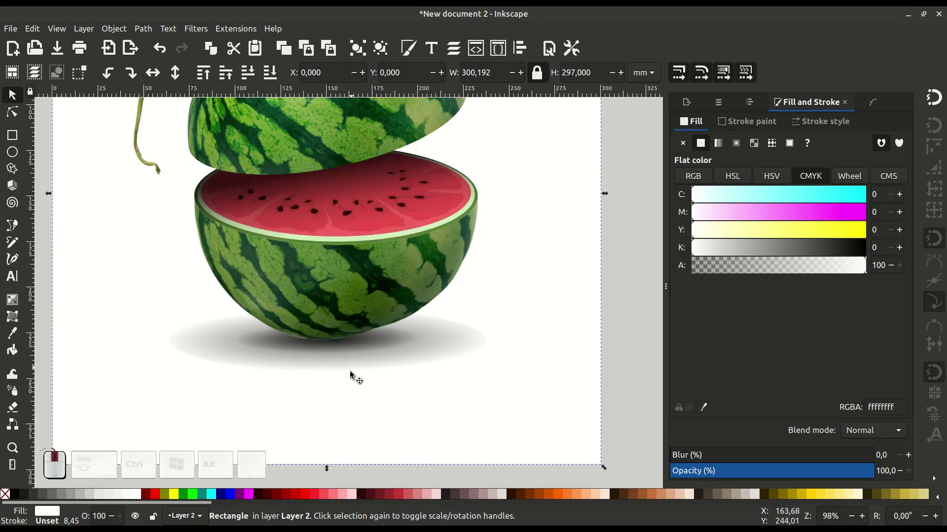
left_click(371, 348)
left_click_drag(821, 474, 799, 476)
left_click(623, 400)
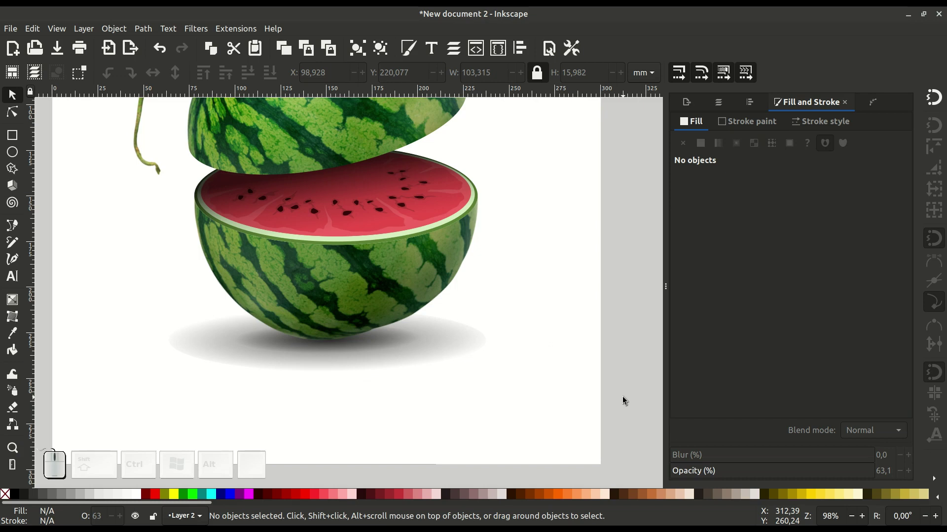
left_click(371, 341)
left_click_drag(371, 341, 371, 336)
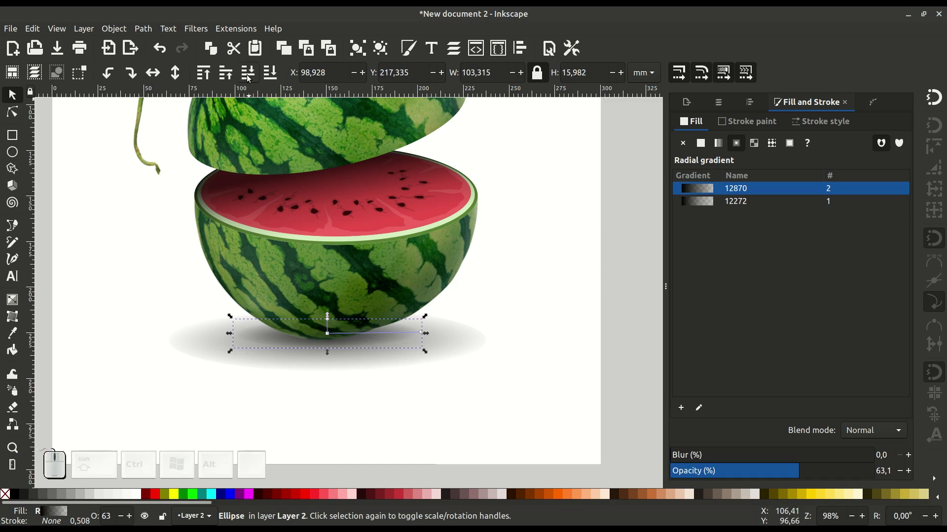
Select both ground shadow ellipses and narrow them together around their centre to about 155 mm overall width.
scroll(327, 318, "up", 2, "ctrl")
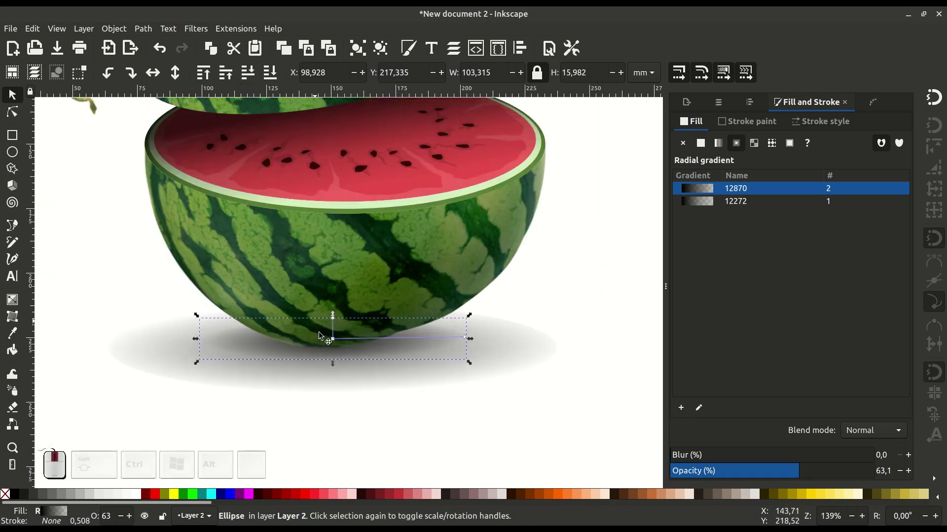
left_click(350, 369, "ctrl")
left_click_drag(350, 369, 315, 364)
left_click(407, 446)
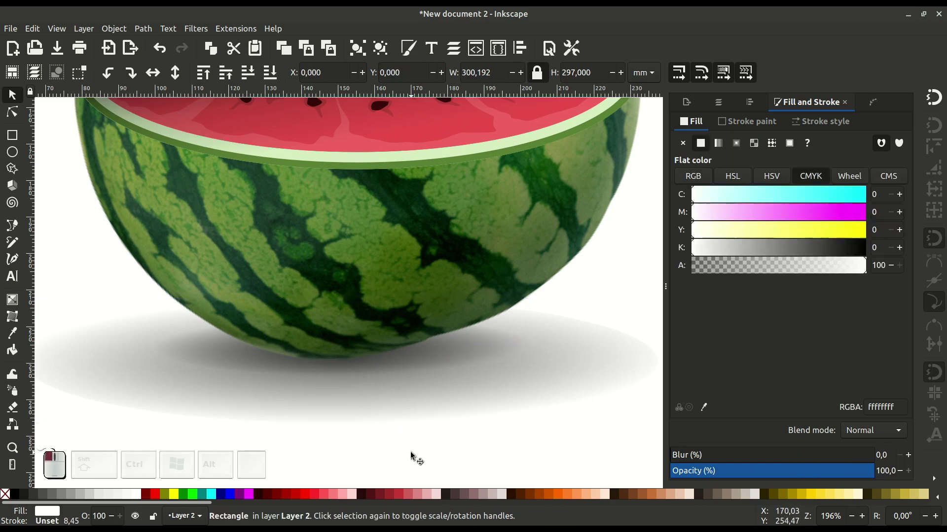
key("minus")
key("minus")
key("minus")
key("minus")
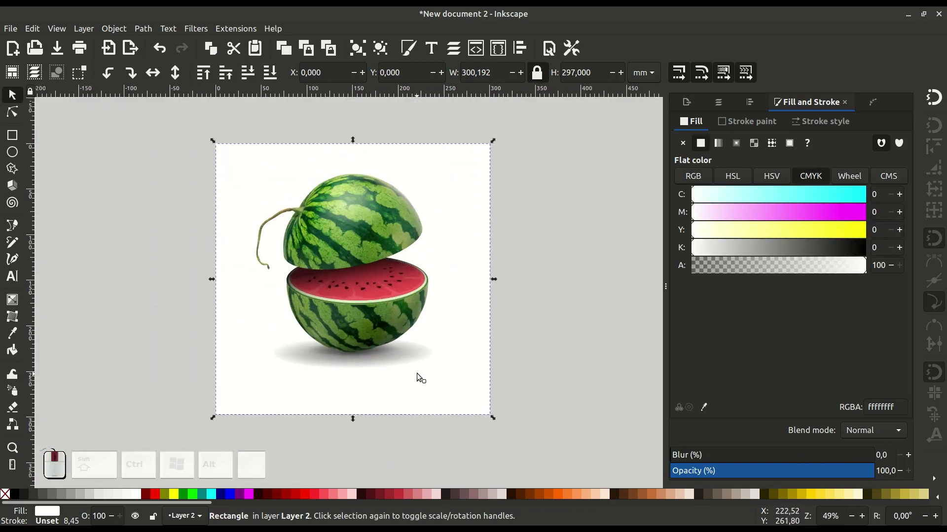
left_click_drag(522, 325, 276, 405)
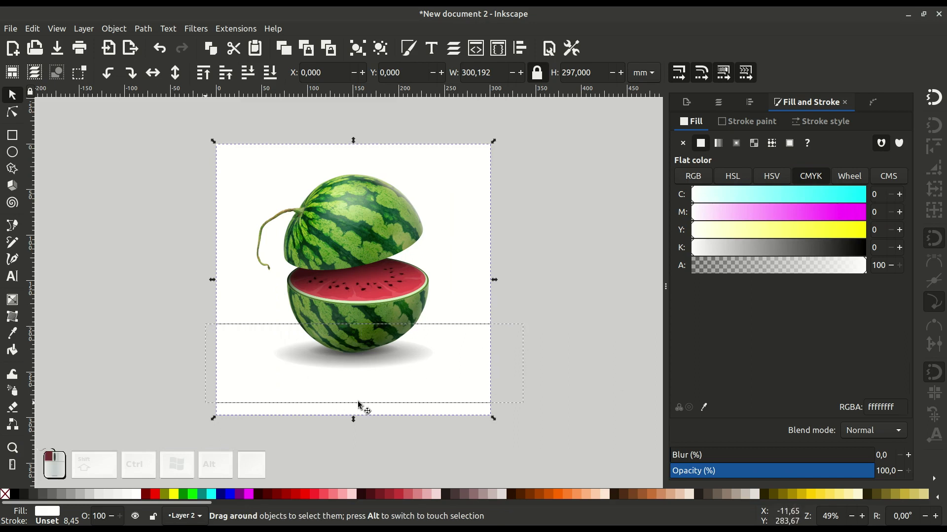
left_click_drag(440, 356, 432, 356)
left_click(508, 371)
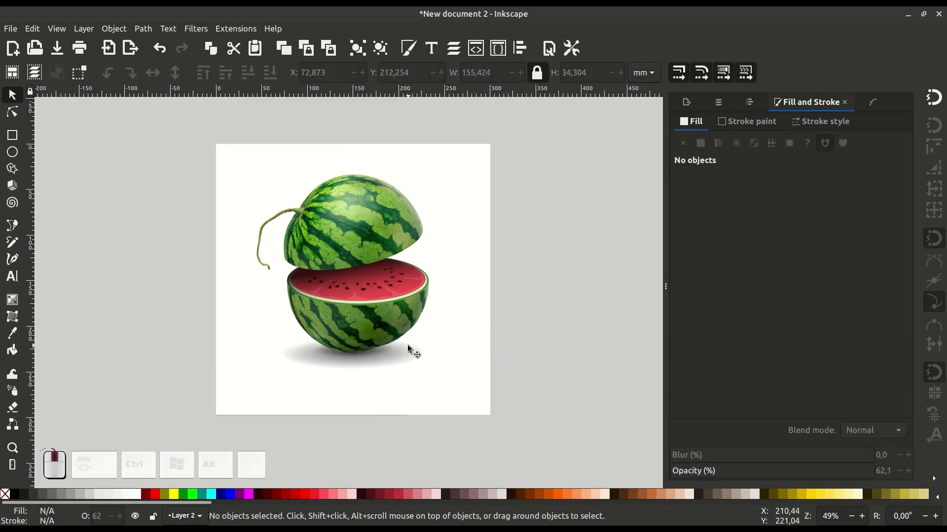
Rotate the upper watermelon half slightly counter-clockwise to widen the opening and shift it a little left over the lower half.
scroll(412, 350, "up", 1)
left_click(304, 257)
left_click(304, 257)
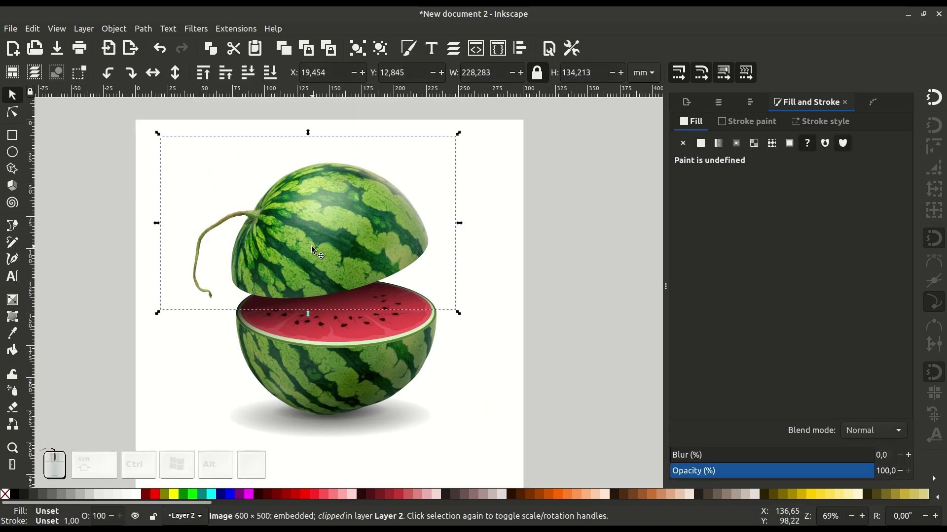
left_click_drag(458, 313, 462, 294)
mouse_move(389, 223)
left_mouse_down()
mouse_move(379, 235)
mouse_move(376, 225)
left_mouse_up()
left_click(528, 325)
left_click_drag(528, 327, 590, 331)
scroll(588, 303, "up", 2, "ctrl")
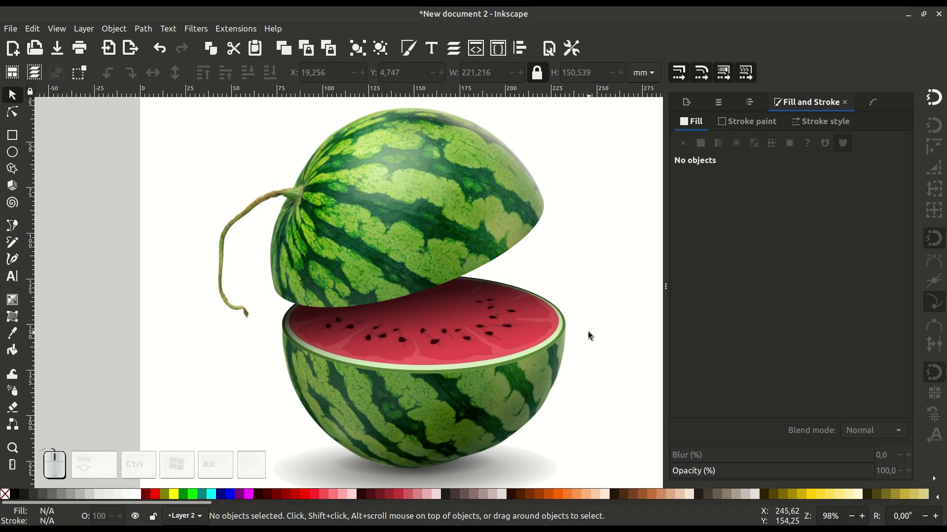